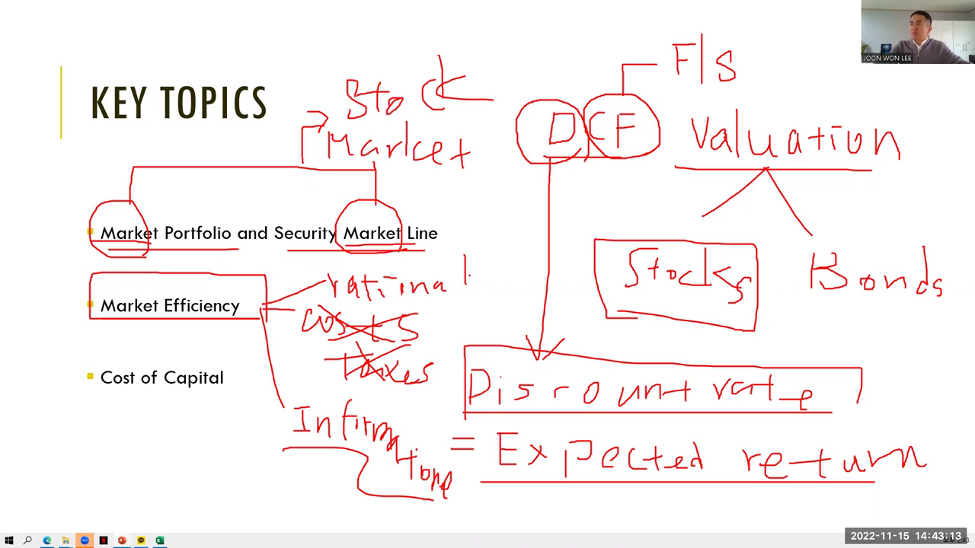
Circle the word Market in the Market Efficiency bullet and advance the slideshow to the Graphs slide
mouse_move(172, 311)
left_mouse_down()
mouse_move(116, 326)
mouse_move(160, 274)
mouse_move(156, 335)
left_mouse_up()
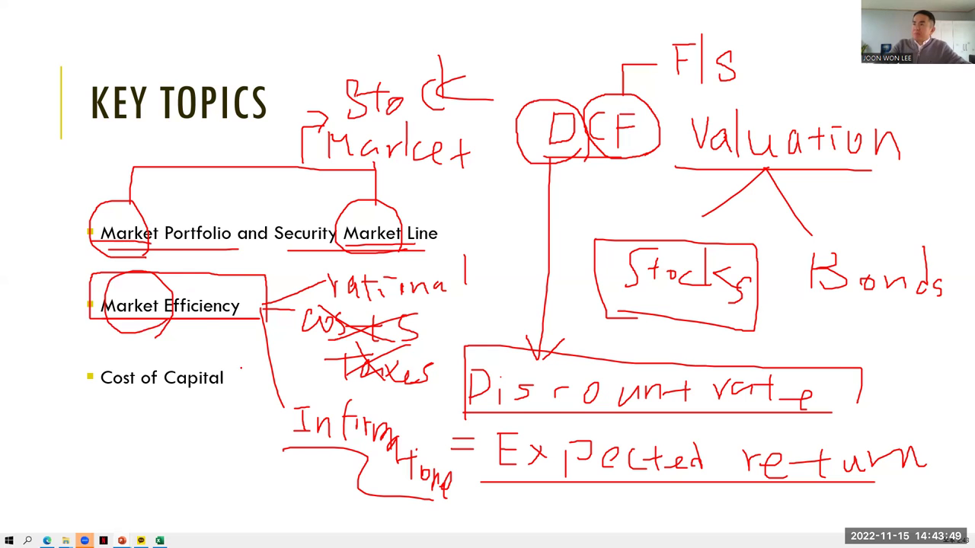
key("Right")
key("Right")
key("Right")
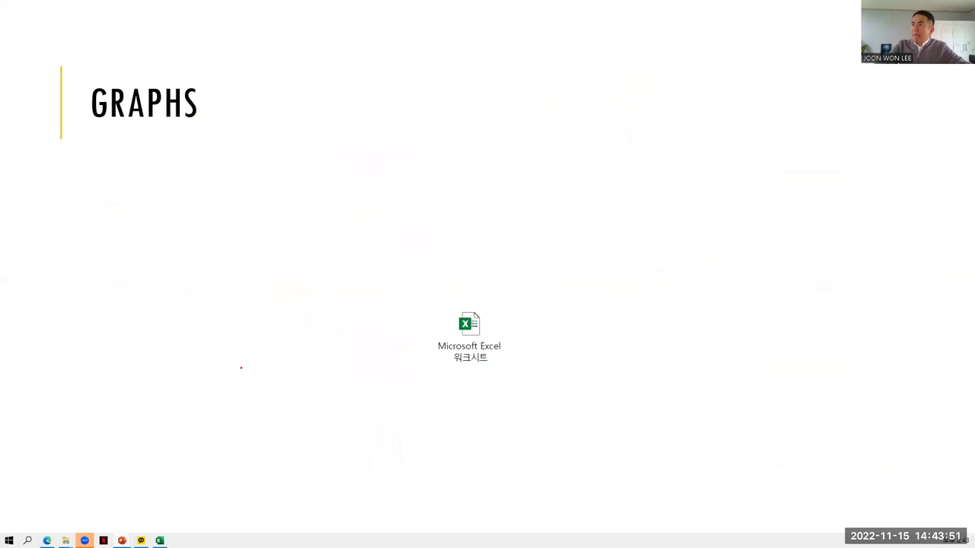
key("Left")
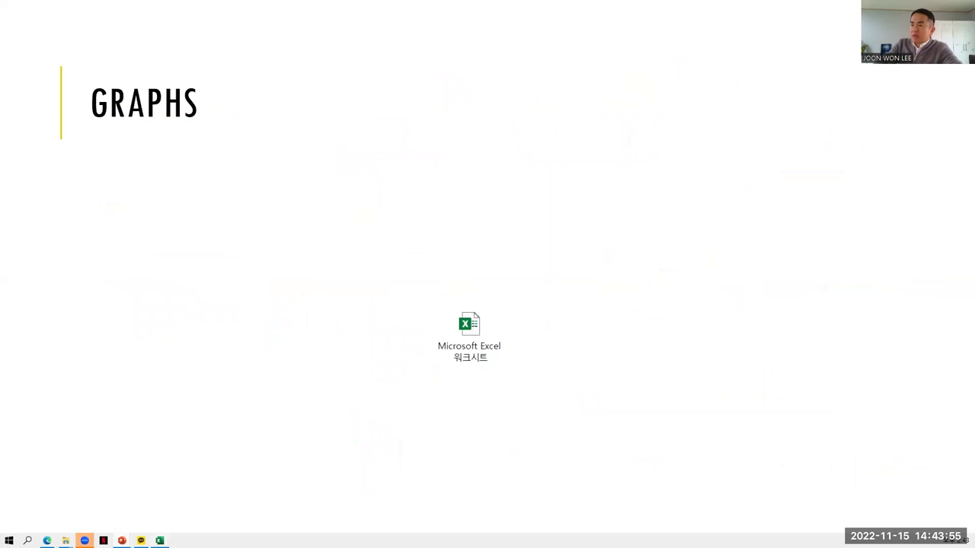
Switch to the Excel workbook for Lecture 21 and look over the Efficient Frontier sheet
left_click(159, 541)
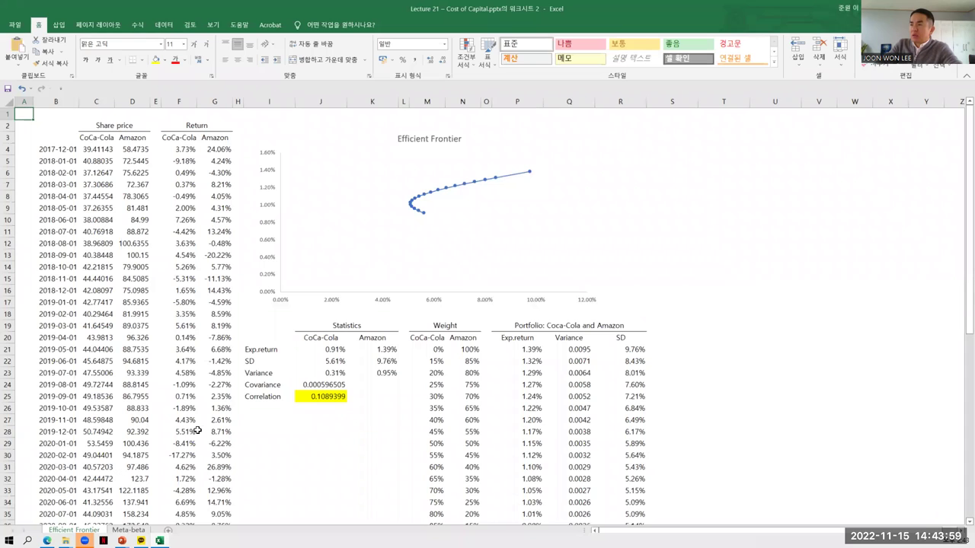
scroll(206, 431, "down", 4)
scroll(206, 428, "up", 4)
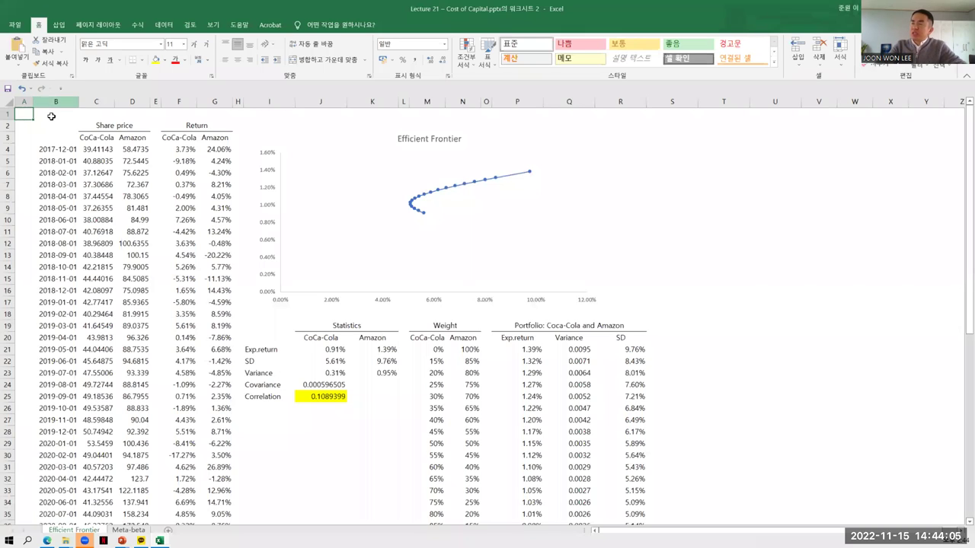
Examine the date range of the share price data, from its first row to its last
left_click(92, 136)
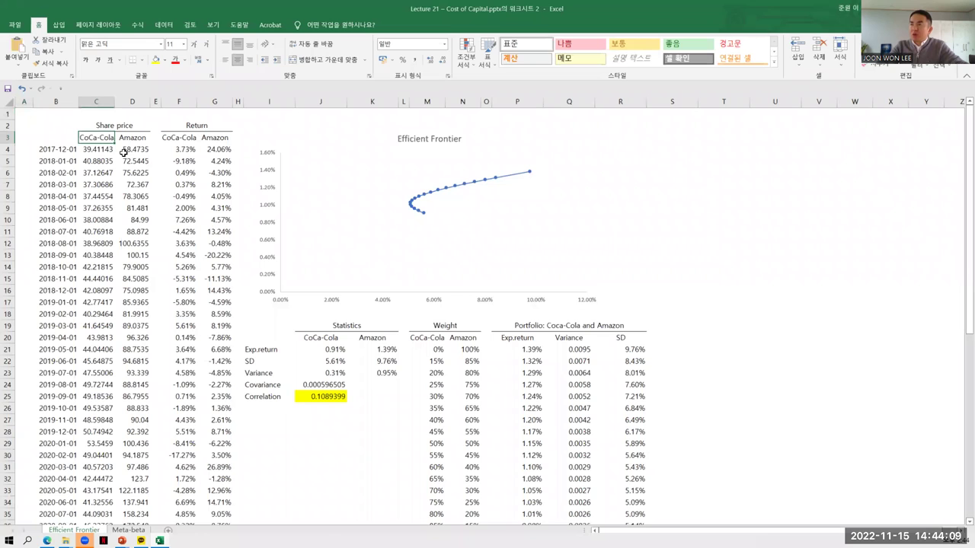
left_click(52, 150)
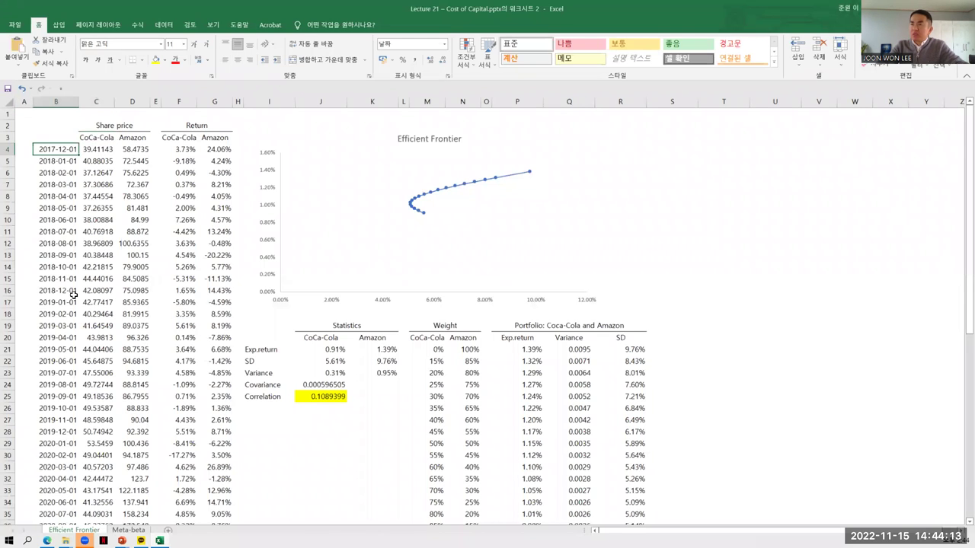
scroll(73, 294, "down", 8)
scroll(74, 294, "down", 6)
left_click(51, 349)
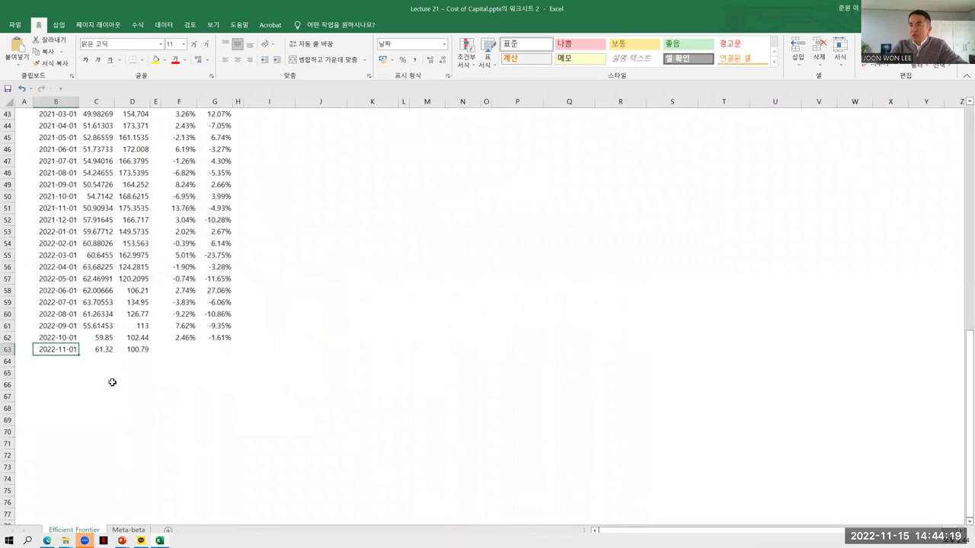
scroll(112, 383, "up", 14)
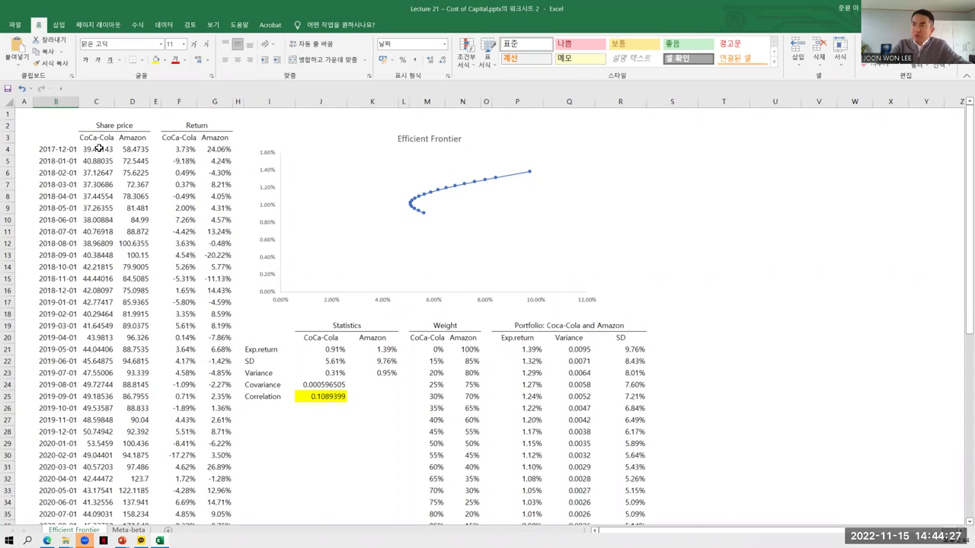
Highlight the early monthly share prices of Coca-Cola and Amazon, followed by the two column headings
left_click_drag(94, 149, 91, 257)
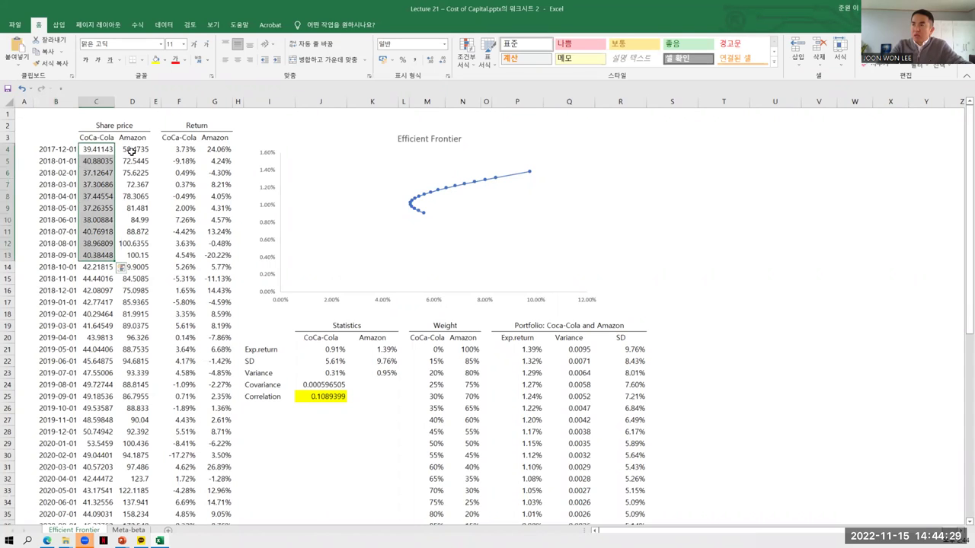
left_click_drag(133, 149, 133, 161)
left_click_drag(140, 220, 139, 233)
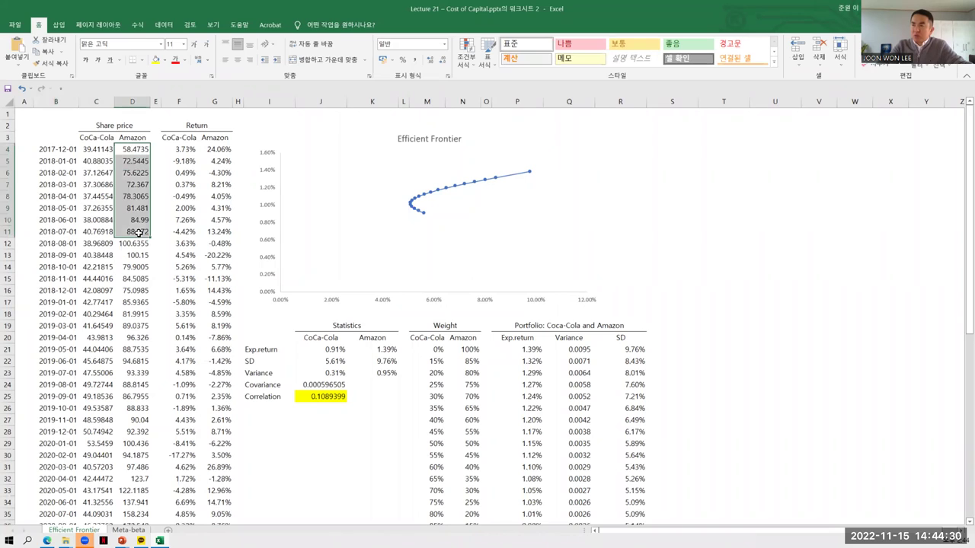
left_click(93, 136)
left_click(134, 137)
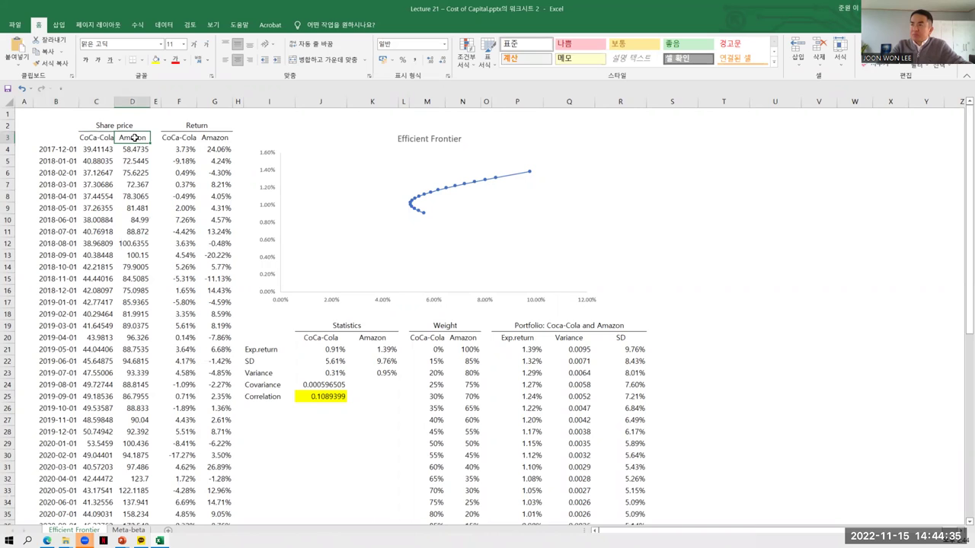
Compare the Share price columns with the Return columns for Coca-Cola and Amazon
left_click(180, 149)
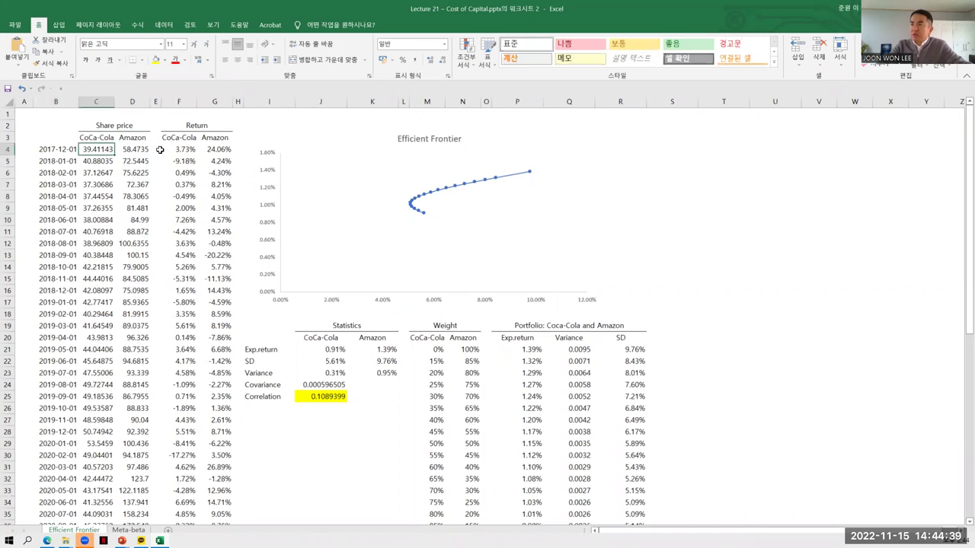
mouse_move(179, 136)
left_mouse_down()
mouse_move(228, 137)
mouse_move(171, 136)
left_mouse_up()
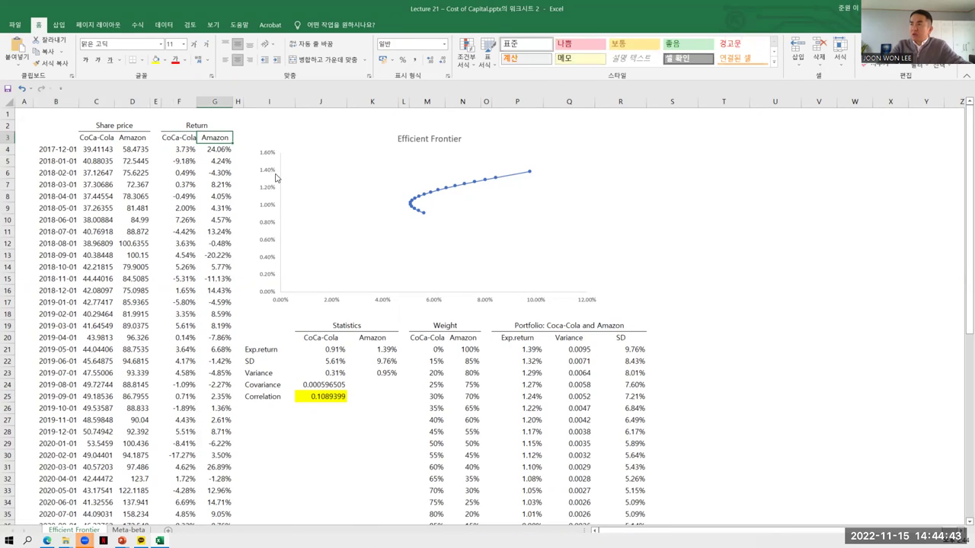
left_click(99, 137)
left_click(137, 138)
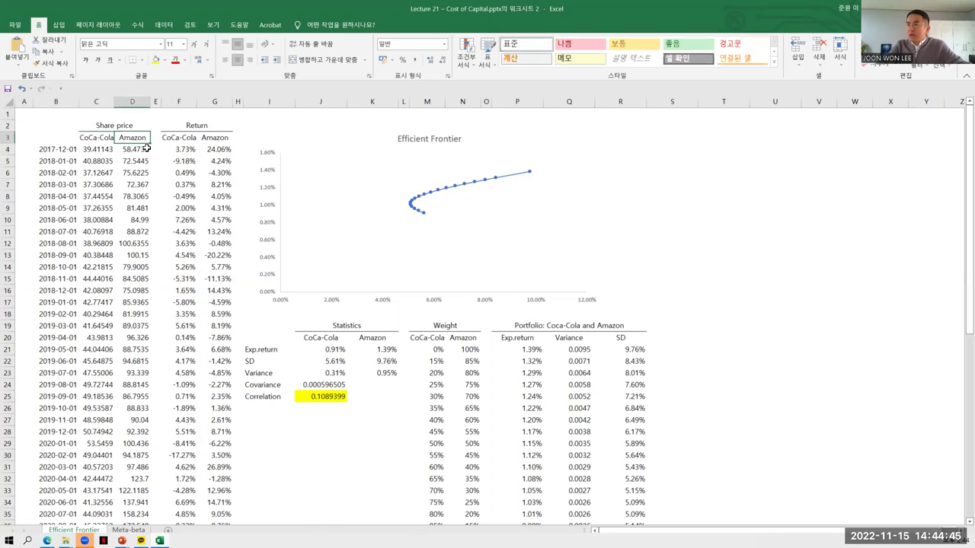
left_click(181, 137)
left_click(214, 136)
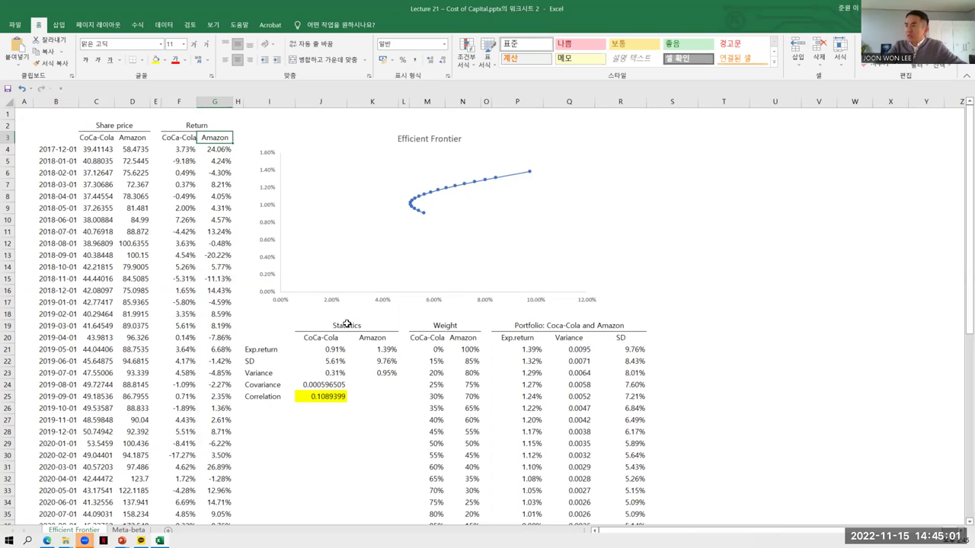
Point out the Coca-Cola and Amazon headings and the first Coca-Cola weight in the Weight table
left_click(424, 338)
left_click(468, 337)
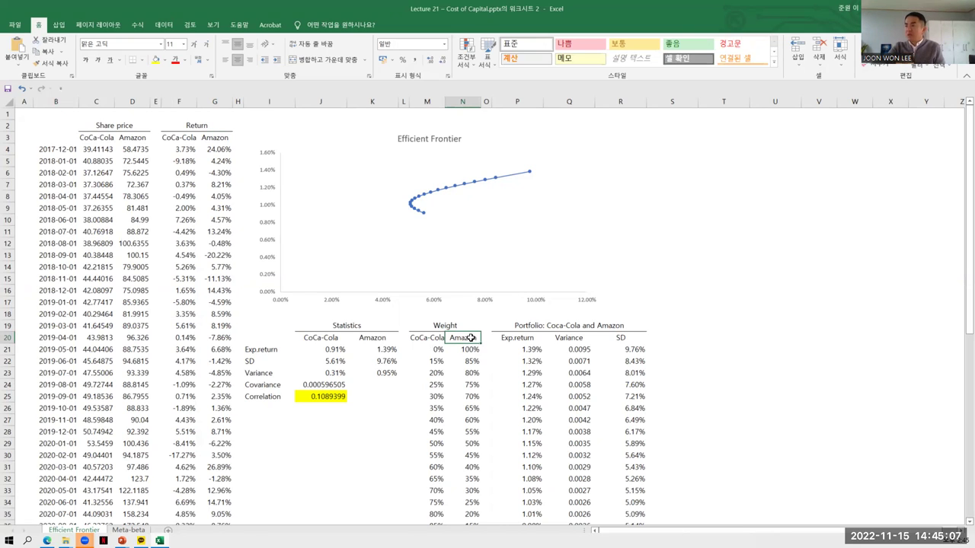
left_click(437, 351)
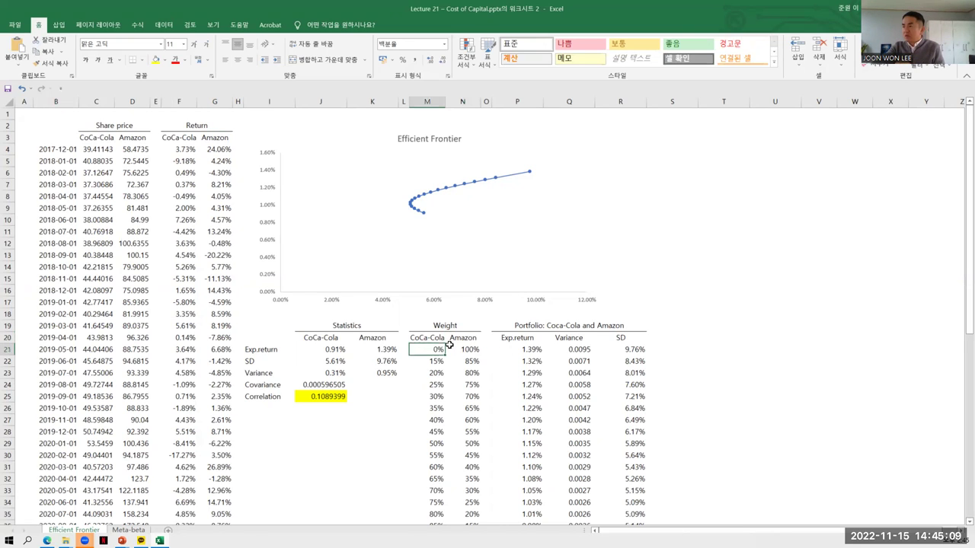
left_click(427, 340)
left_click(459, 339)
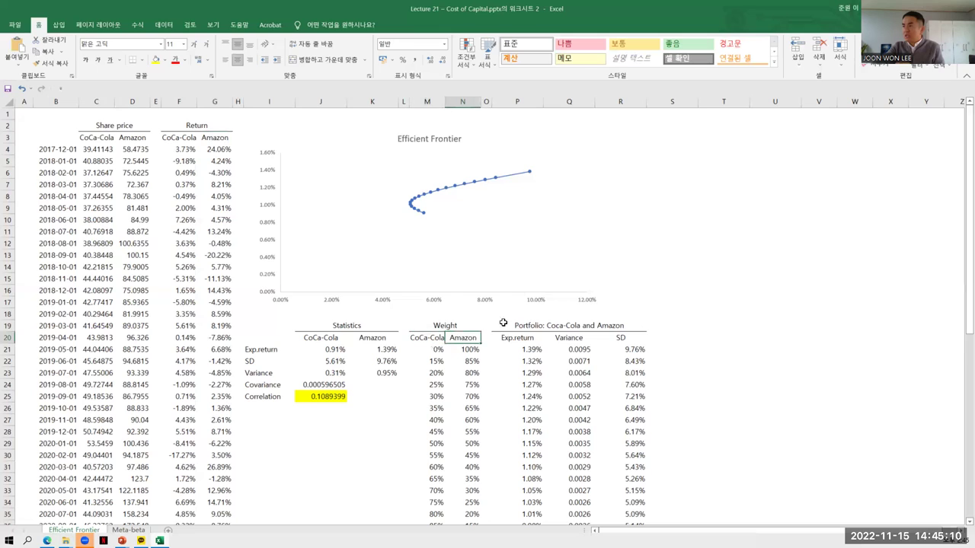
left_click(749, 254)
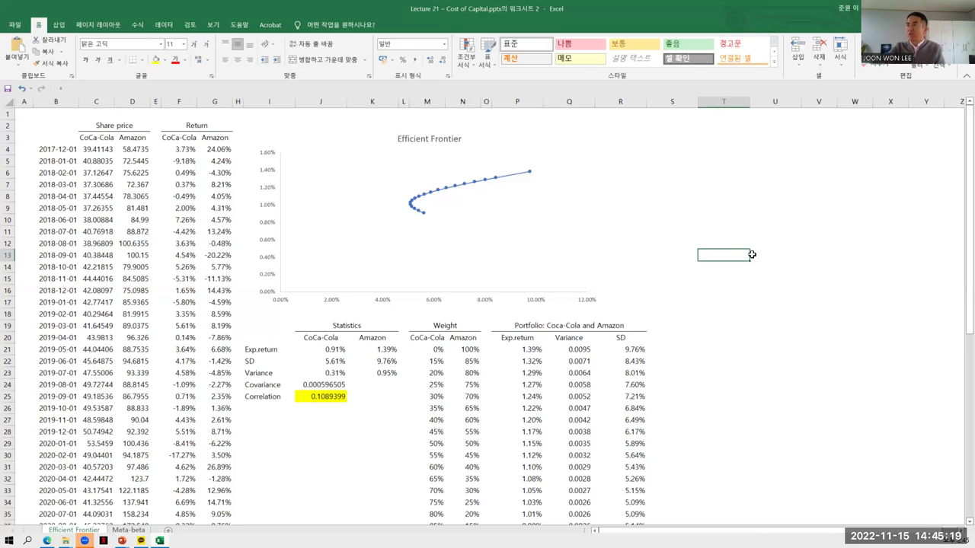
Examine the first two pairs of Coca-Cola and Amazon weights in rows 21 and 22
left_click(431, 338)
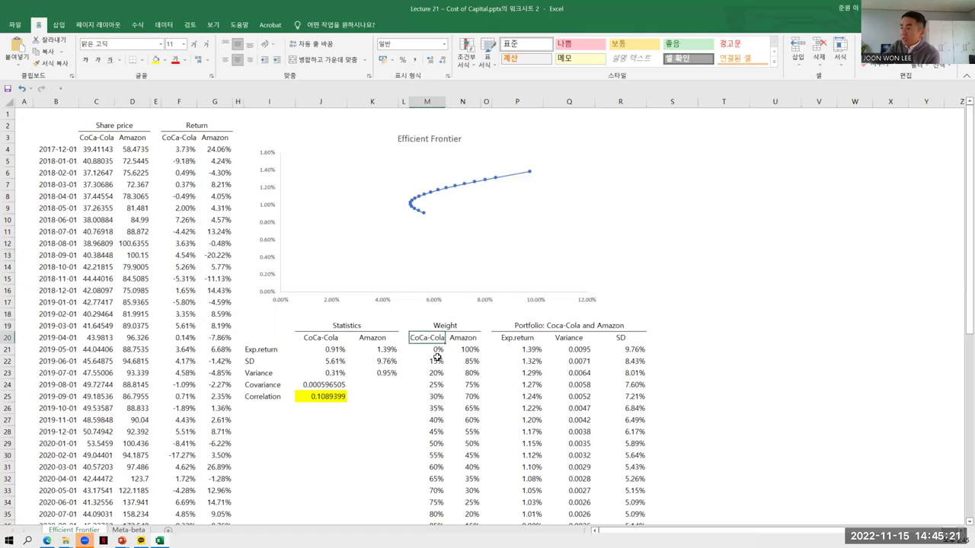
left_click(457, 339)
left_click_drag(457, 338, 428, 338)
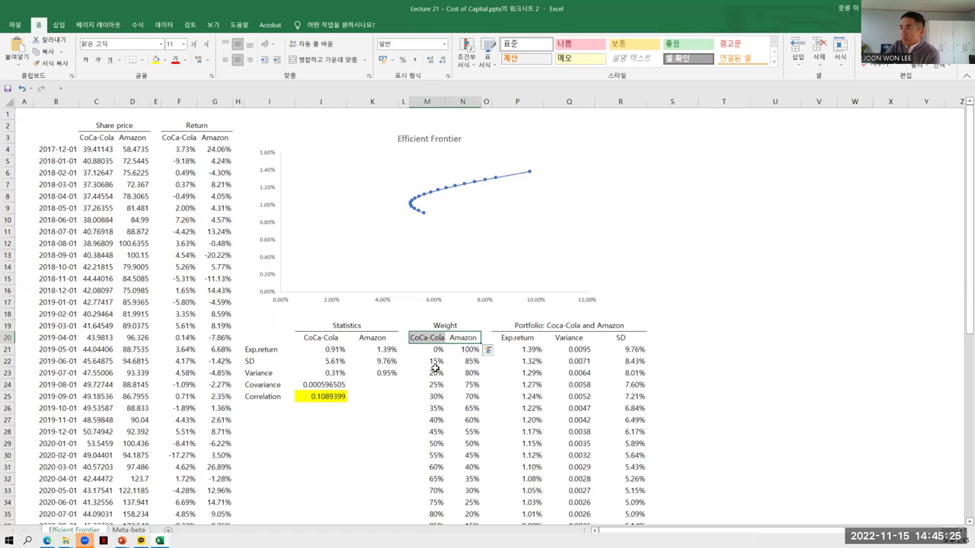
left_click(432, 351)
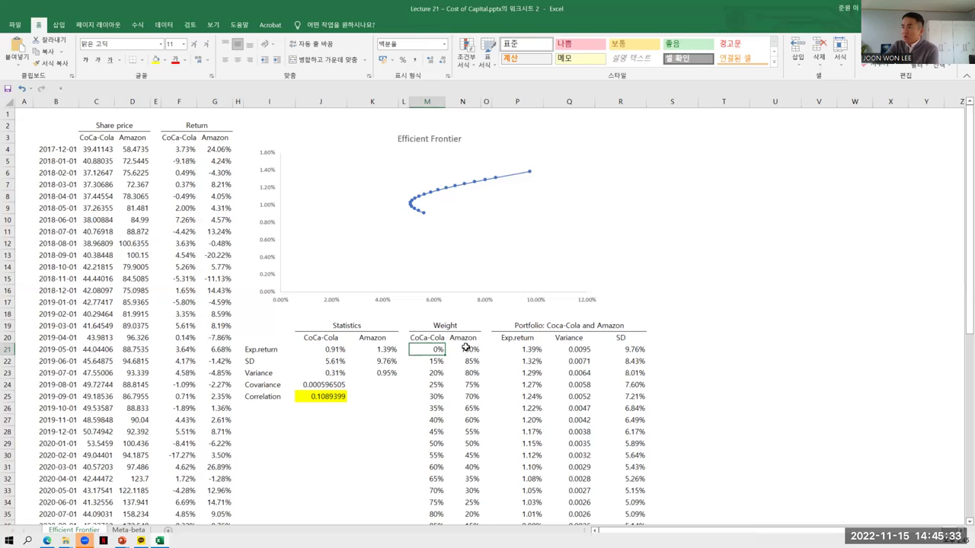
left_click(466, 348)
left_click(435, 360)
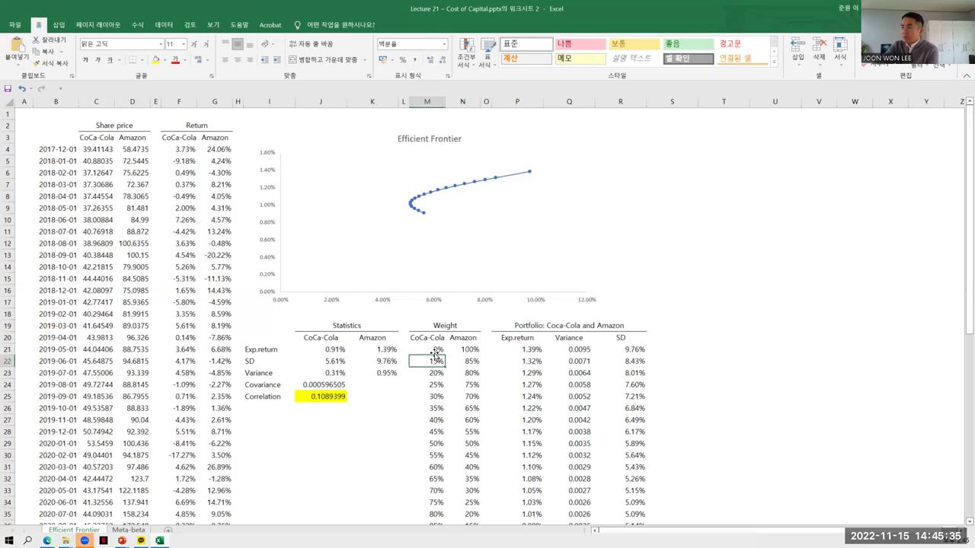
left_click(470, 364)
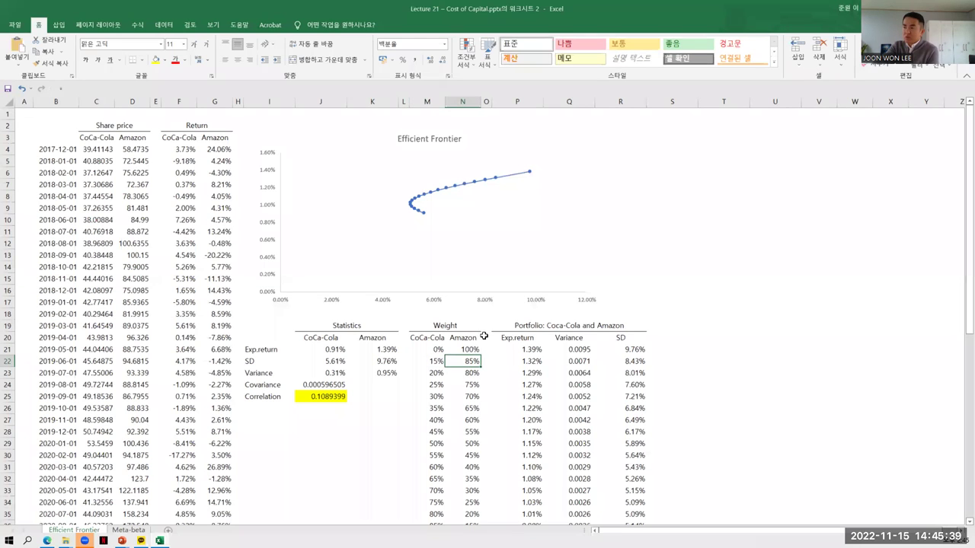
Highlight all the Coca-Cola and Amazon portfolio weights in M21:N39, followed by their headings
left_click(433, 350)
left_click_drag(433, 373, 431, 525)
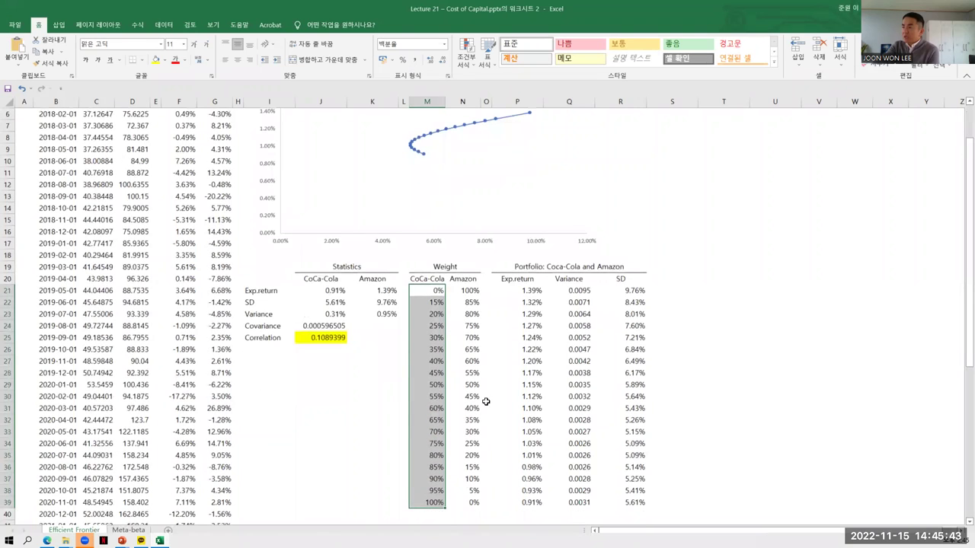
left_click_drag(465, 291, 465, 349)
left_click_drag(465, 471, 443, 503)
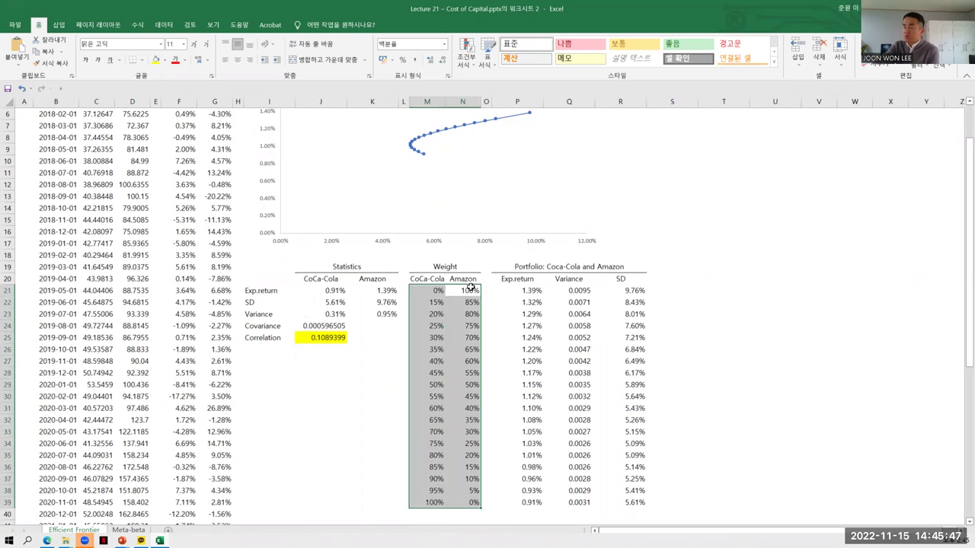
left_click(442, 279)
left_click(461, 278)
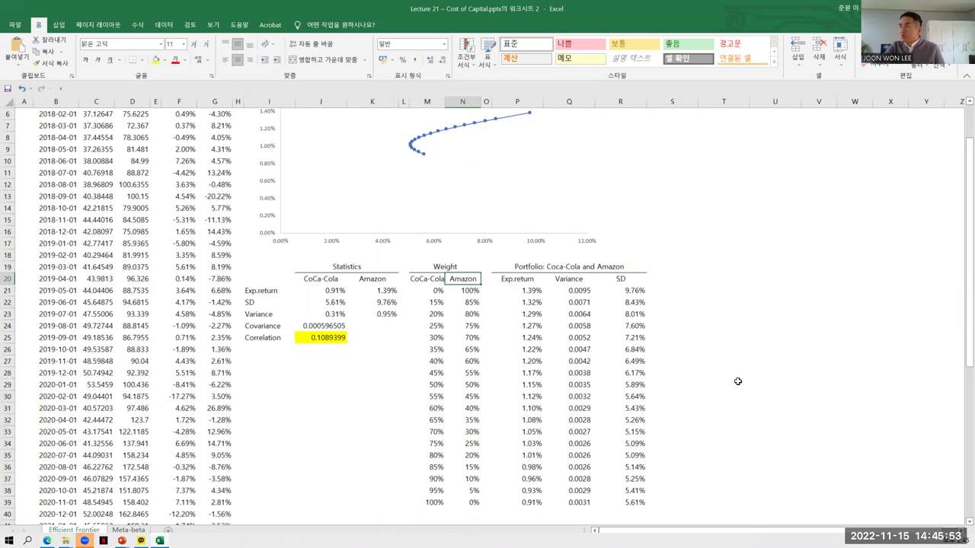
Go through the Statistics table's company headings and its row labels from Exp.return down to Correlation
left_click(318, 279)
left_click(381, 279)
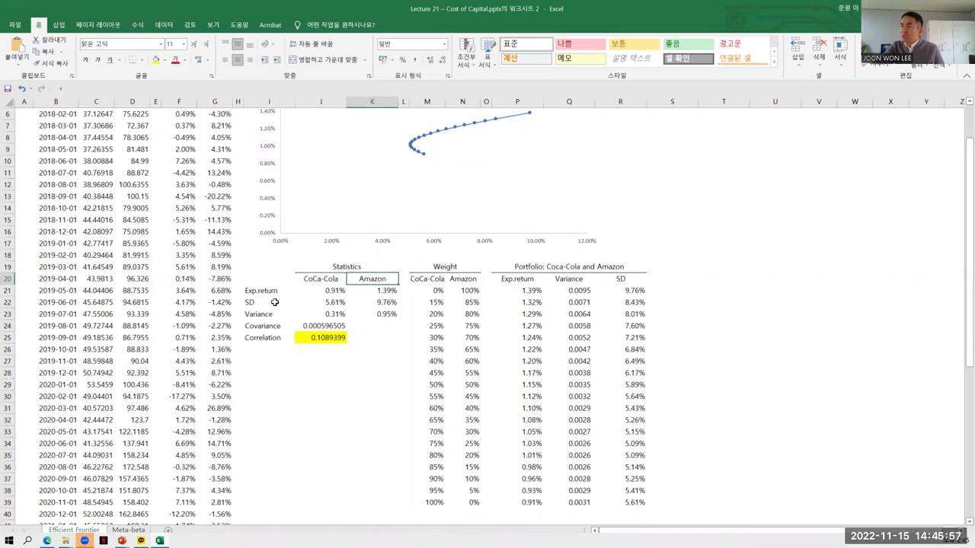
left_click(261, 290)
left_click(264, 303)
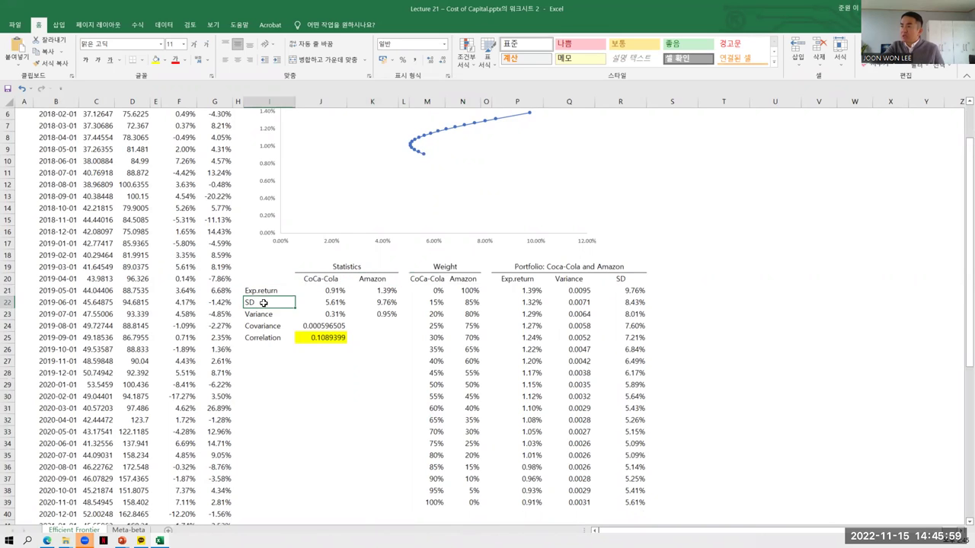
left_click(268, 314)
left_click(272, 328)
left_click(271, 338)
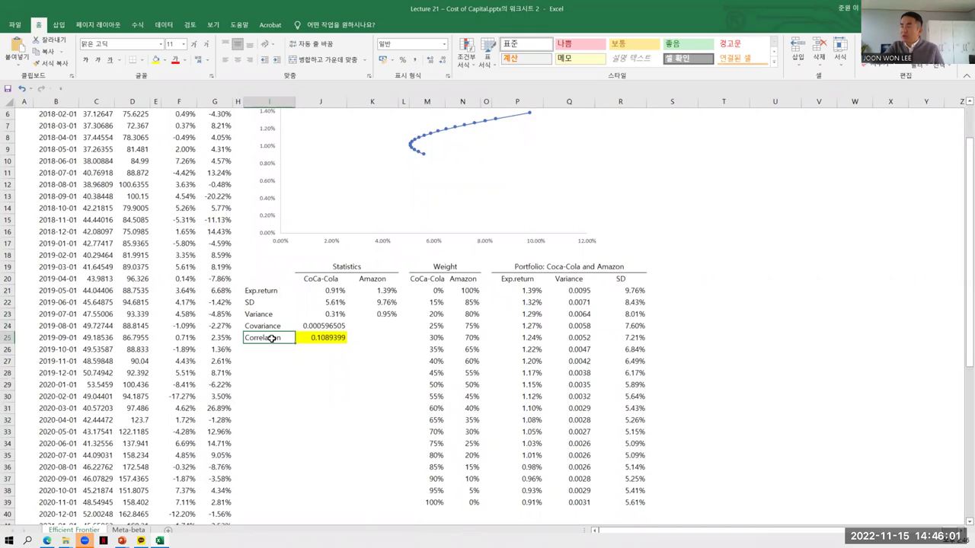
Compare the Covariance and Correlation rows of the Statistics table
left_click(272, 326)
left_click_drag(272, 326, 270, 338)
left_click(268, 337)
left_click(271, 326)
left_click(270, 337)
left_click(272, 326)
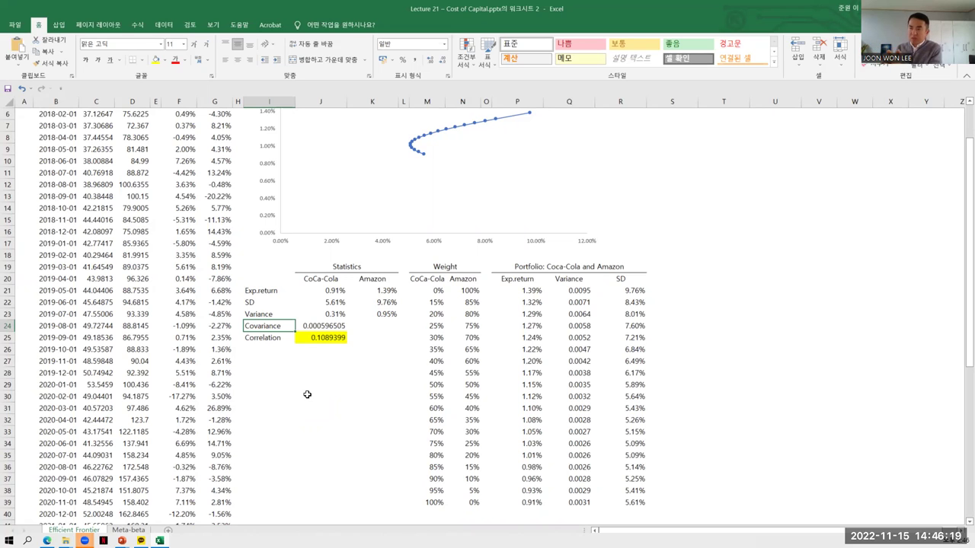
left_click(263, 340)
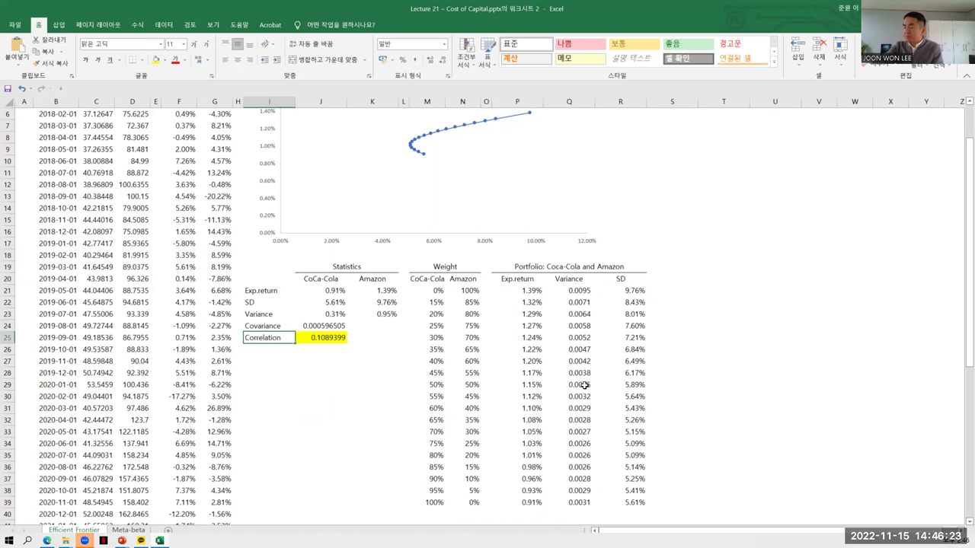
Highlight the portfolio expected returns in P21:P39 under the Exp.return heading
left_click(518, 277)
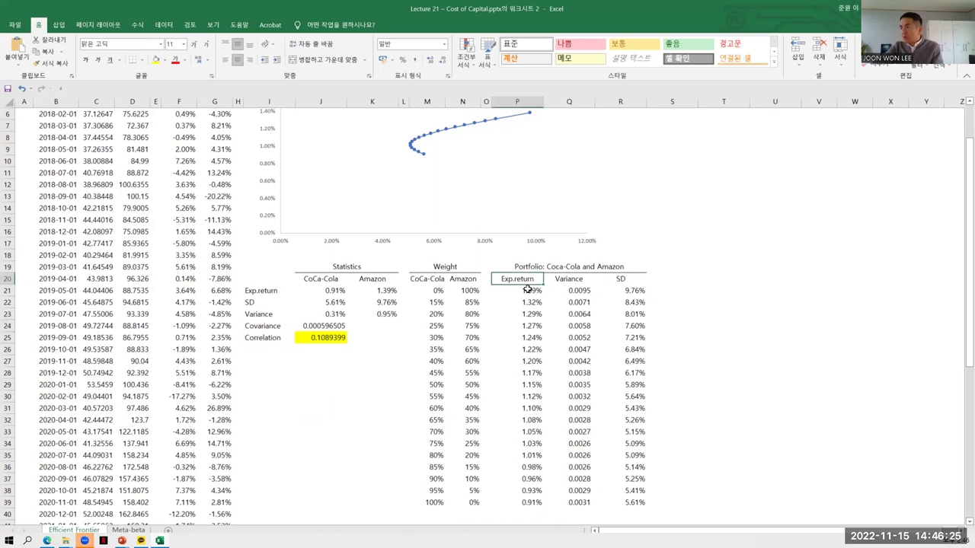
left_click_drag(531, 290, 515, 501)
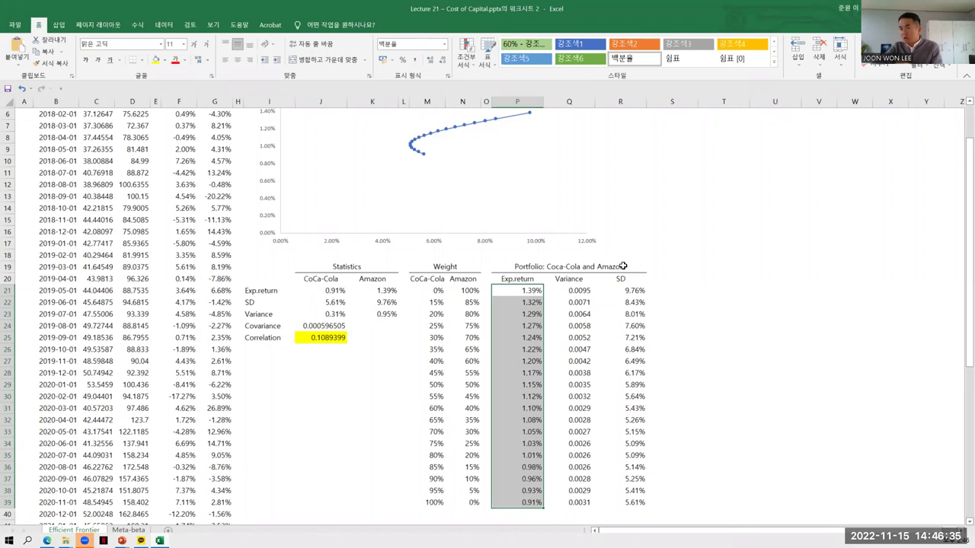
Highlight the portfolio variances in Q21:Q39 and the standard deviations in R21:R39
left_click_drag(573, 290, 579, 501)
left_click_drag(638, 291, 632, 504)
Switch to the Lecture 21 PowerPoint deck, look through the risk, diversification and beta slides, and return to the Graphs slide
left_click(122, 540)
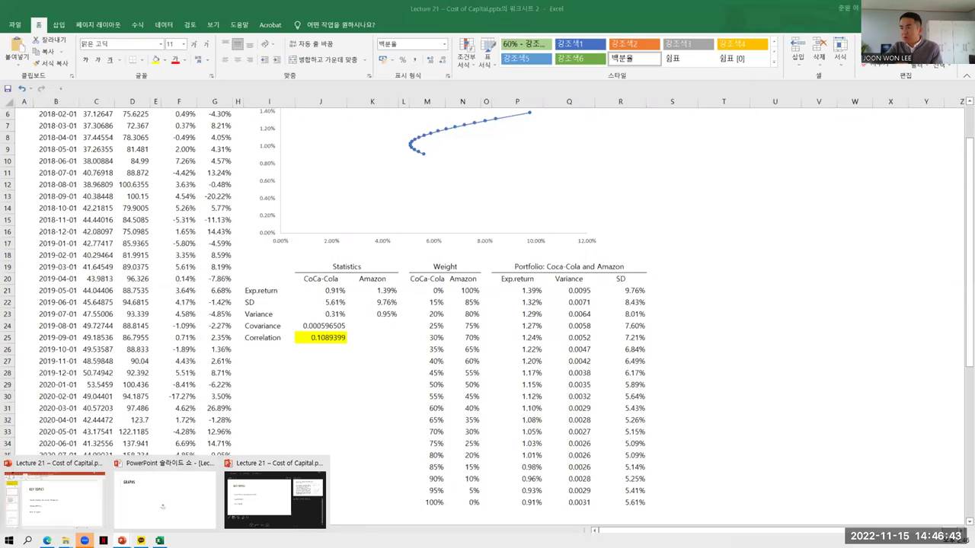
left_click(85, 500)
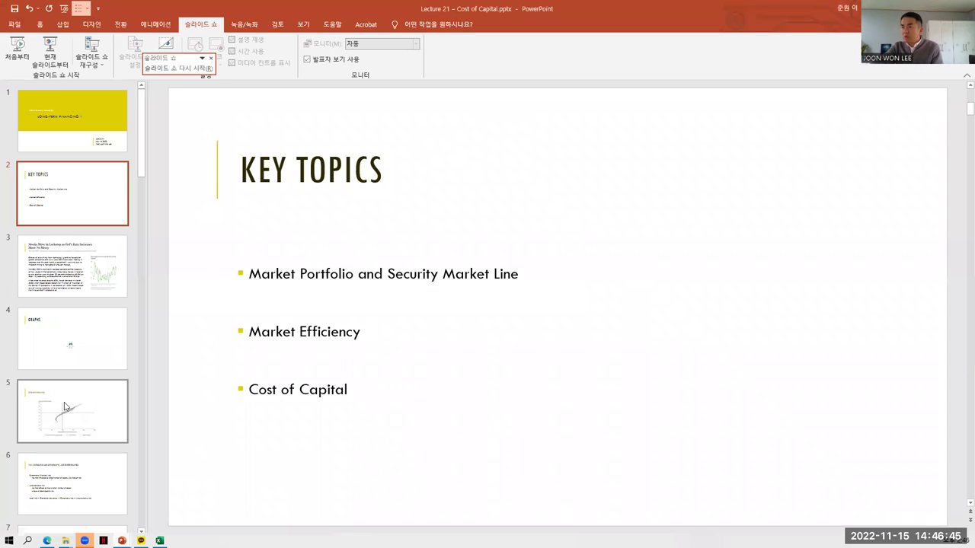
left_click(54, 474)
scroll(59, 457, "down", 3)
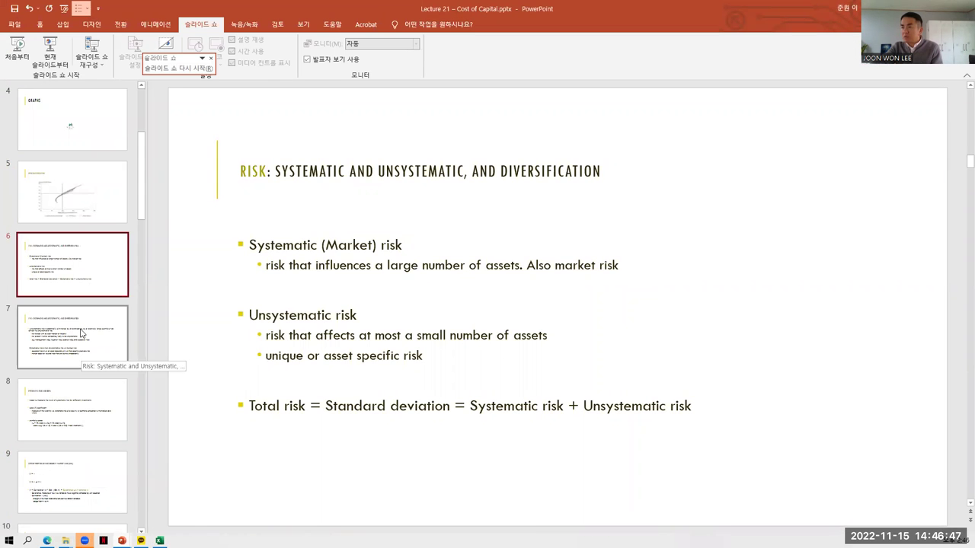
left_click(81, 333)
left_click(77, 402)
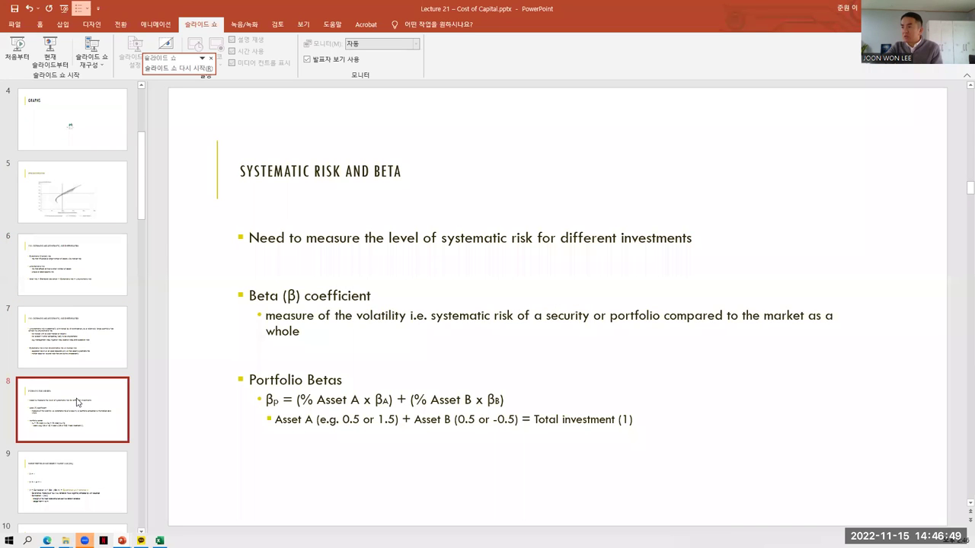
scroll(74, 359, "up", 2)
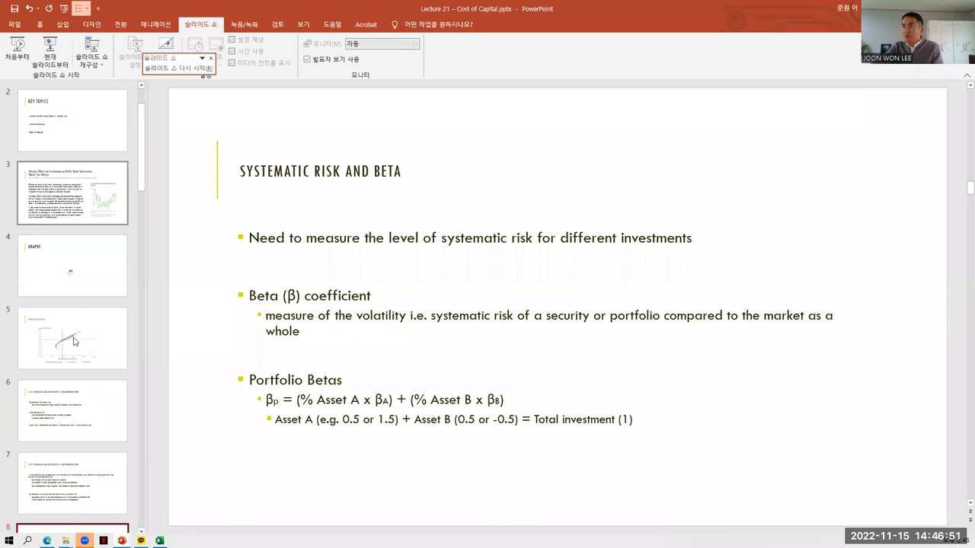
left_click(74, 356)
left_click(80, 425)
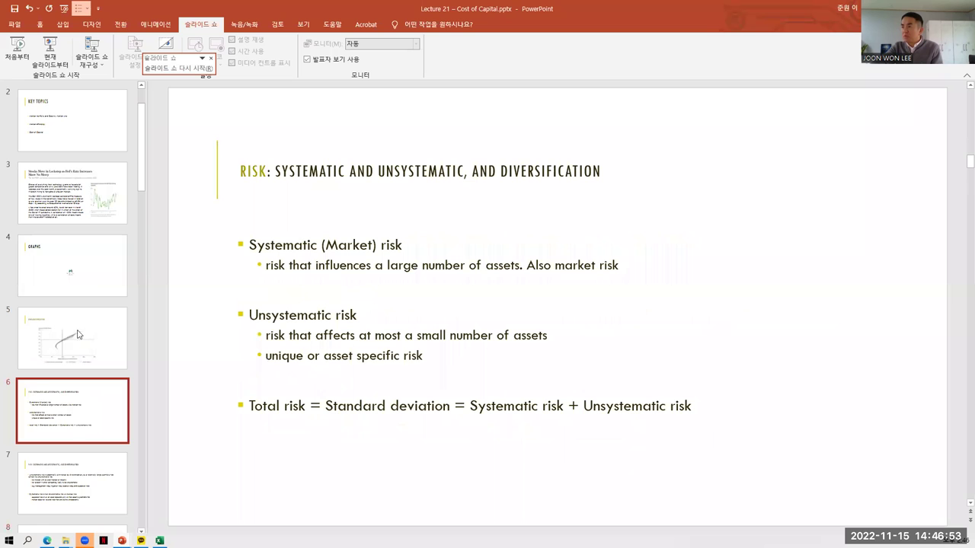
left_click(72, 266)
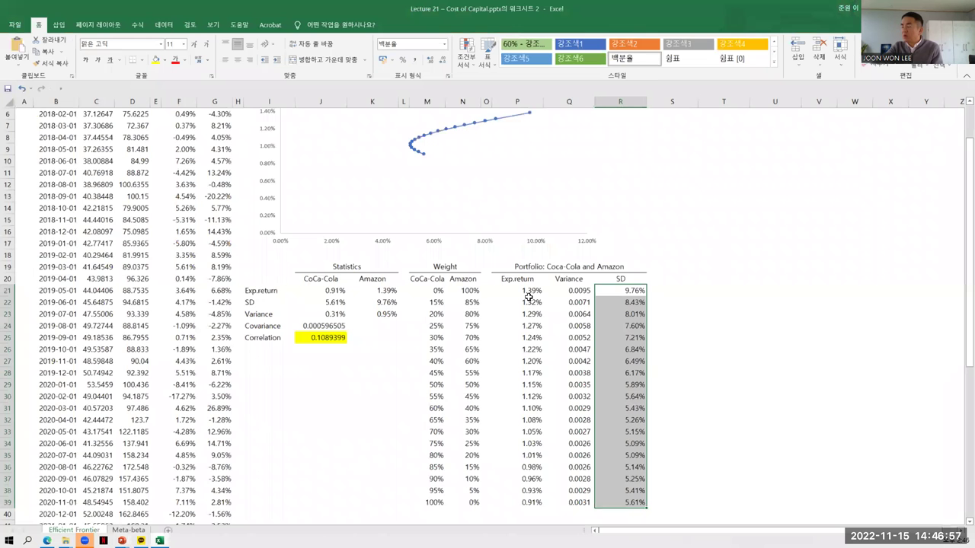
Display the portfolio expected return formula in P21 with its referenced cells
left_click(528, 298)
left_click(540, 288)
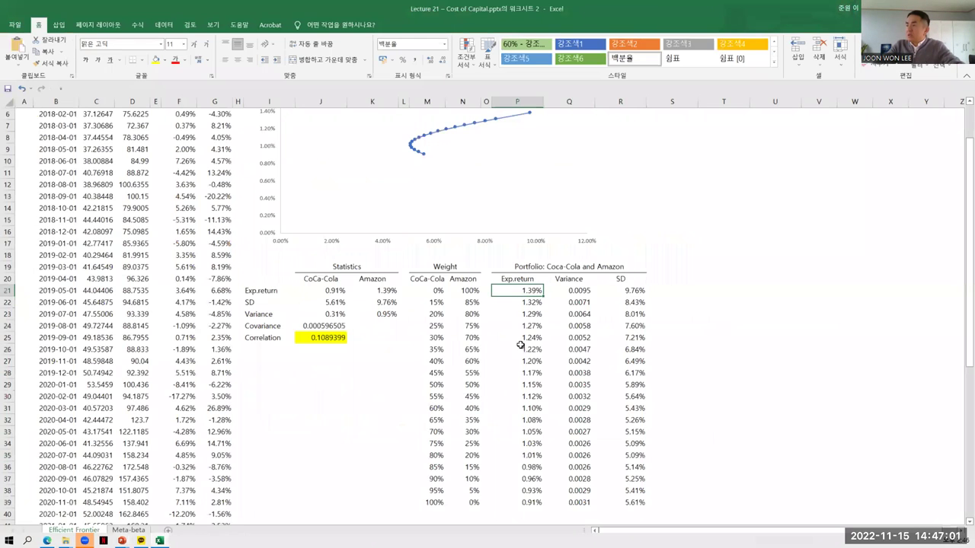
key("F2")
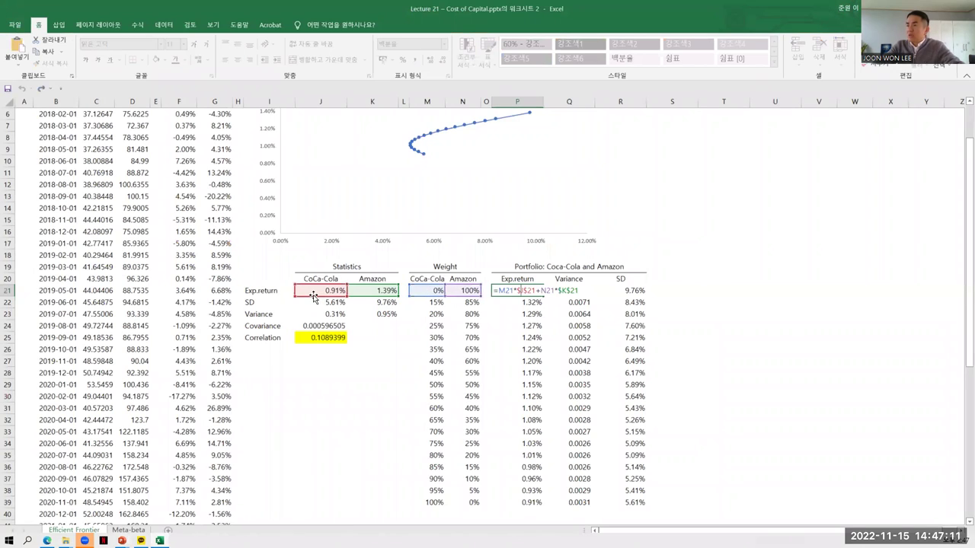
Inspect the portfolio variance formula in Q21 and the weights, variances and covariance it refers to
left_click(582, 289)
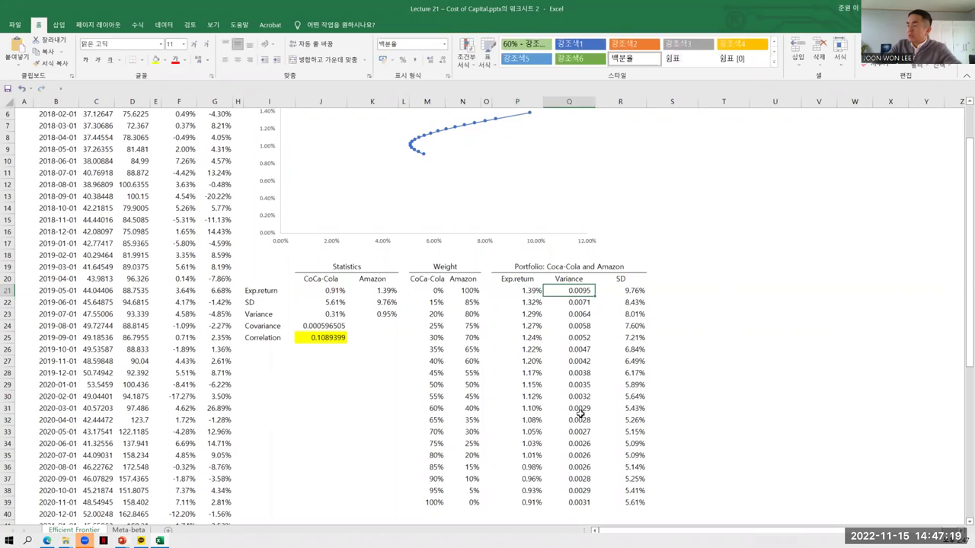
key("F2")
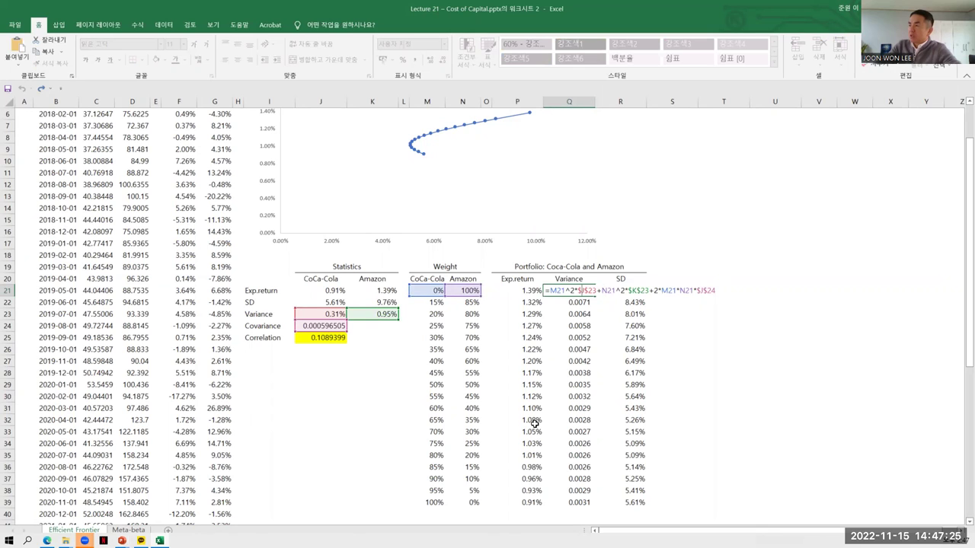
key("Escape")
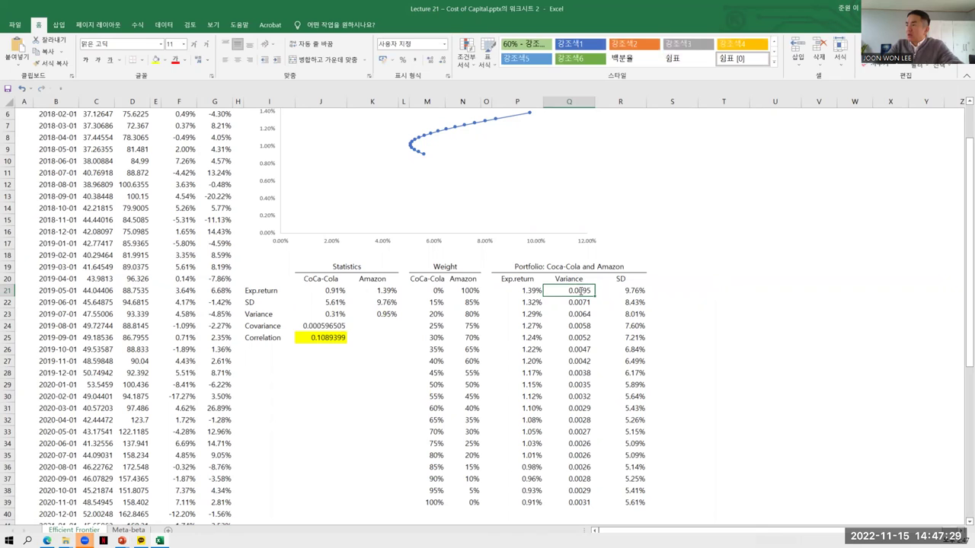
key("F2")
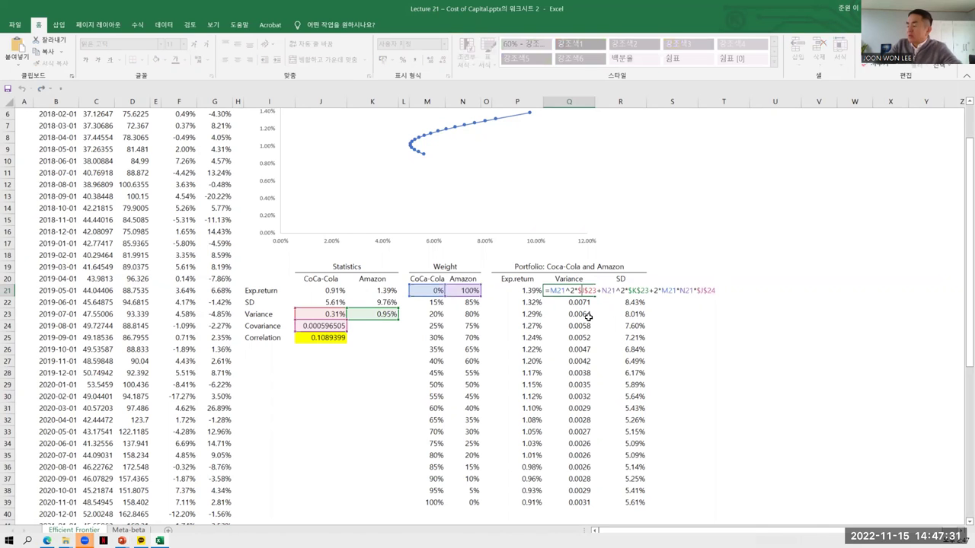
key("Escape")
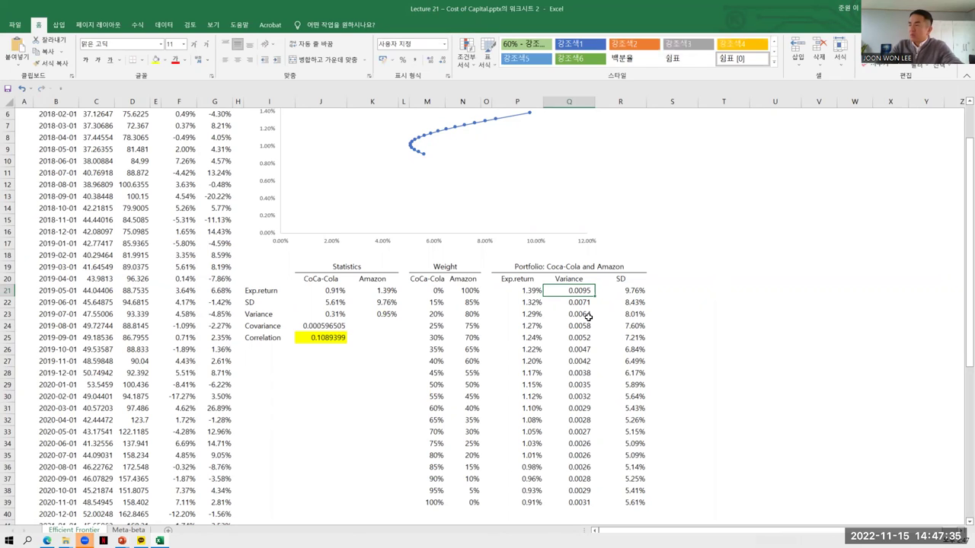
Point out the first-row expected return and variance in P21 and Q21, followed by the Variance and Exp.return headings
left_click(524, 292)
left_click(578, 294)
left_click(577, 279)
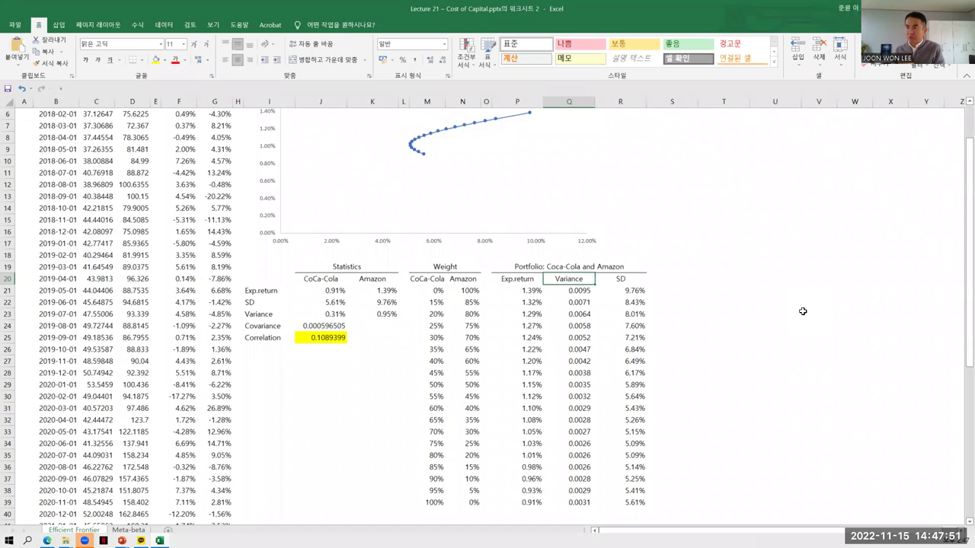
left_click(527, 277)
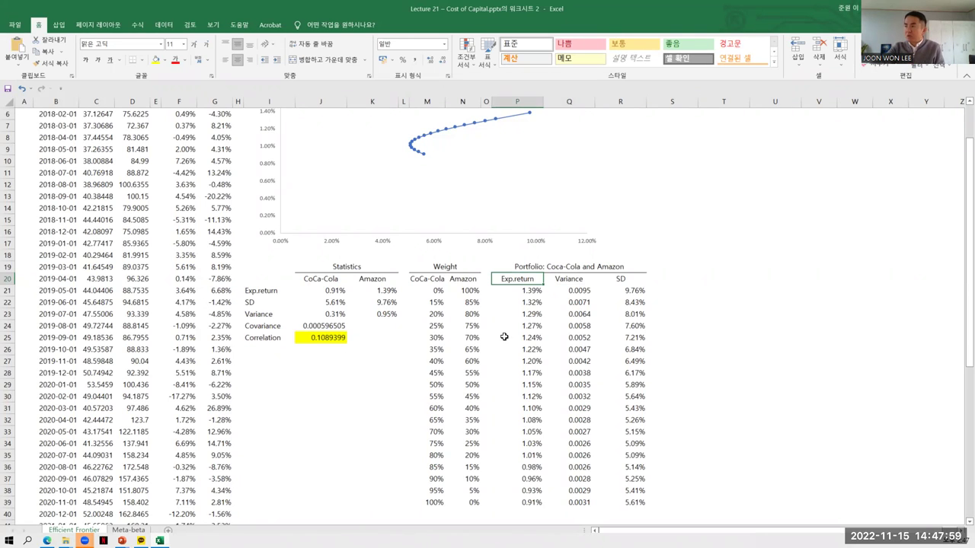
Highlight the weight headings with their first row in M20:N21, and inspect the expected return formula in P21
left_click_drag(433, 277, 466, 290)
left_click(535, 290)
left_click(521, 289)
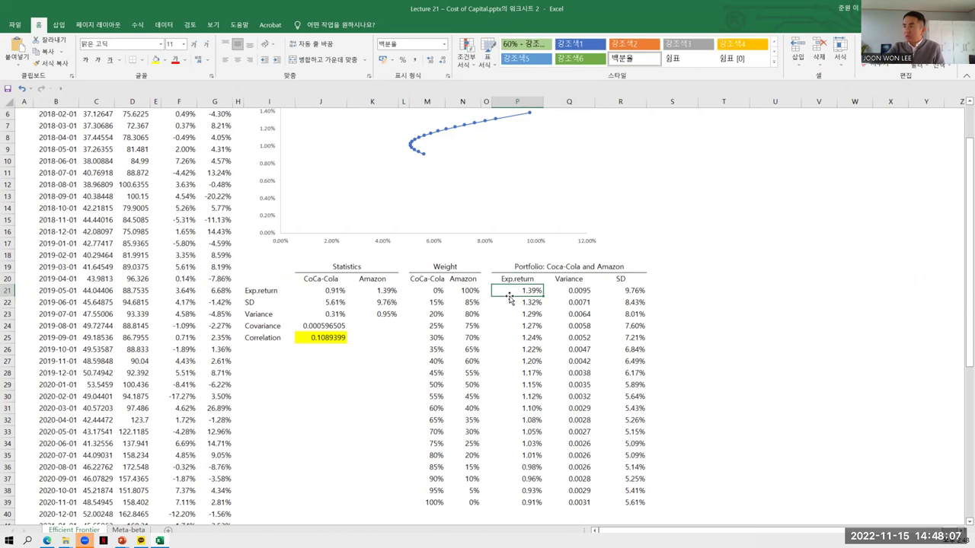
double_click(527, 290)
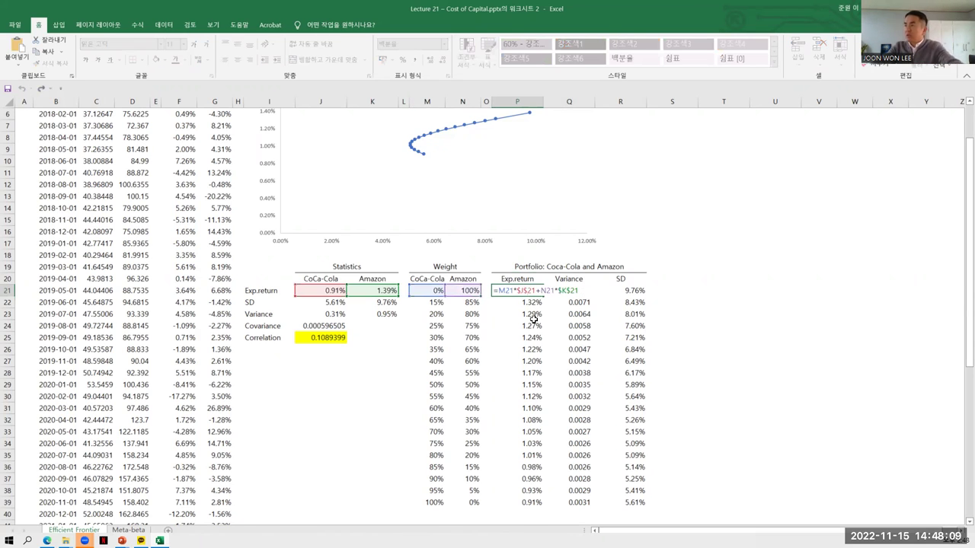
key("Escape")
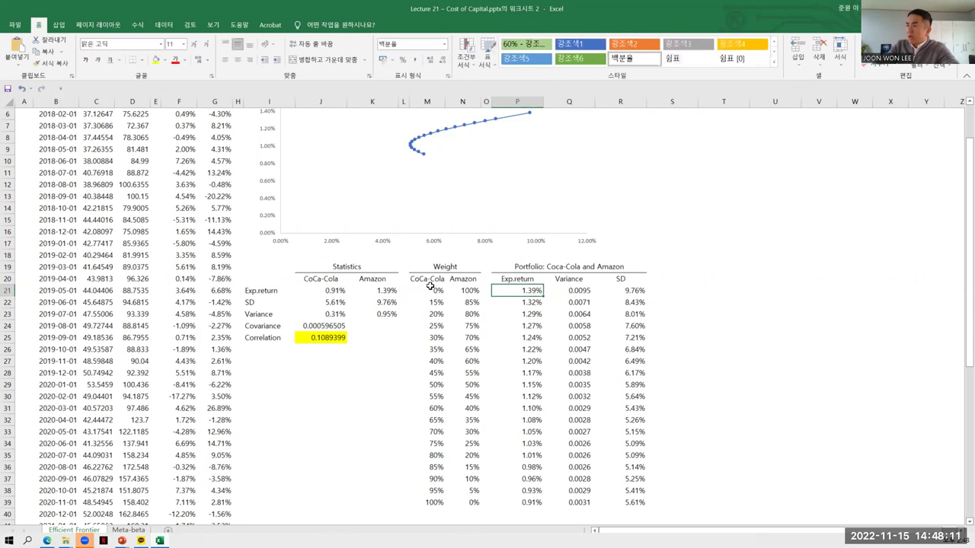
Compare the Coca-Cola and Amazon weights in M21 and N21 with the expected returns in P21 and P22
left_click(435, 290)
left_click(459, 291)
left_click(435, 290)
left_click(468, 291)
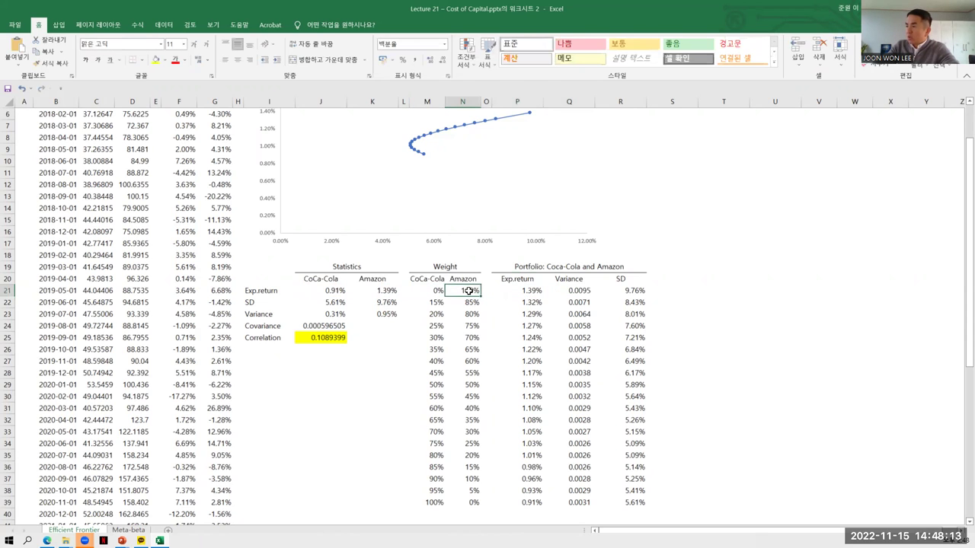
left_click(436, 290)
left_click(524, 291)
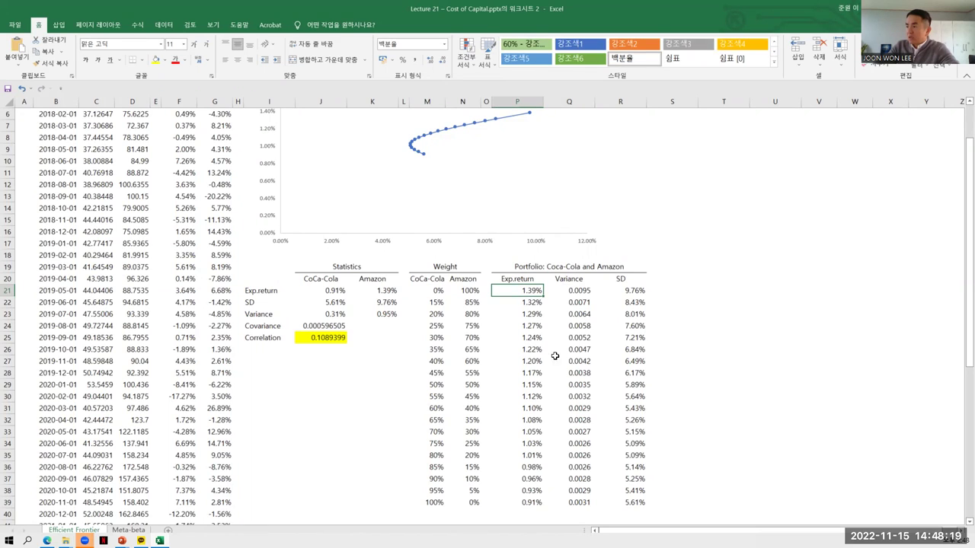
scroll(548, 410, "down", 2)
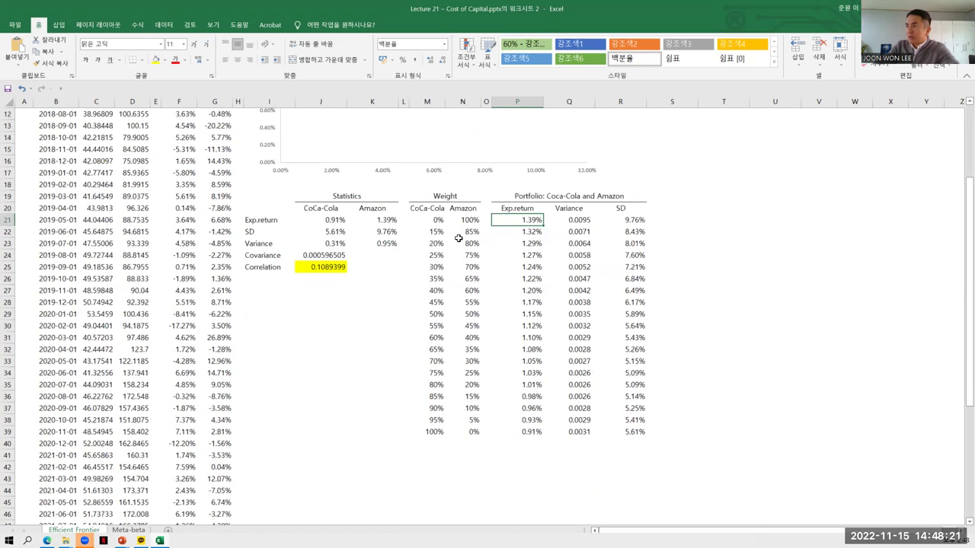
left_click(532, 231)
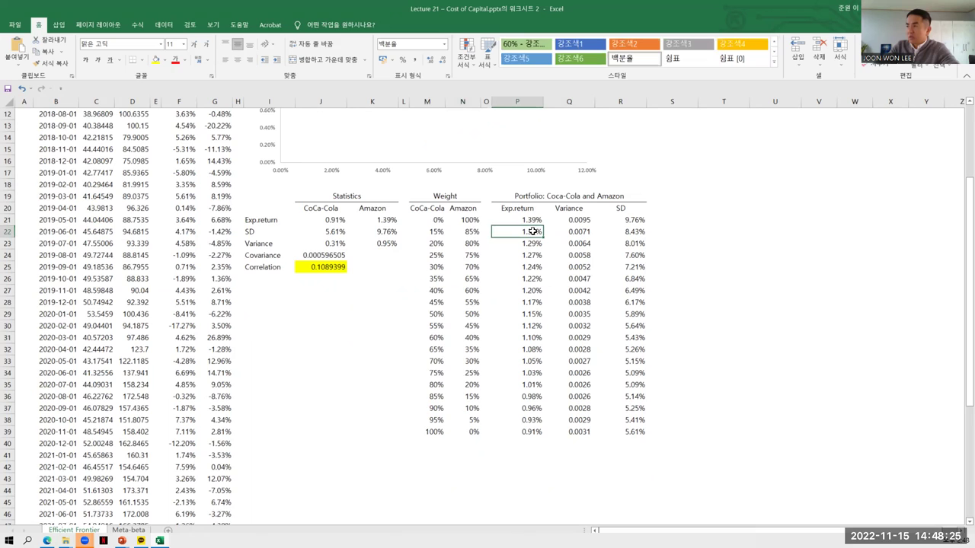
Inspect the first-row portfolio variance formula in Q21 and the standard deviation formula in R21
left_click(579, 220)
key("F2")
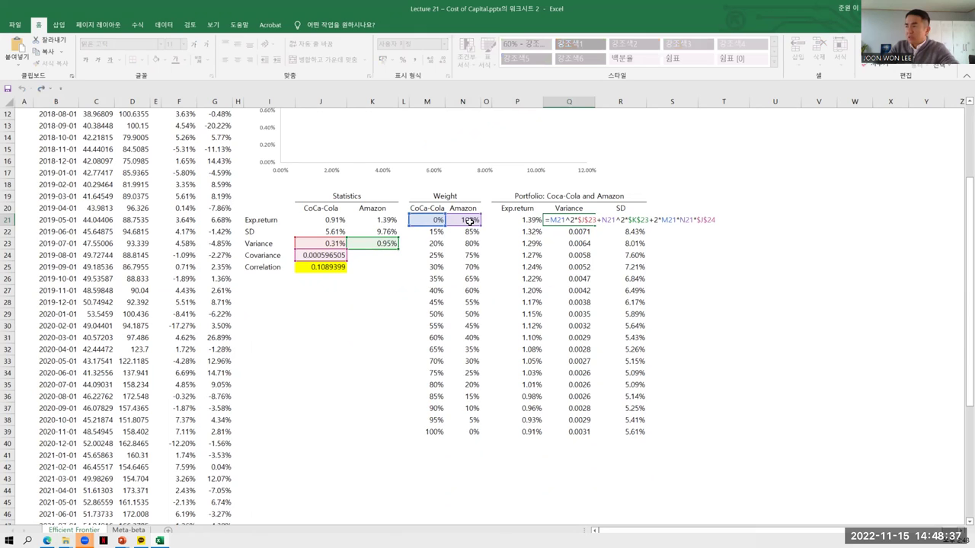
key("ctrl+Return")
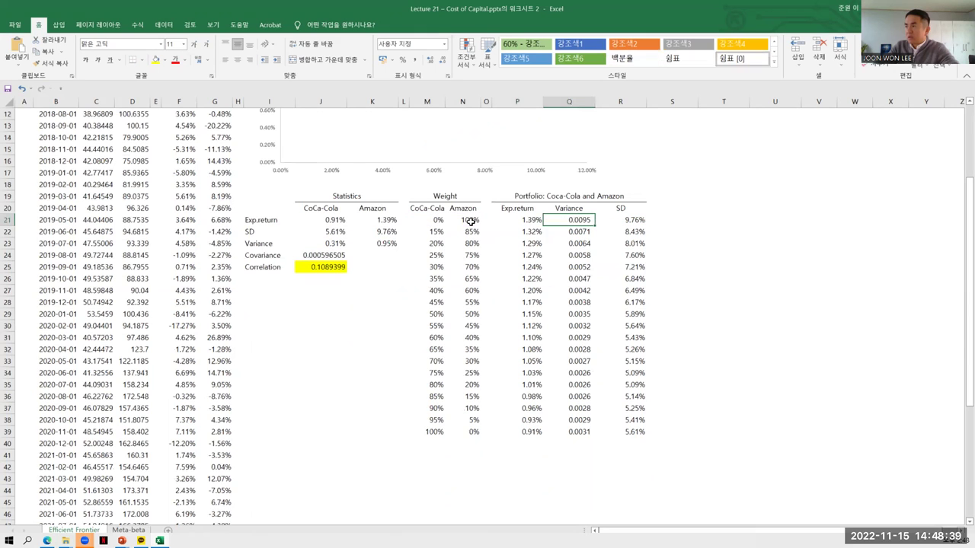
double_click(599, 228)
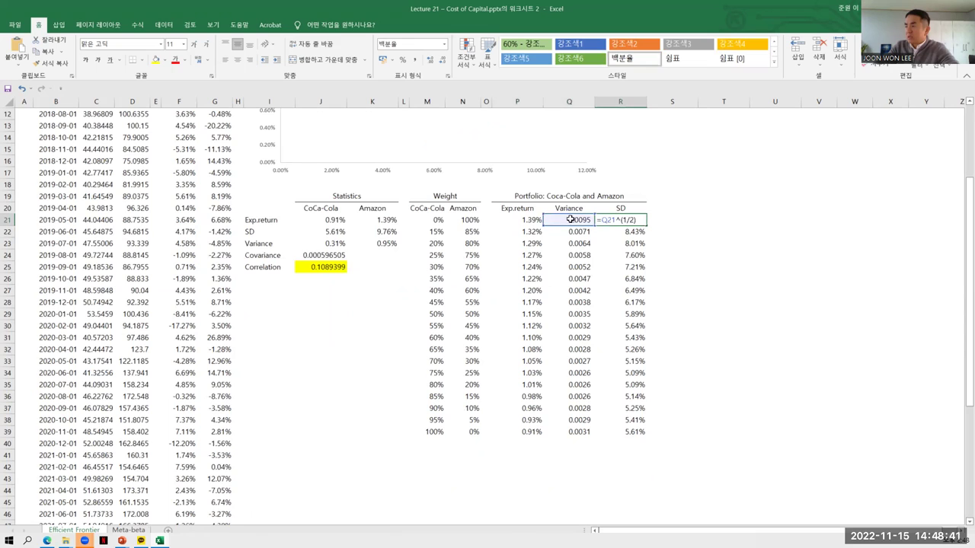
key("ctrl+Return")
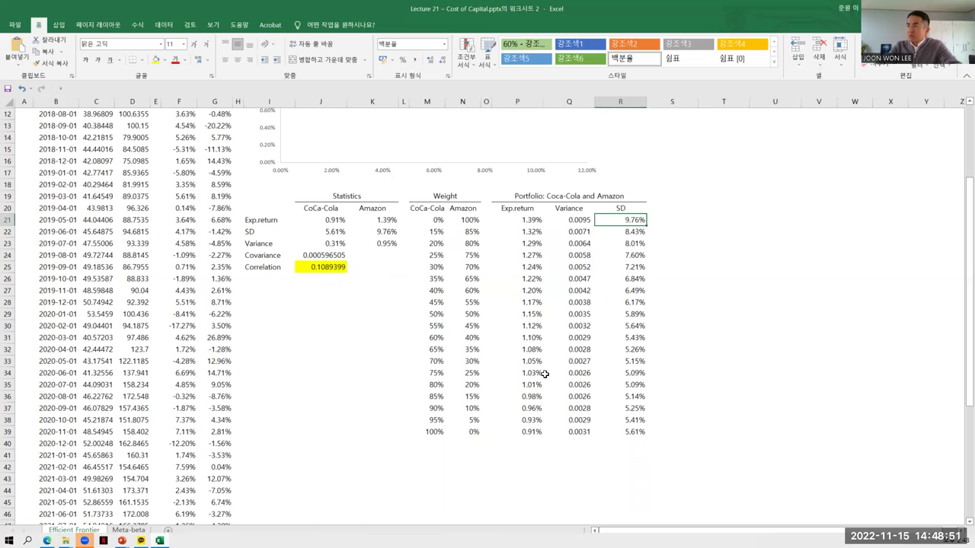
Highlight the whole Exp.return, Variance and SD block of the portfolio table in P20:R39
scroll(544, 374, "up", 2)
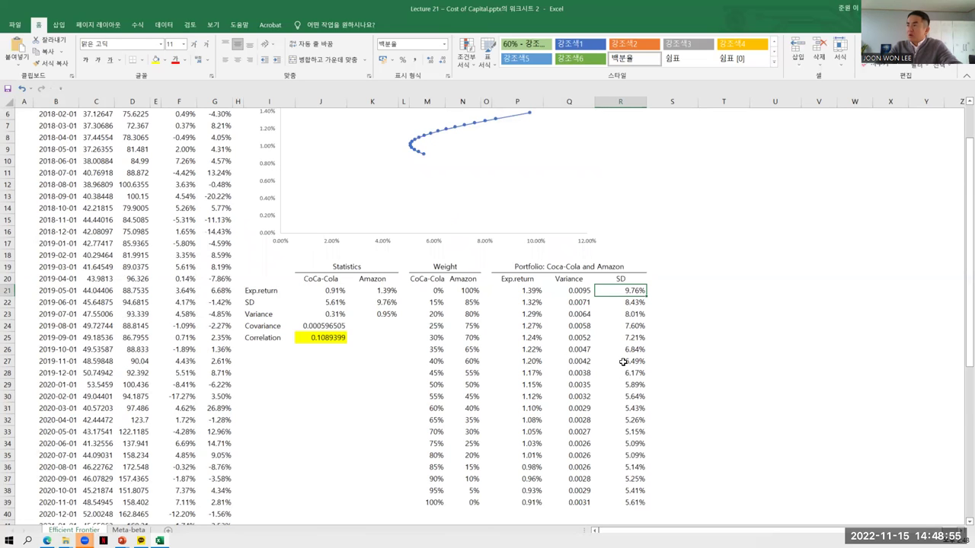
scroll(569, 293, "down", 1)
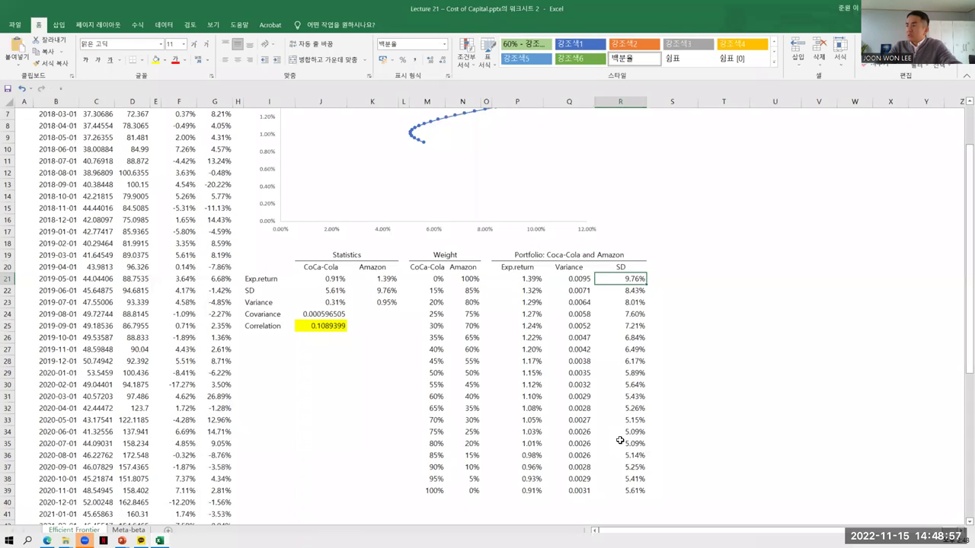
left_click_drag(620, 482, 622, 491)
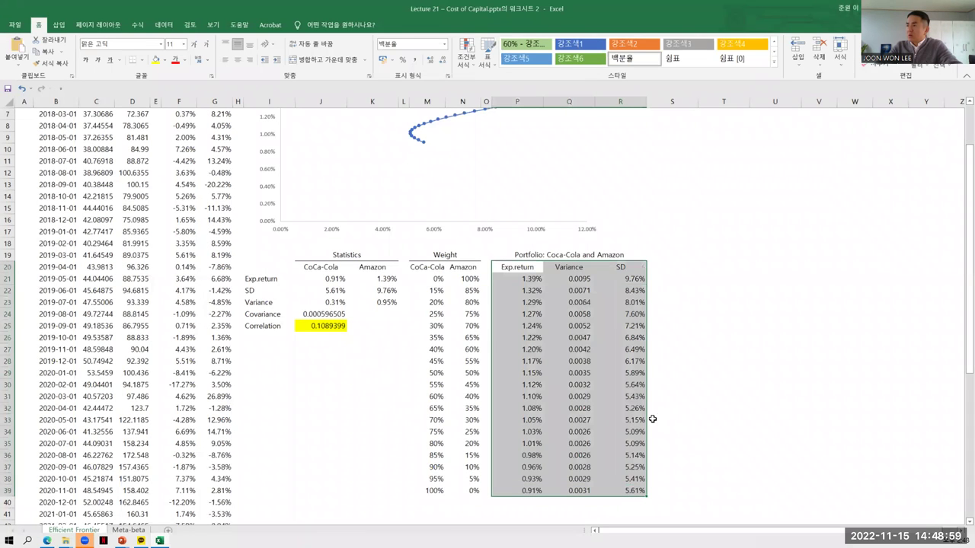
Select the curve in the Efficient Frontier chart to show its source data, and deselect the chart
scroll(464, 196, "up", 2)
left_click(463, 187)
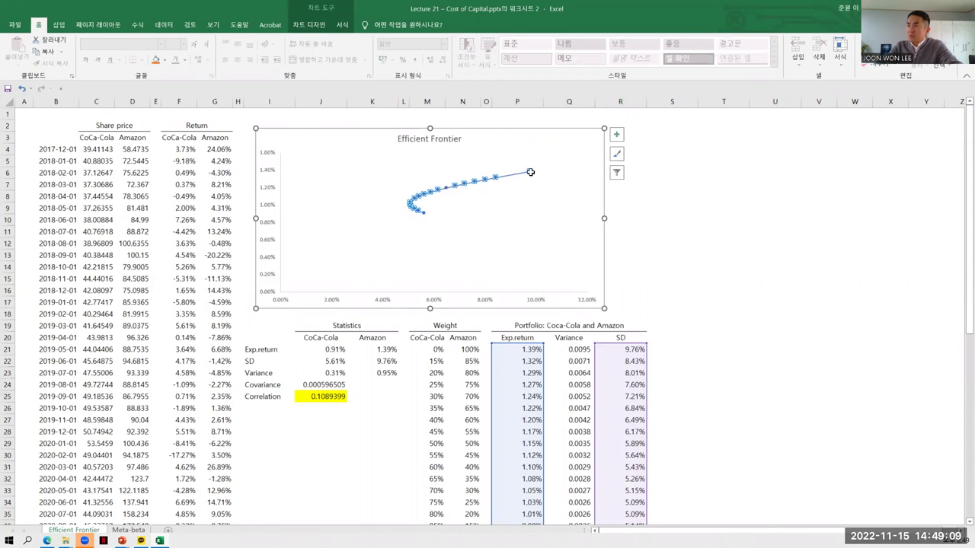
left_click(478, 222)
left_click(671, 243)
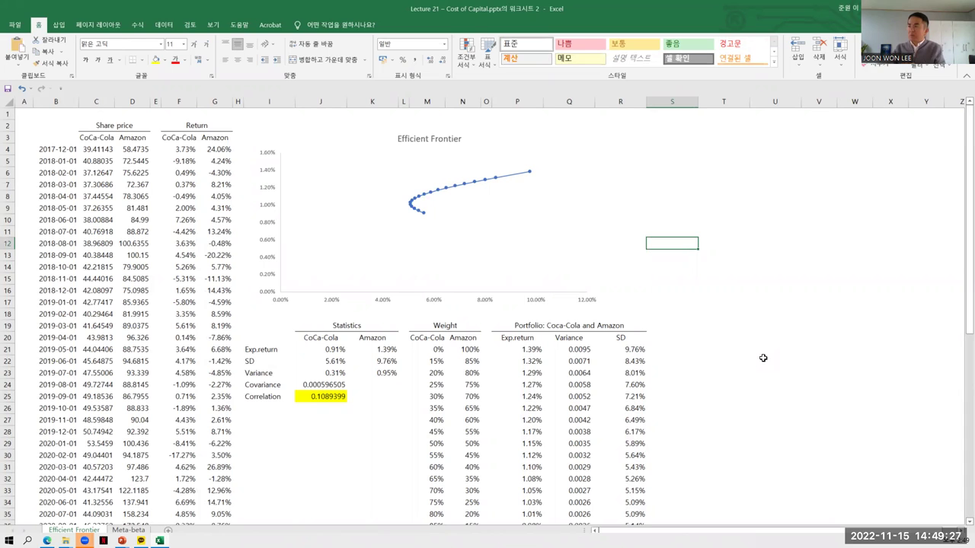
Highlight the Coca-Cola and Amazon portfolio weights, and go through the company headings J20 and K20 of the Statistics table
left_click_drag(429, 349, 463, 500)
left_click(792, 349)
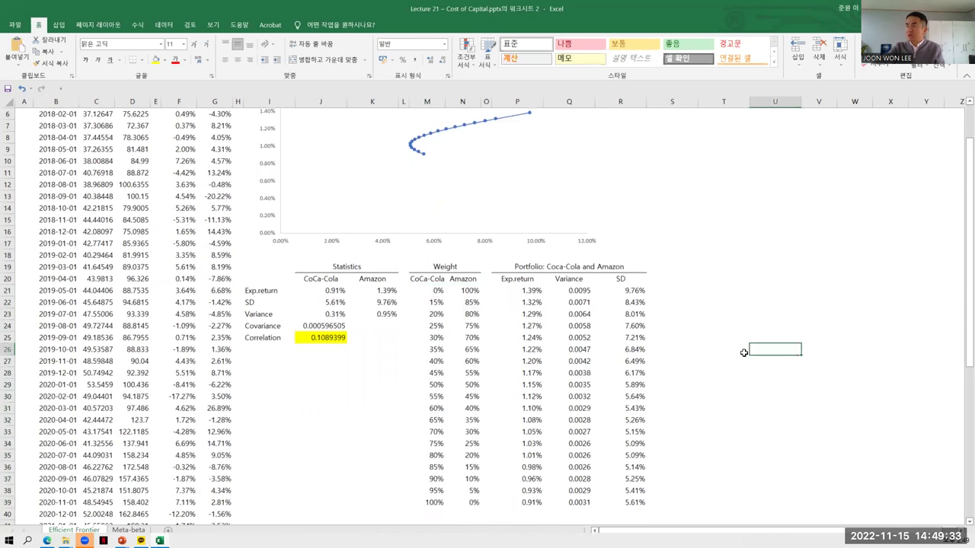
scroll(742, 396, "up", 2)
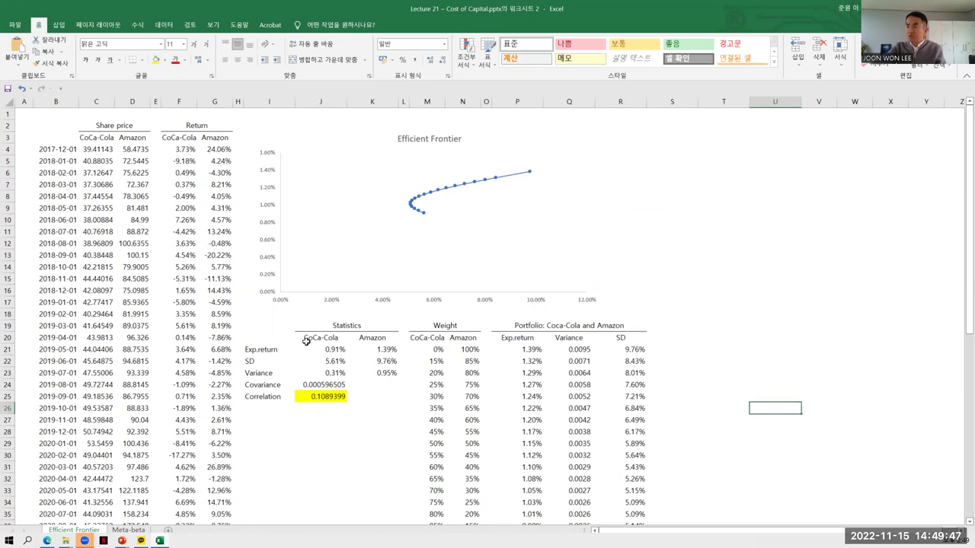
left_click(343, 338)
key("Right")
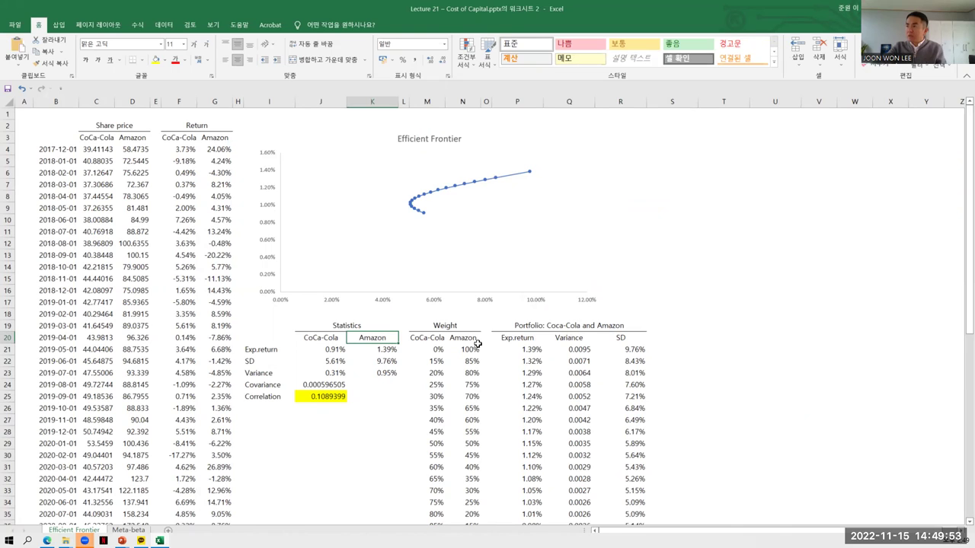
Select the horizontal axis of the Efficient Frontier chart, and highlight the portfolio's expected returns in P21:P35
left_click(606, 298)
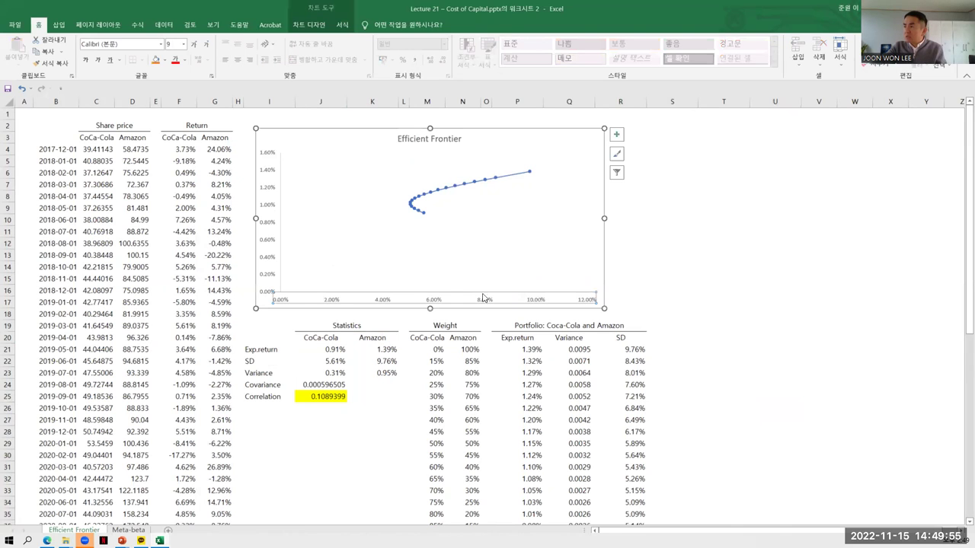
key("Escape")
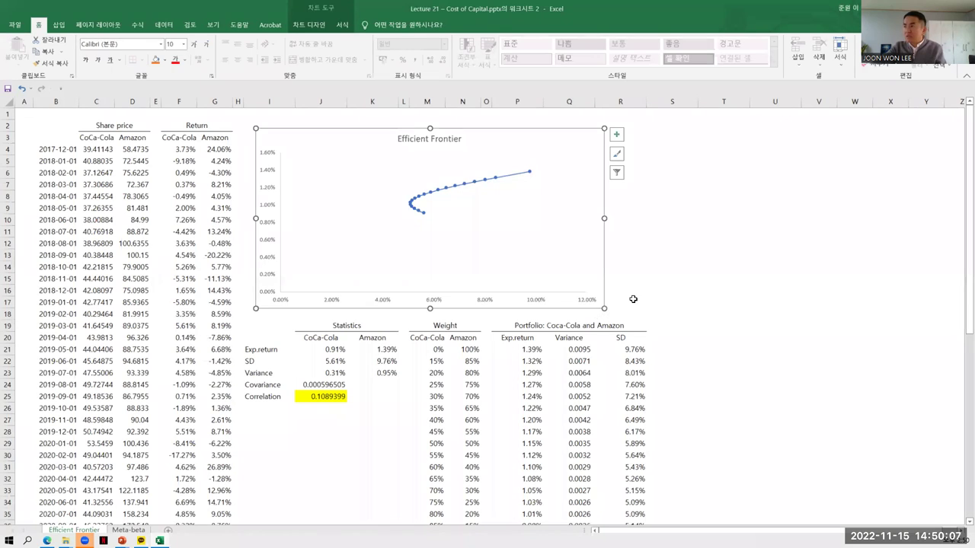
left_click(593, 302)
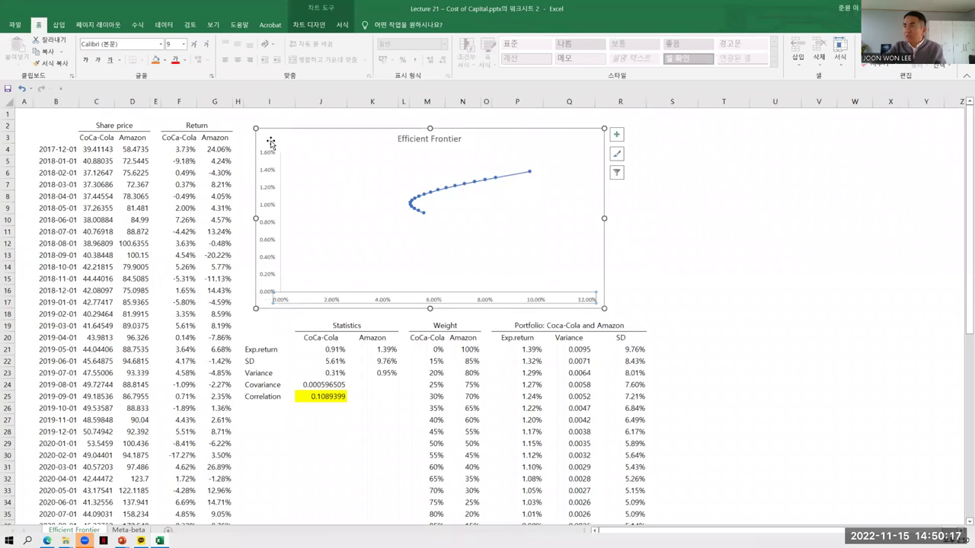
left_click_drag(531, 350, 536, 514)
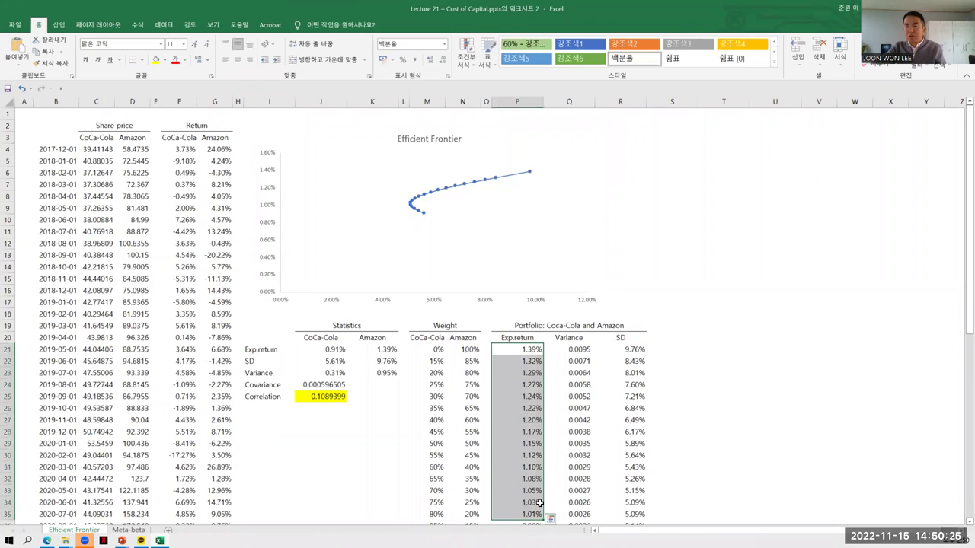
left_click(717, 316)
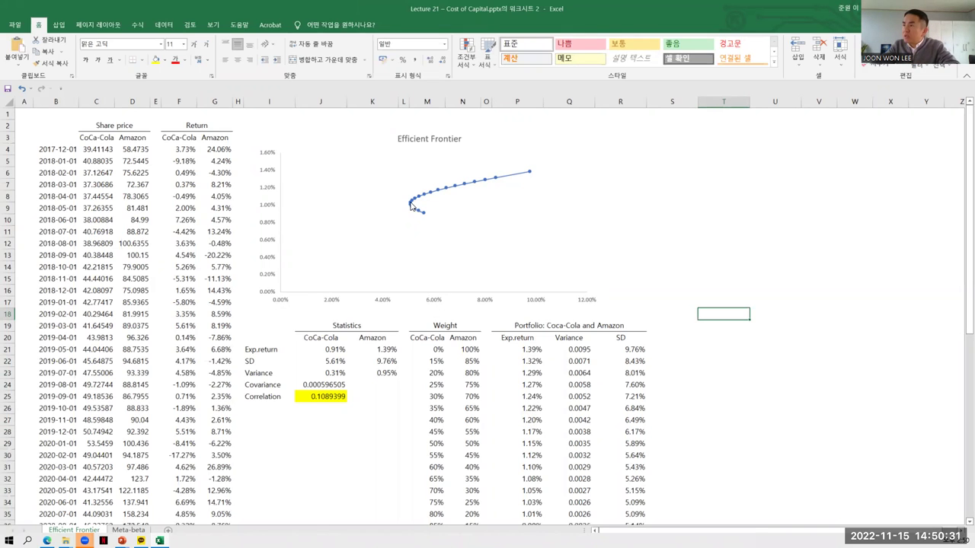
Check the data points at the lower end of the efficient frontier curve against the portfolio table's SD and Exp.return columns
mouse_move(411, 204)
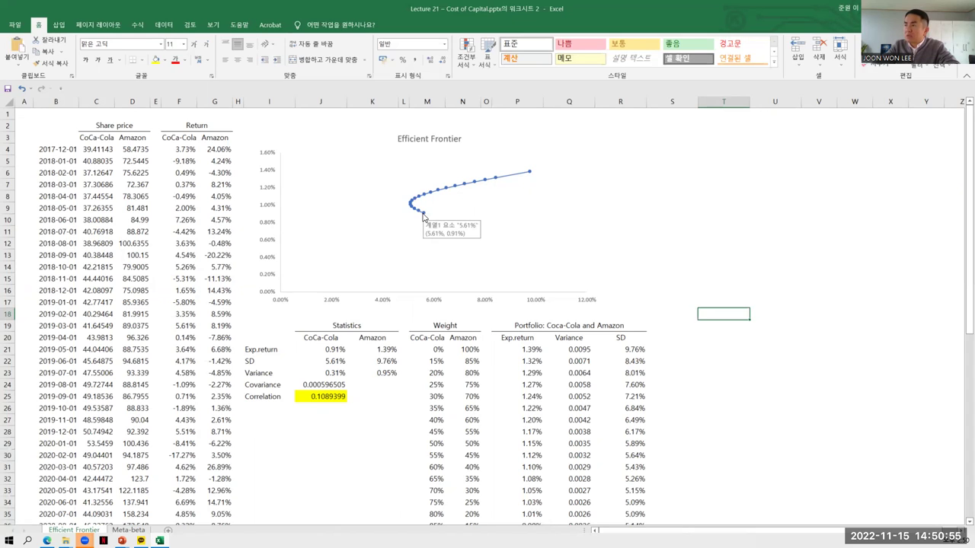
left_click(615, 339)
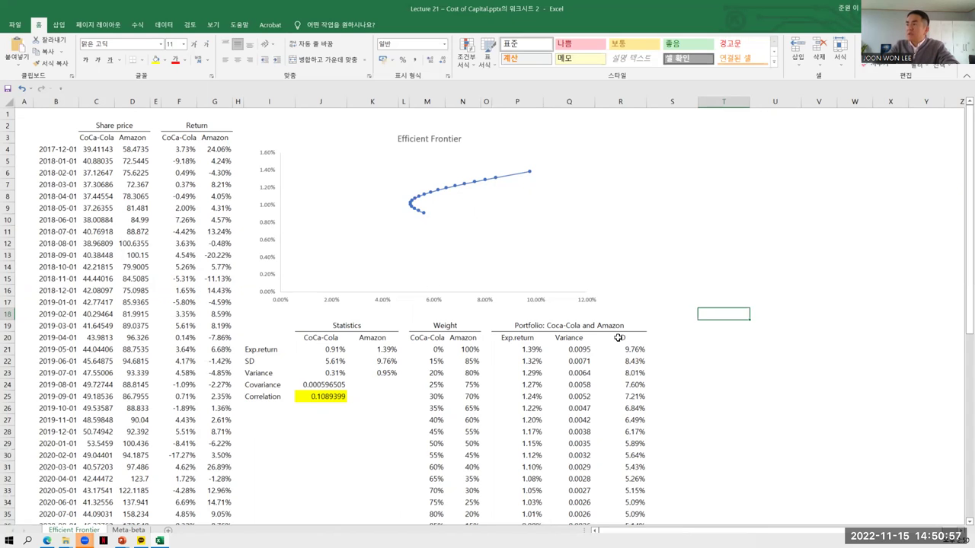
left_click(710, 375)
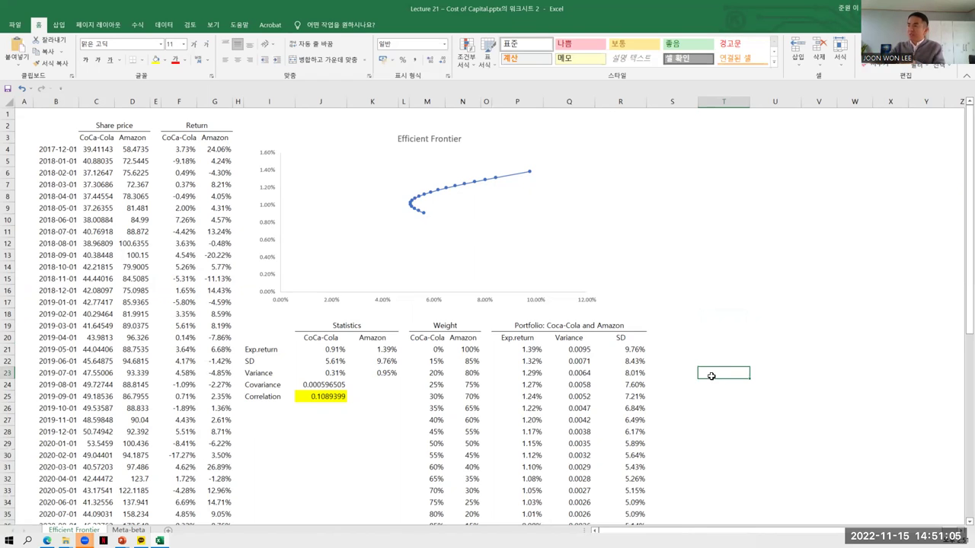
left_click(522, 339)
left_click(673, 422)
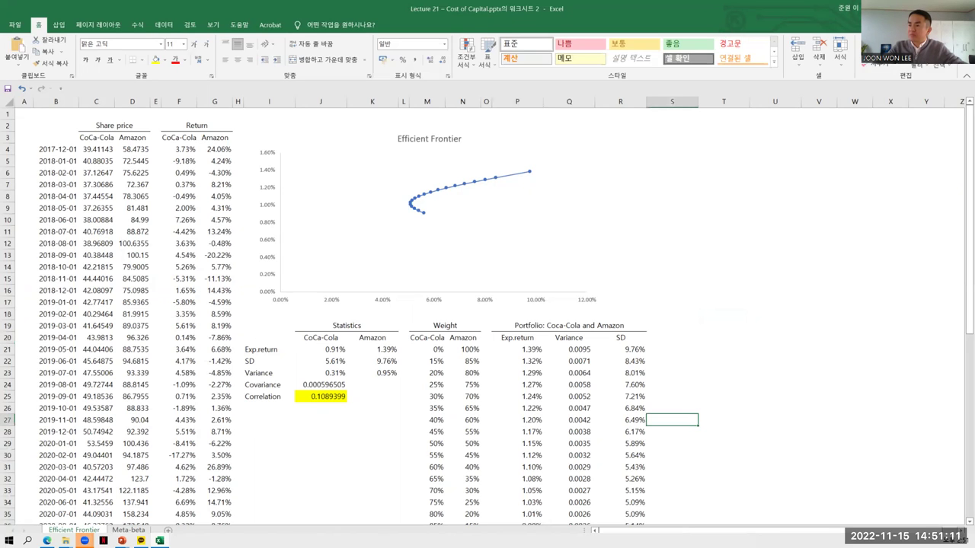
Switch to the Lecture 21 PowerPoint presentation at the Graphs slide, and return to the Excel workbook
left_click(122, 541)
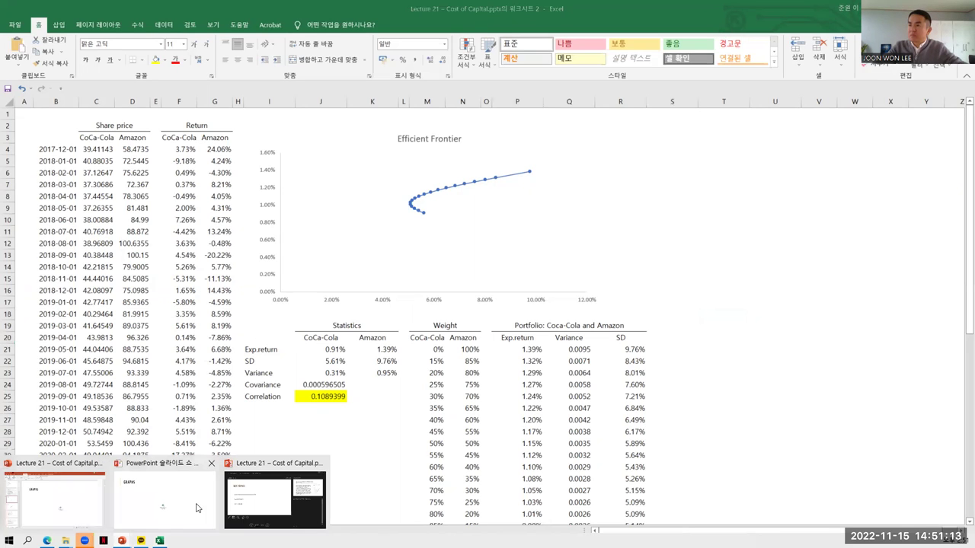
left_click(61, 504)
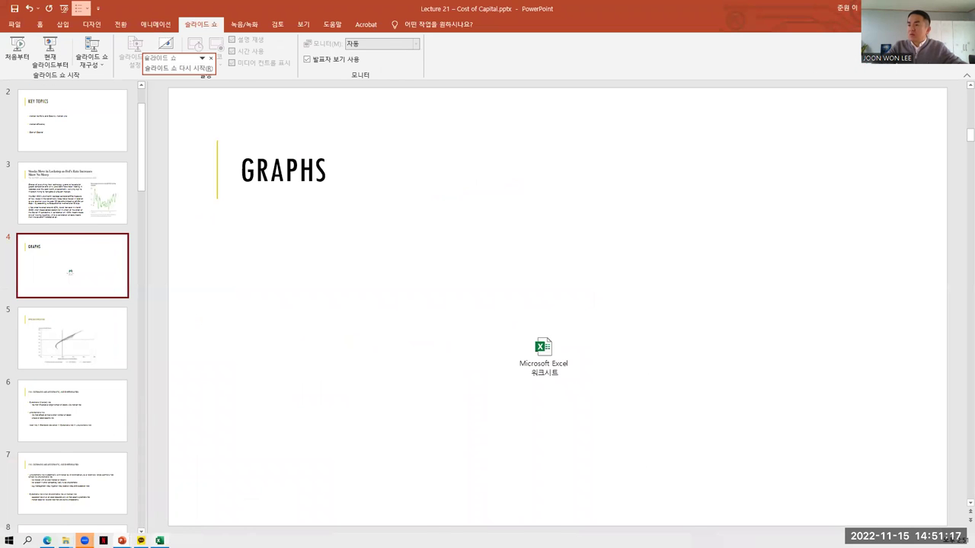
key("alt+Tab")
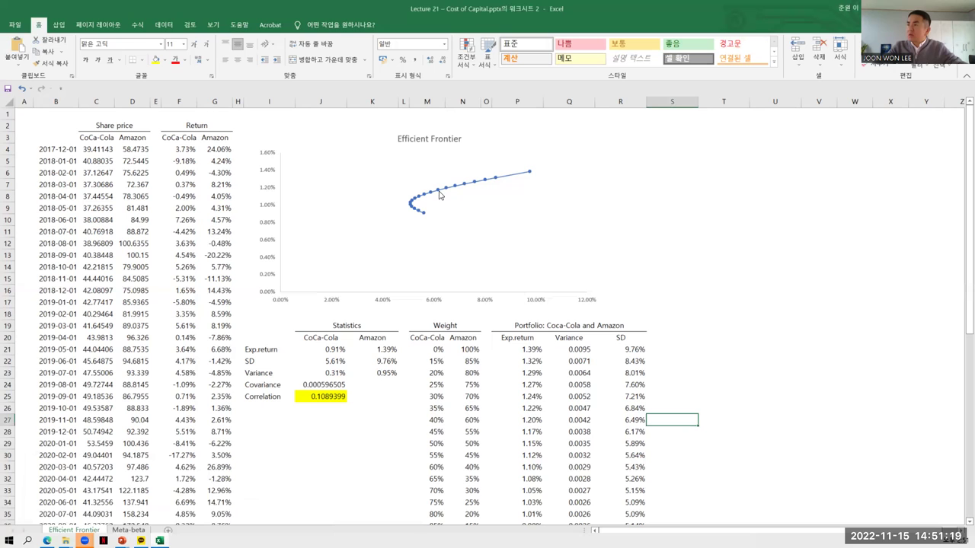
Open the Meta-beta sheet, going back once to the Efficient Frontier sheet in between
left_click(137, 525)
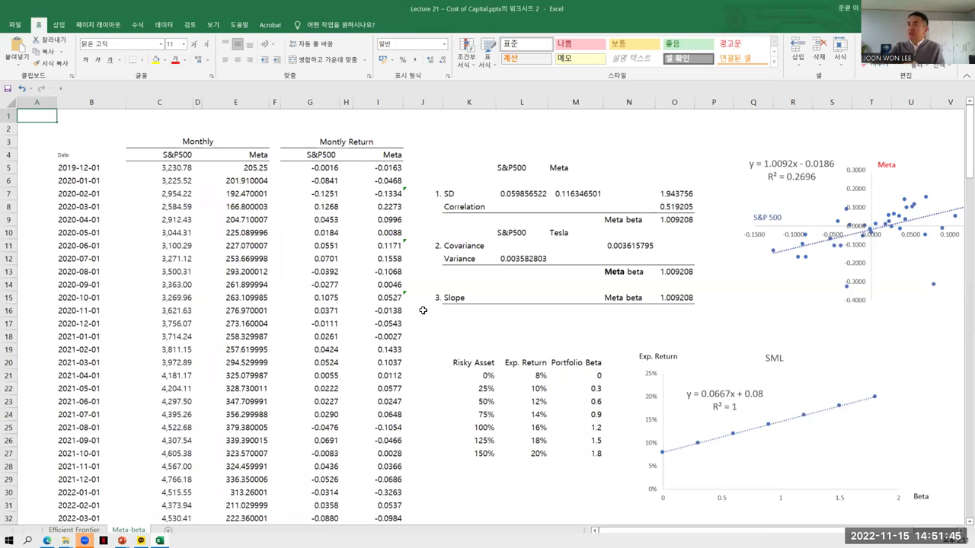
key("ctrl+Page_Up")
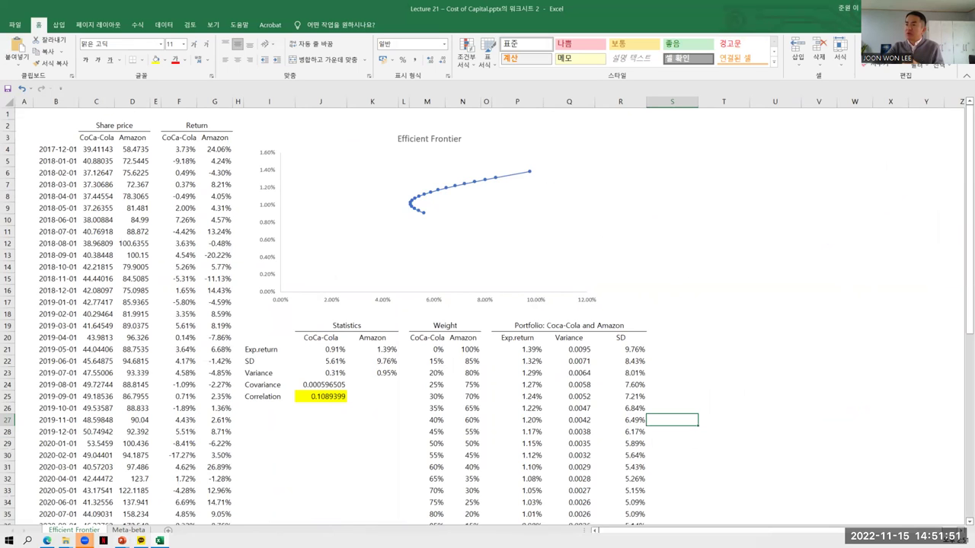
key("ctrl+Page_Down")
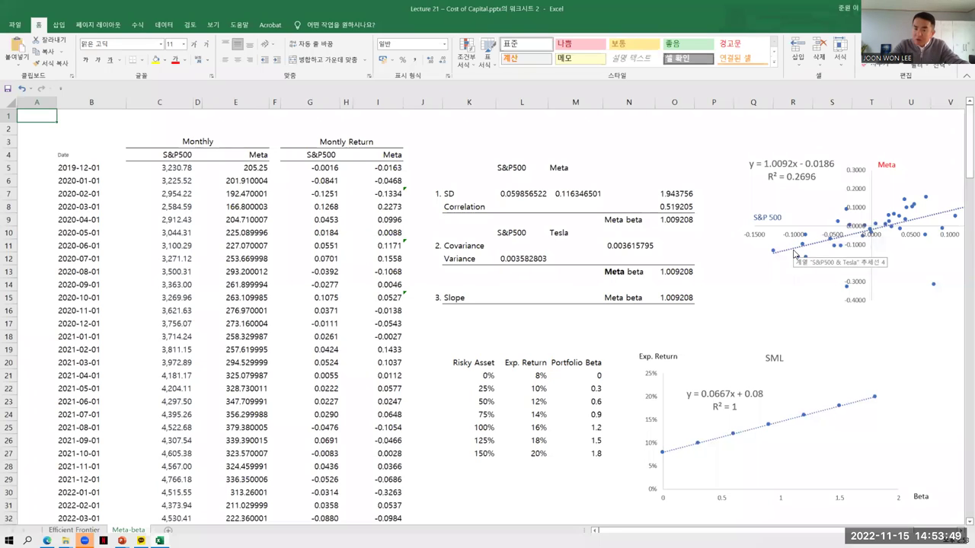
Select the S&P 500 label and the horizontal axis in the scatter chart of S&P 500 and Meta returns
left_click(773, 217)
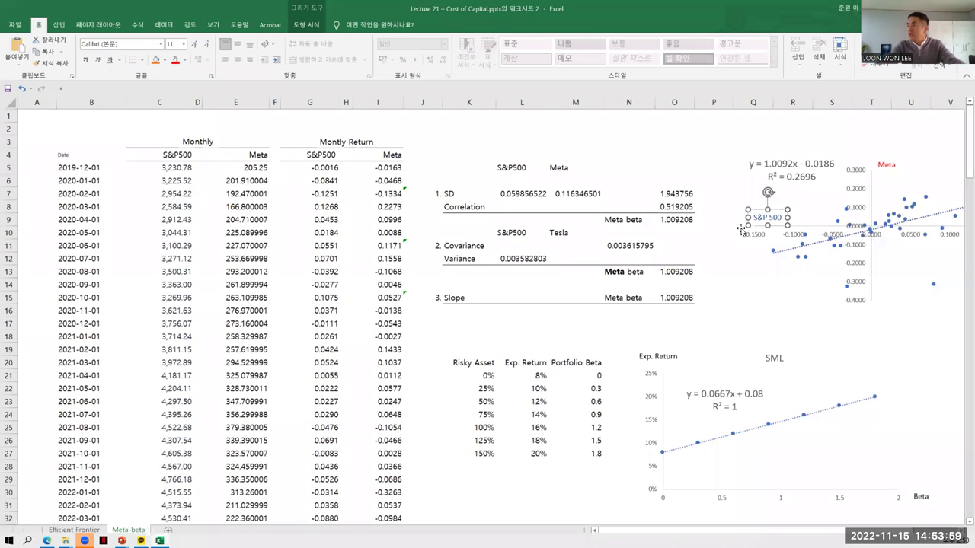
left_click(758, 230)
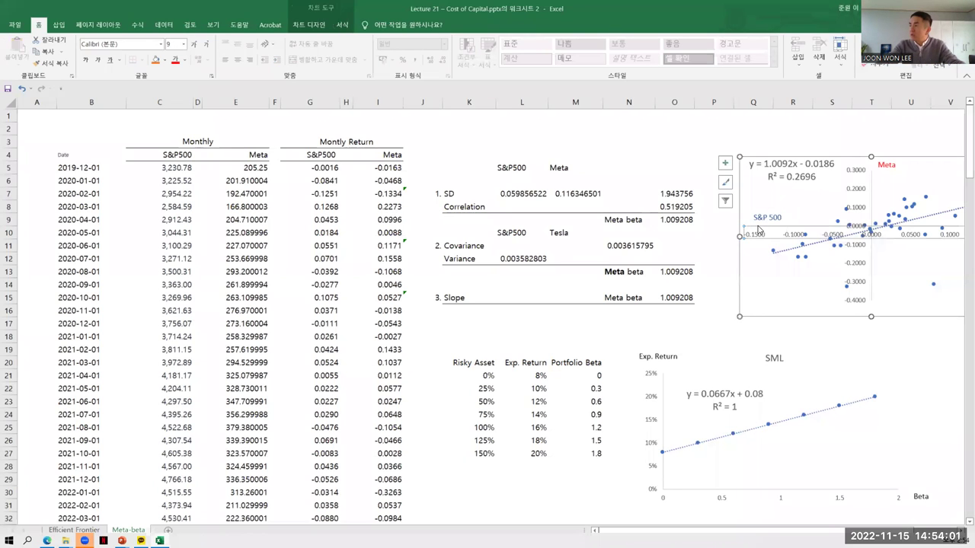
left_click(765, 220)
Highlight the monthly S&P500 values from C5 down and the monthly Meta prices in E5:E40
left_click_drag(176, 168, 218, 488)
scroll(220, 486, "up", 3)
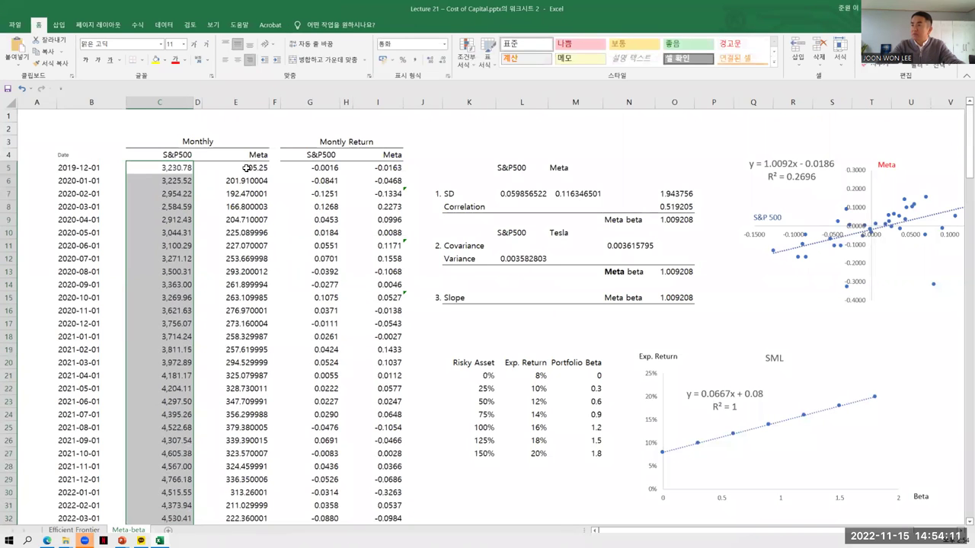
left_click(247, 168)
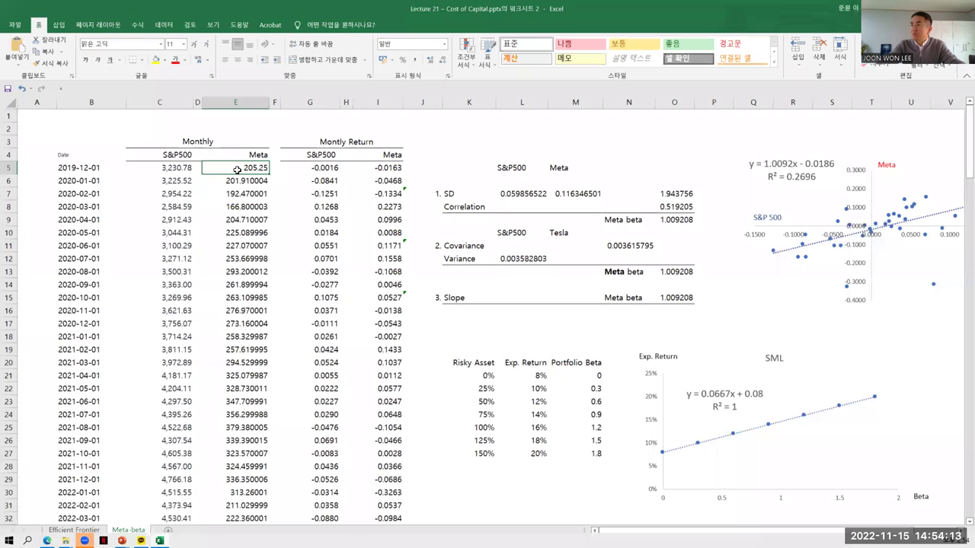
left_click_drag(242, 167, 256, 511)
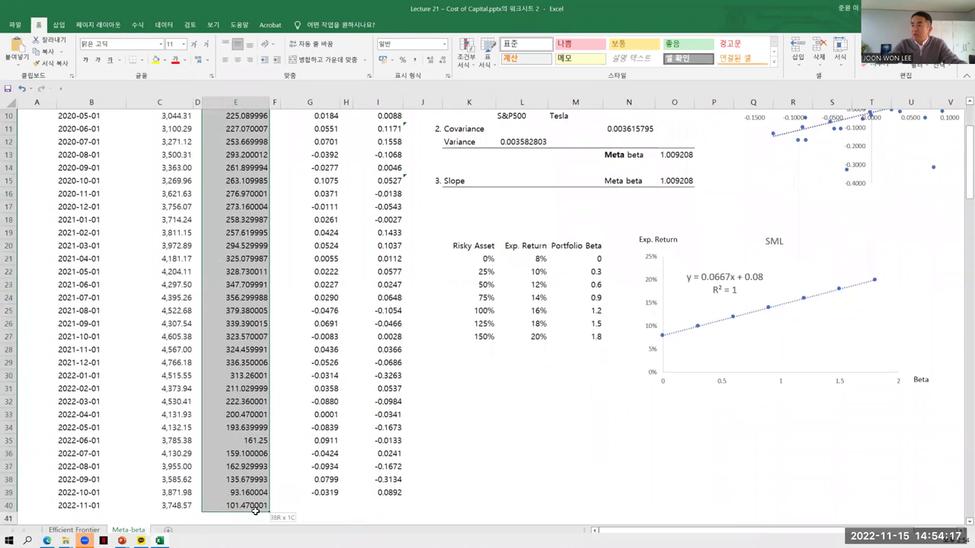
scroll(272, 467, "up", 3)
left_click(747, 295)
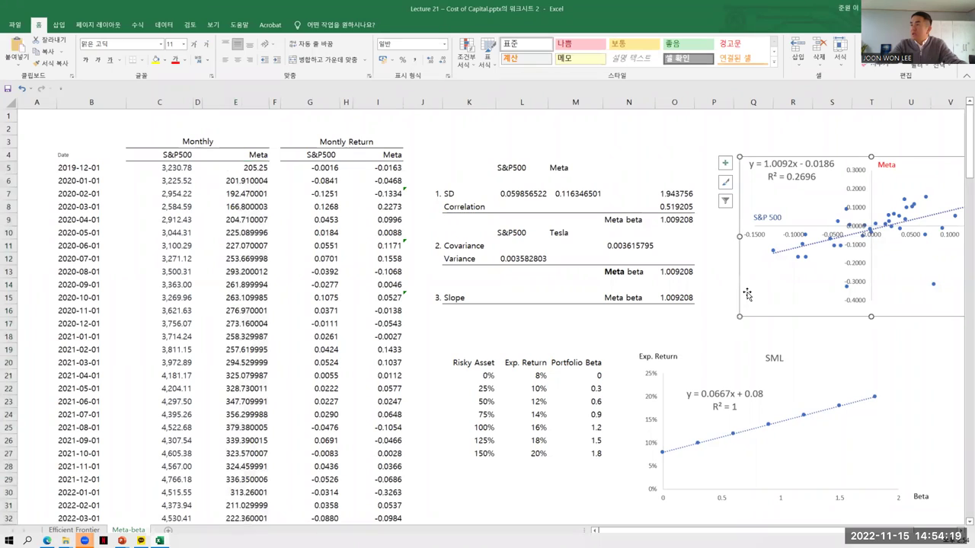
Go through the monthly return headings, and highlight the first S&P500 returns in column G and Meta returns in column I
left_click(328, 193)
left_click(318, 166)
left_click(346, 142)
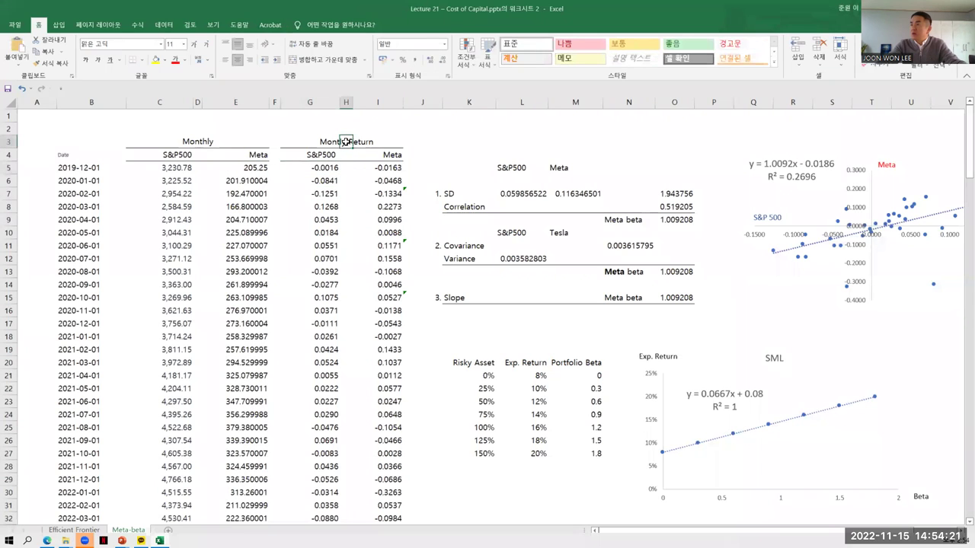
left_click_drag(320, 168, 347, 377)
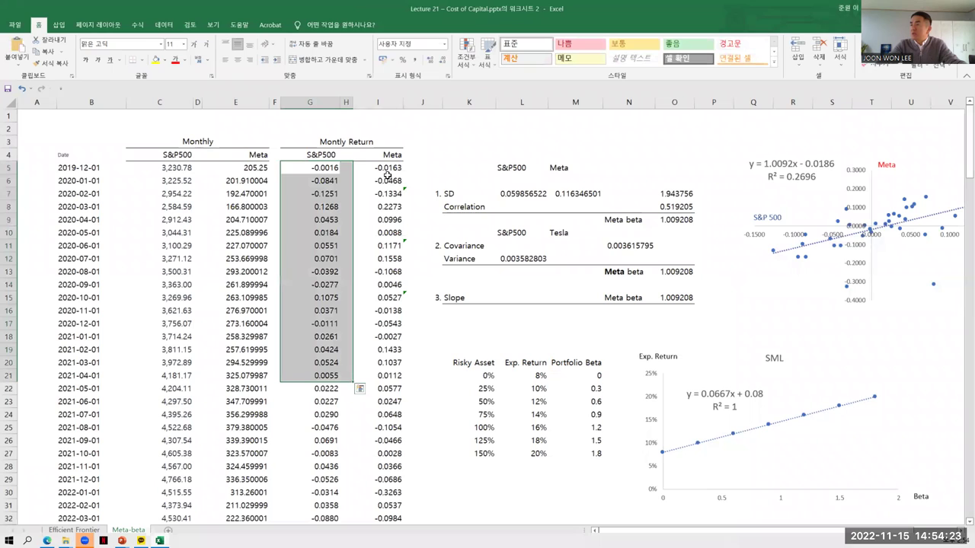
left_click(319, 155)
left_click(391, 166)
left_click_drag(391, 166, 392, 251)
left_click(673, 154)
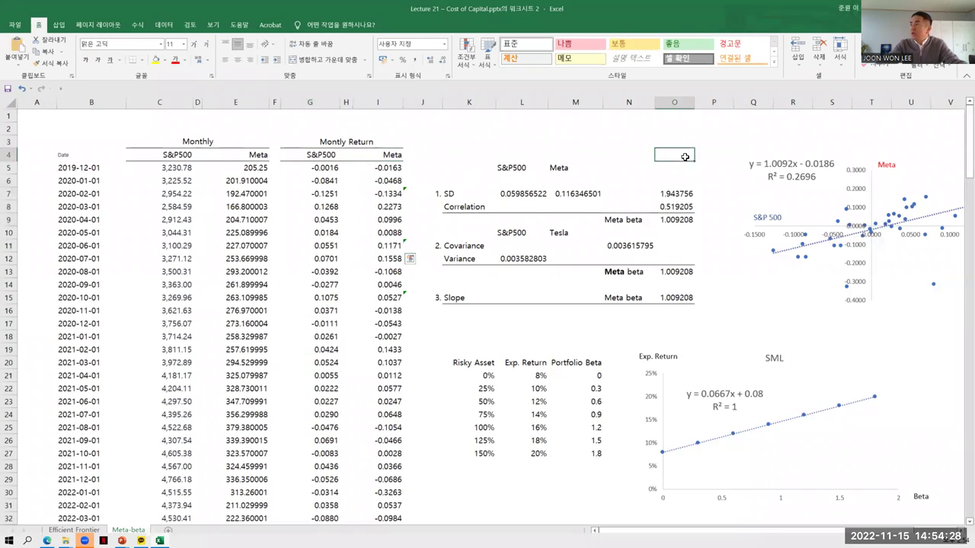
Select the data points in the S&P 500 and Meta scatter chart to show their source return columns
left_click(816, 248)
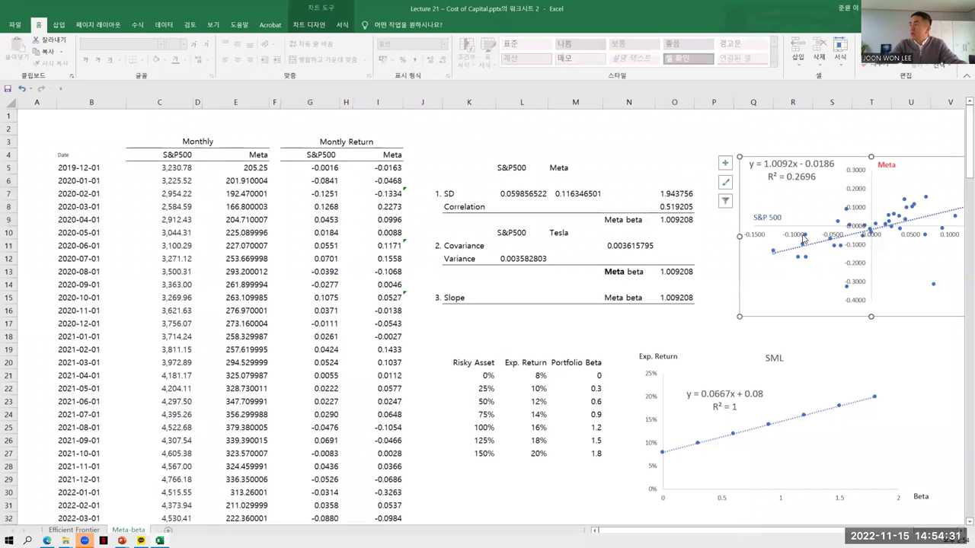
left_click(806, 256)
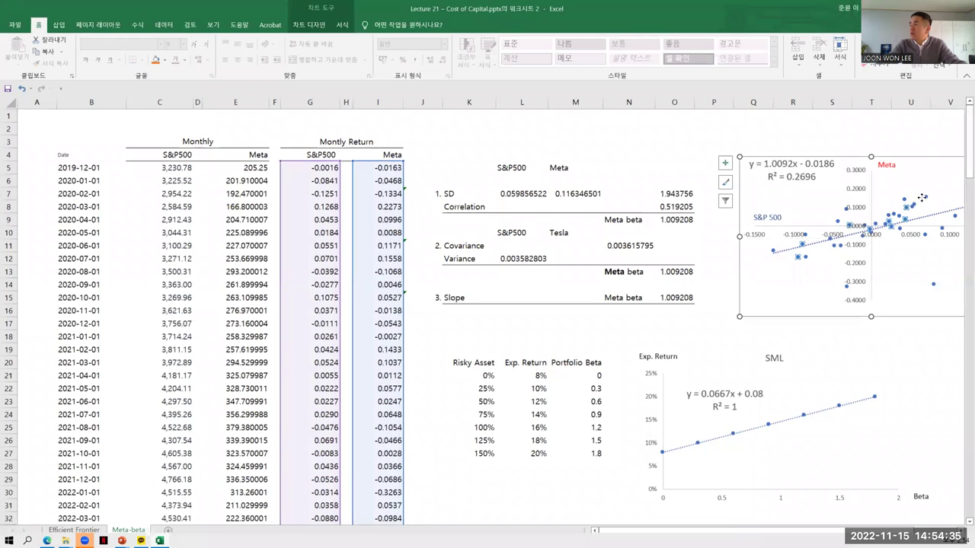
left_click(946, 240)
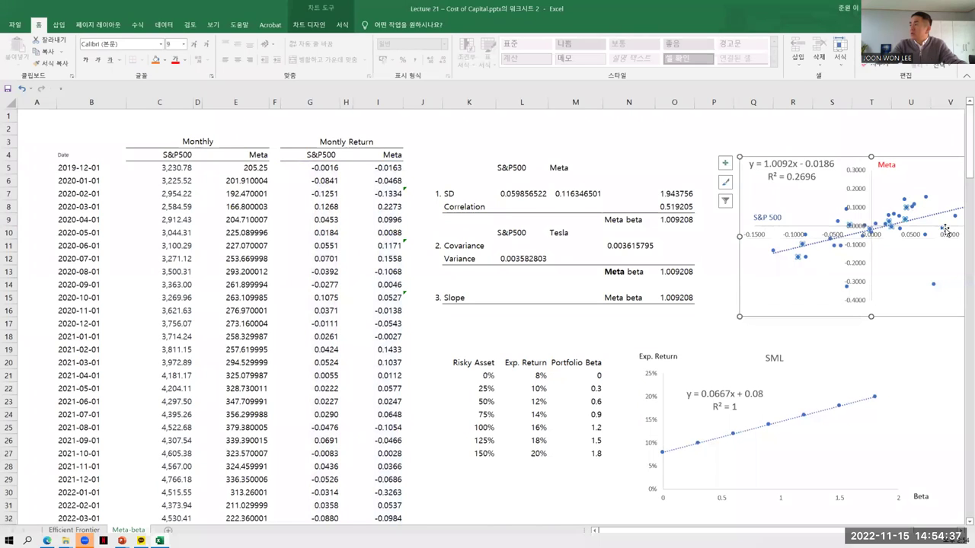
left_click(944, 230)
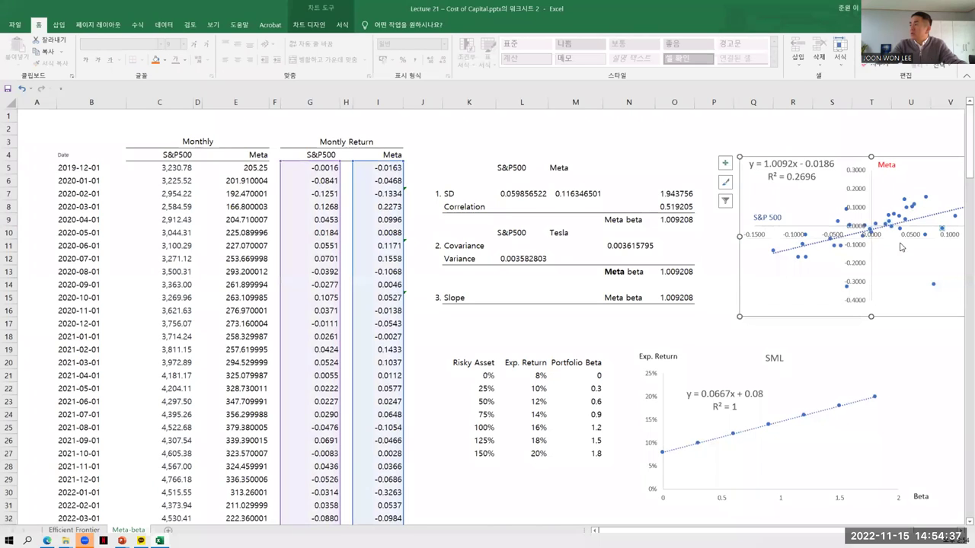
left_click(804, 241)
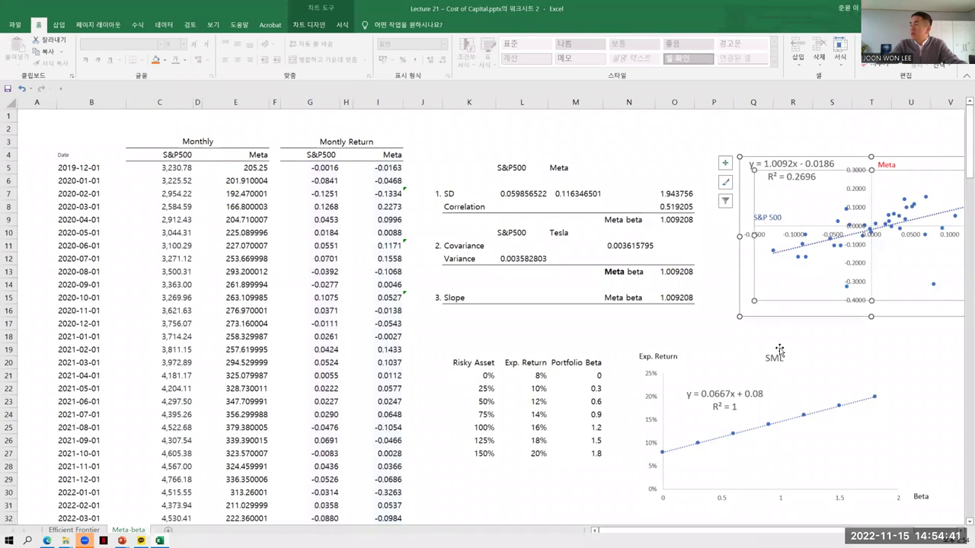
Point out the scatter chart's trendline and horizontal axis, and select the Meta label on its vertical axis
left_click(779, 350)
left_click(782, 253)
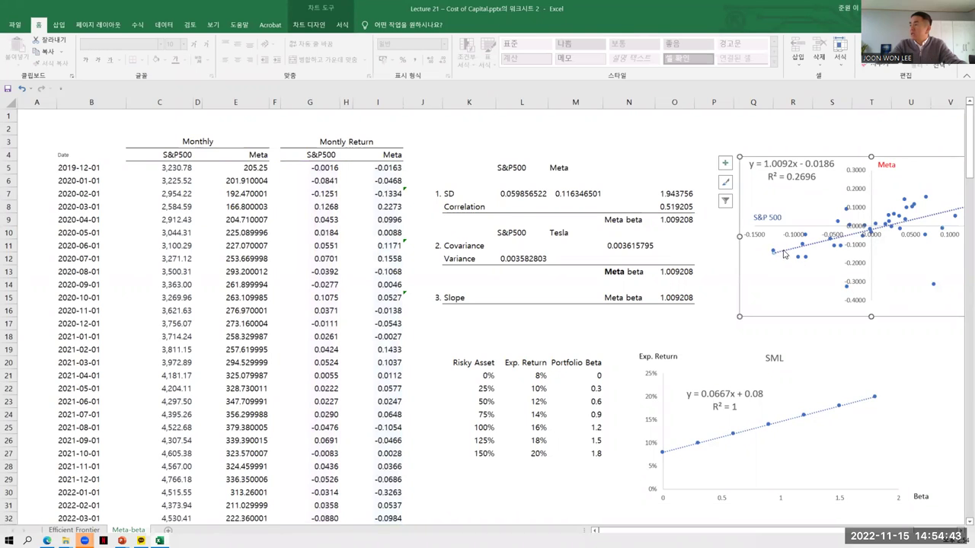
left_click(847, 237)
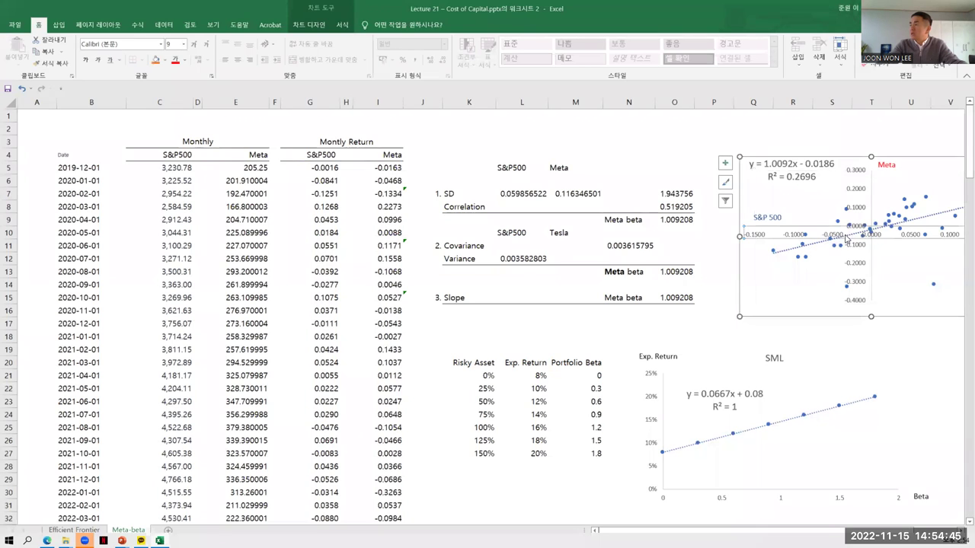
left_click(924, 218)
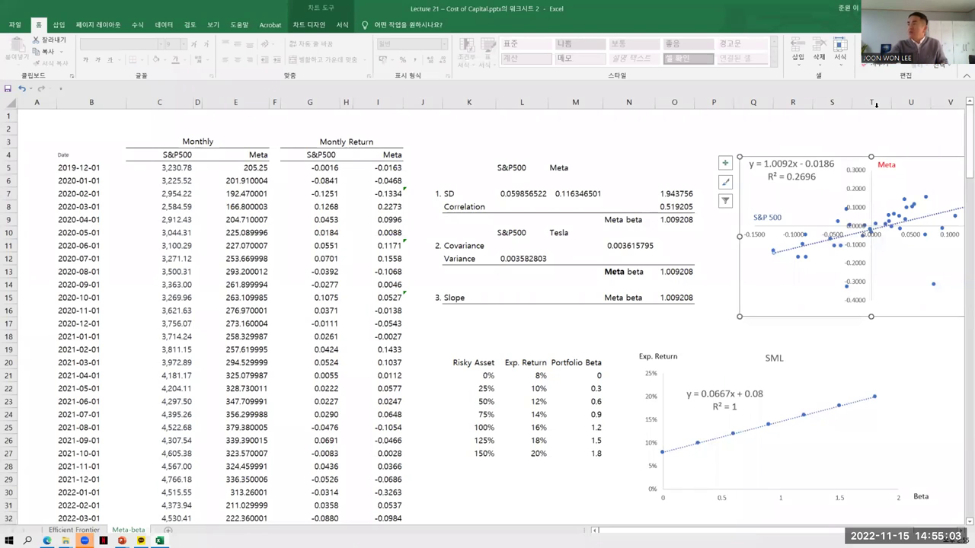
left_click(884, 165)
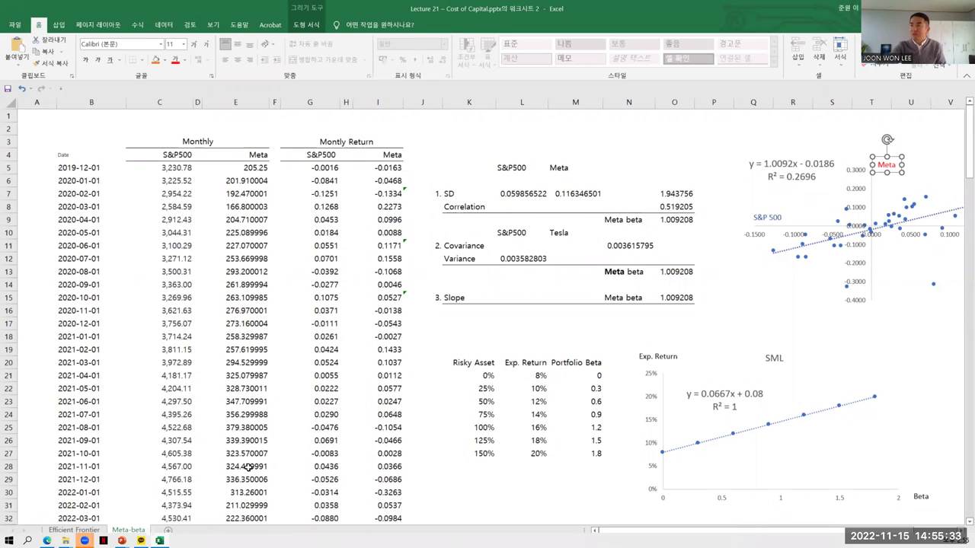
Highlight the S&P500 monthly returns from G5 down, followed by the S&P500 monthly values from C5 down
left_click(320, 167)
key("ctrl+shift+Down")
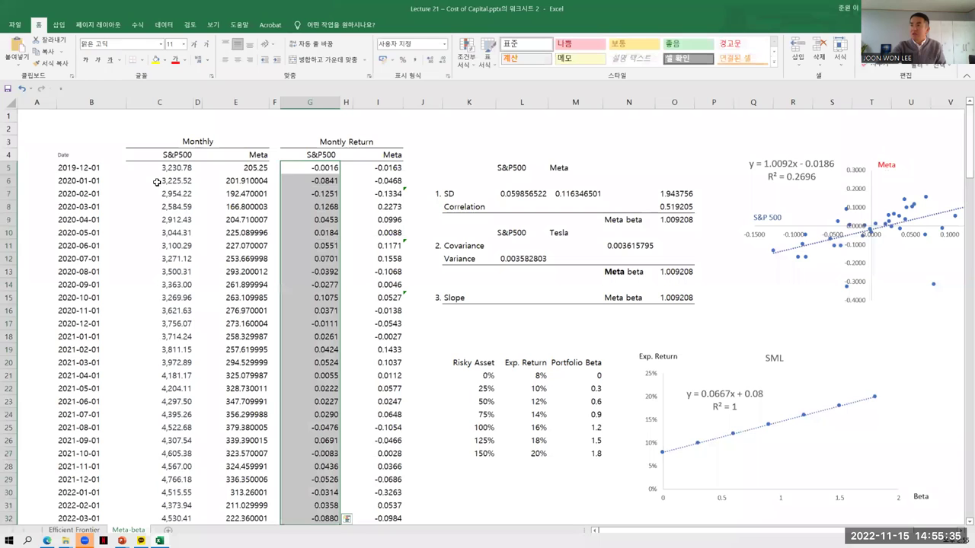
left_click(166, 163)
left_click(173, 518, "shift")
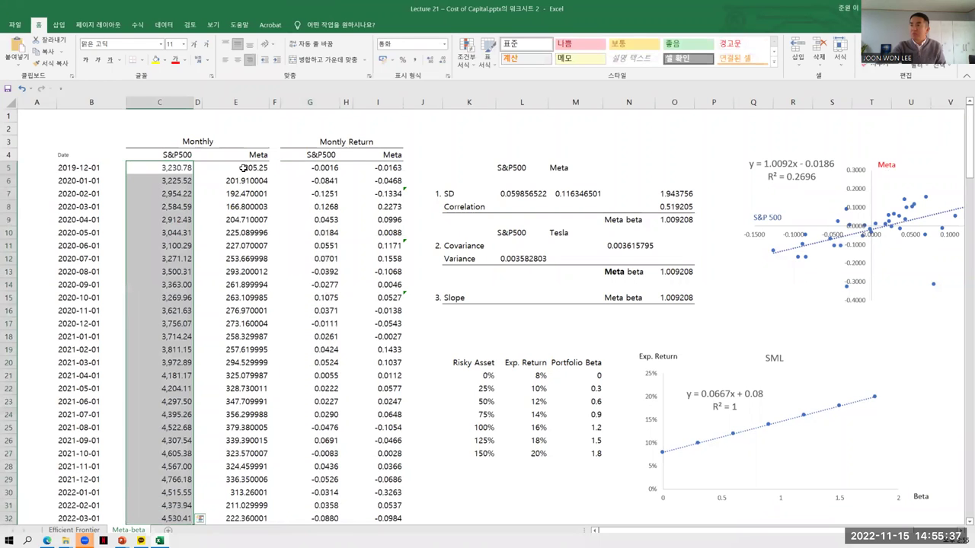
Highlight the Meta monthly values from E5 down, and inspect the monthly return formulas in G5 and I5
left_click_drag(240, 167, 241, 518)
scroll(332, 174, "up", 1)
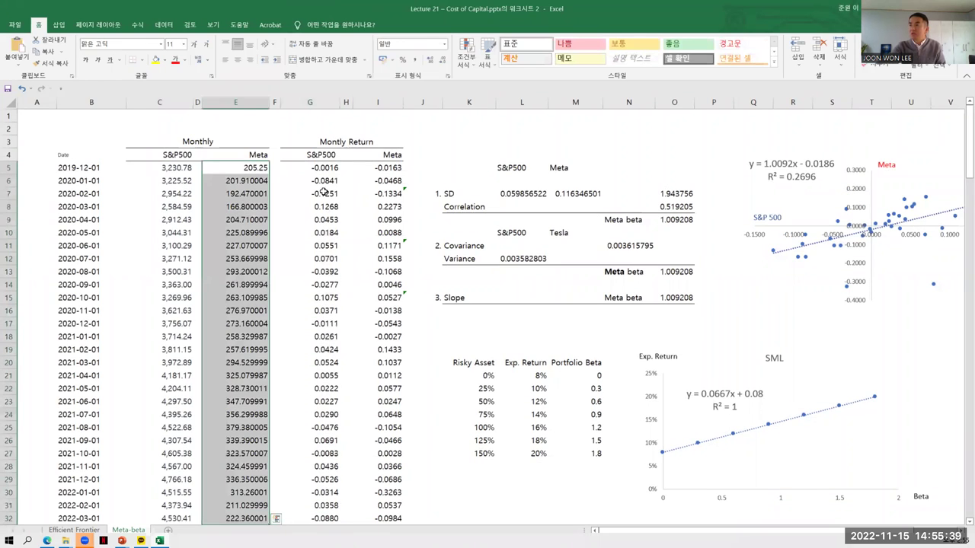
left_click(322, 167)
double_click(322, 168)
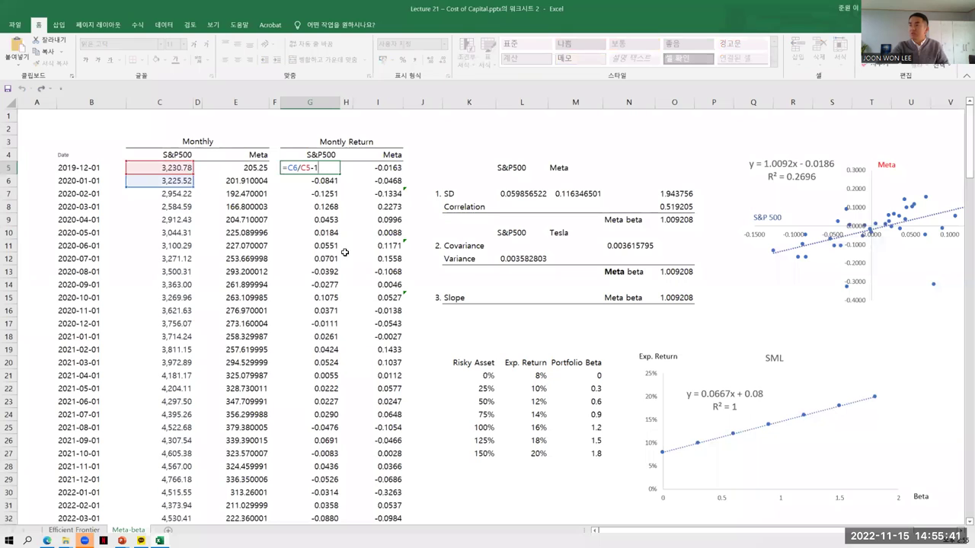
key("Escape")
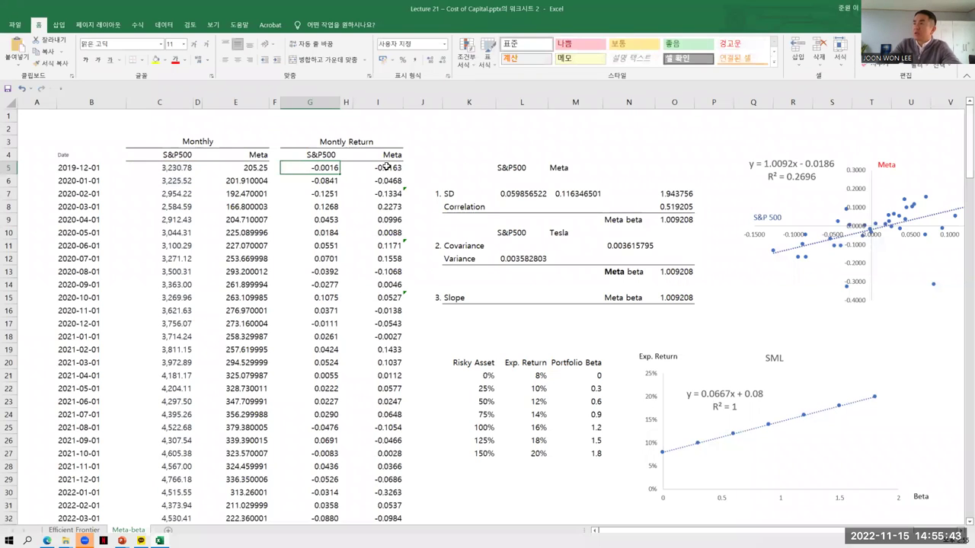
double_click(377, 168)
key("Escape")
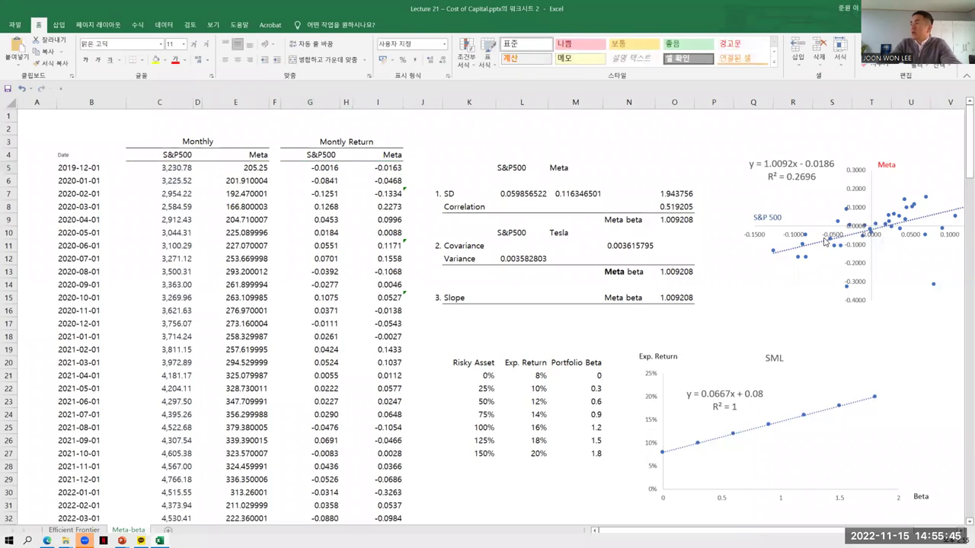
Select the scatter chart's horizontal axis, followed by its trendline equation and R² label
left_click(824, 233)
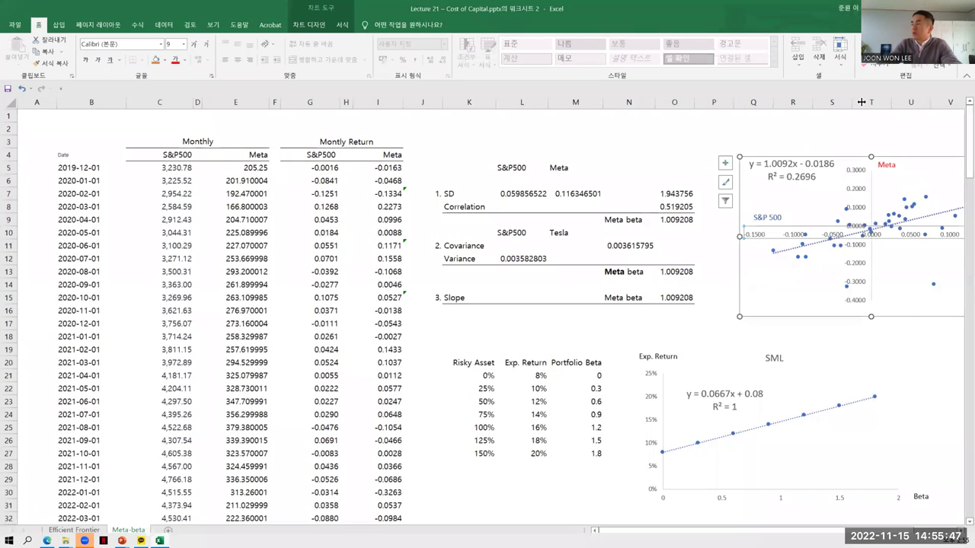
left_click(758, 340)
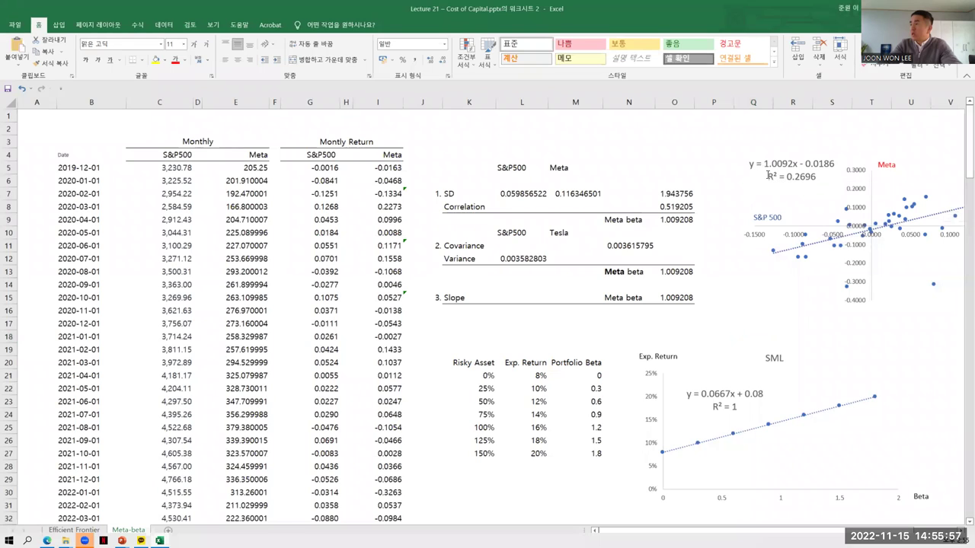
left_click(766, 181)
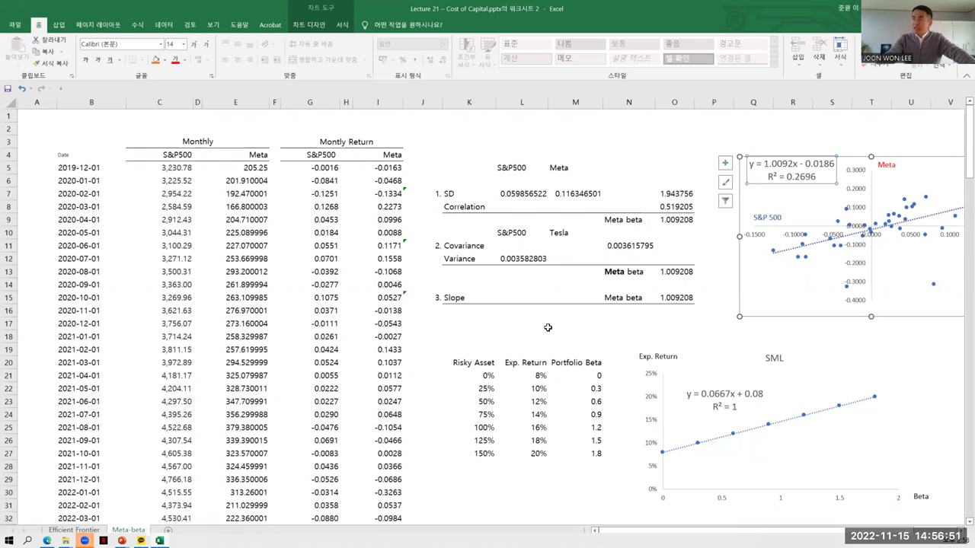
Deselect the trendline equation, and point out the S&P 500 and Meta axis labels of the scatter chart
left_click(469, 348)
left_click(572, 348)
left_click(628, 349)
left_click(522, 348)
left_click(466, 349)
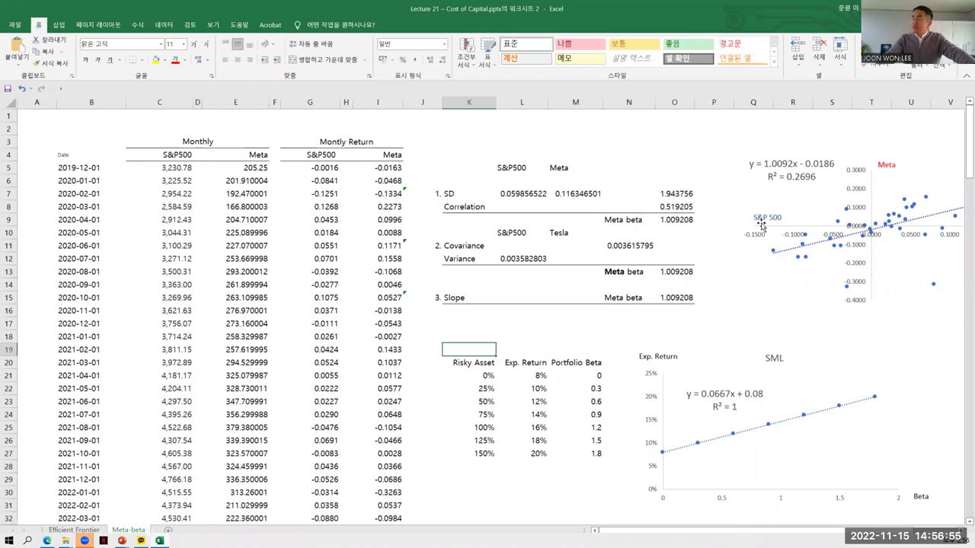
left_click(760, 221)
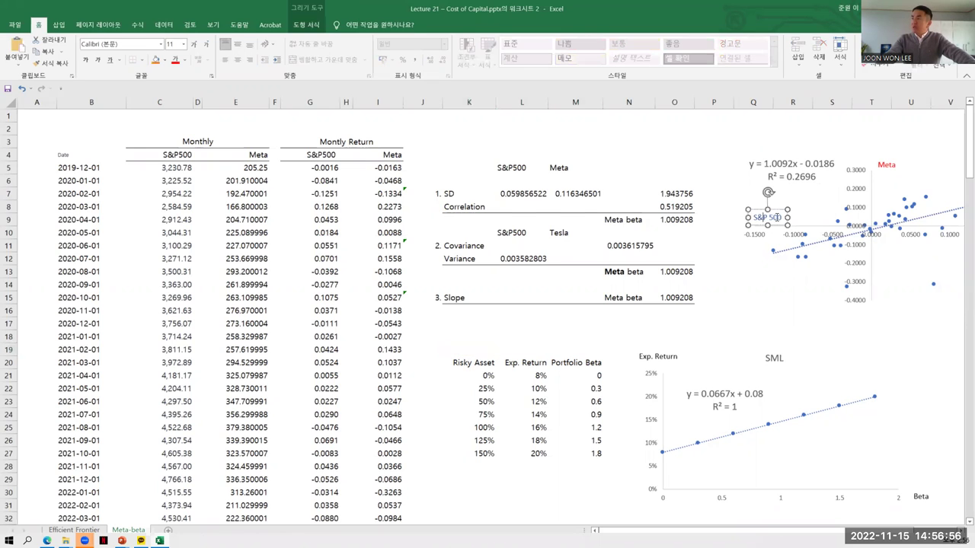
left_click(888, 171)
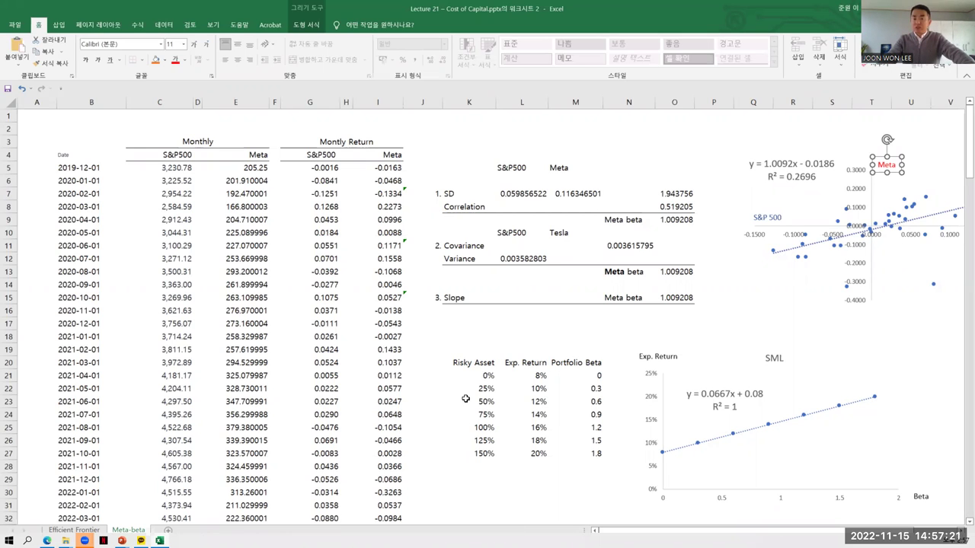
Point out the Risky Asset heading in K20, and select the SML chart
left_click(472, 366)
left_click(628, 362)
left_click(668, 353)
left_click(714, 336)
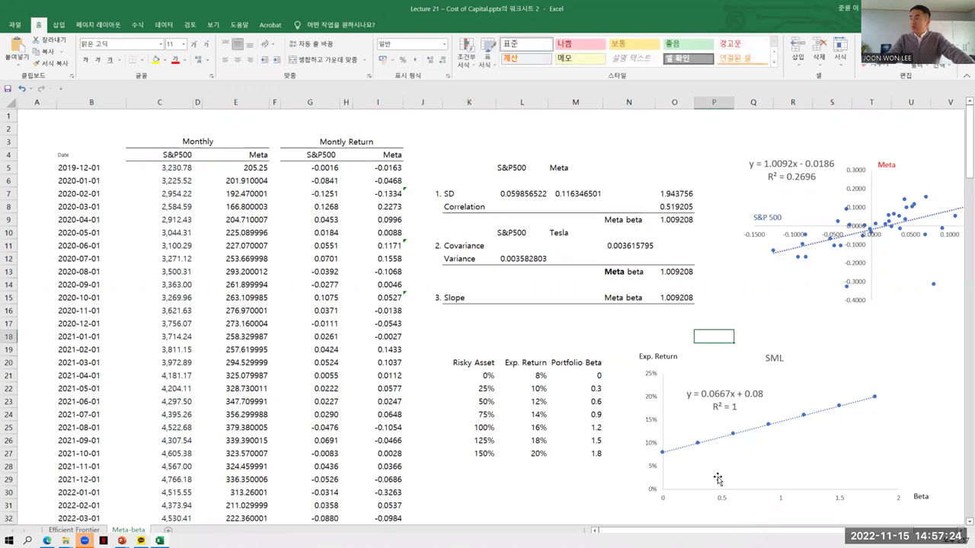
left_click(678, 454)
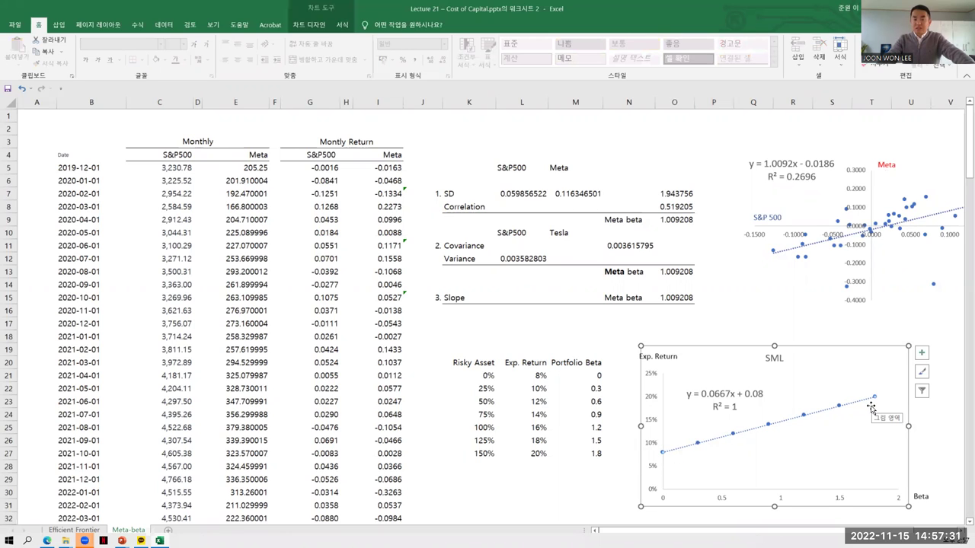
left_click(518, 481)
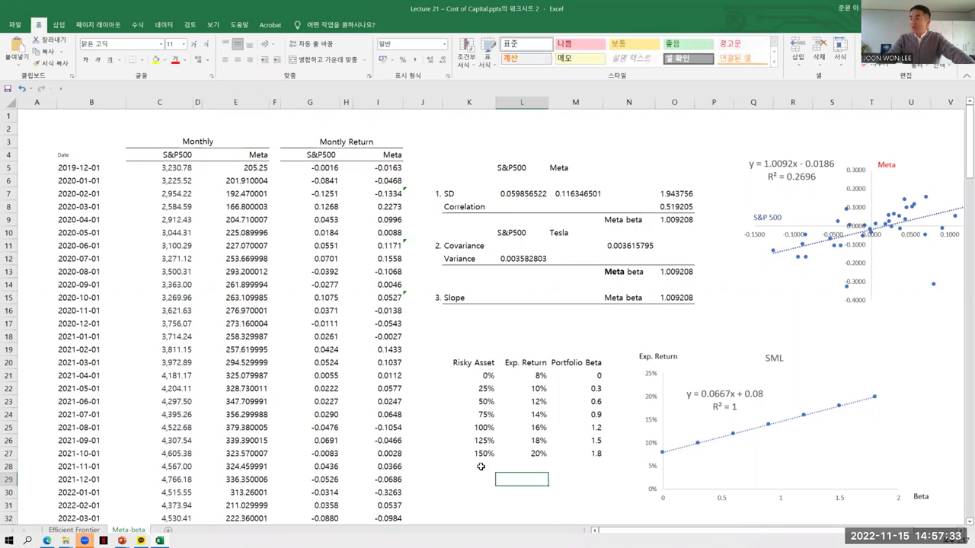
Highlight the Risky Asset weights in K21:K27
left_click(481, 466)
left_click_drag(481, 376, 482, 457)
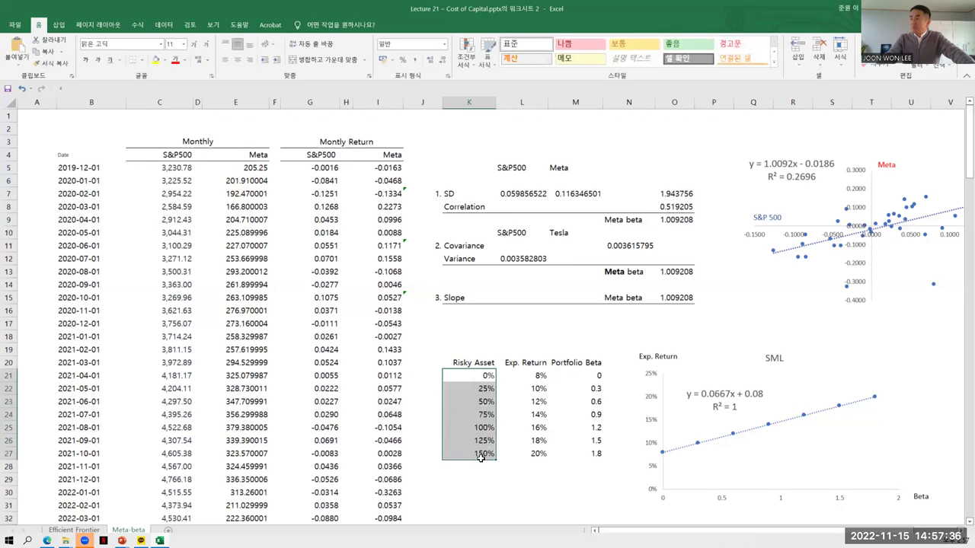
left_click(483, 376)
left_click_drag(482, 375, 483, 453)
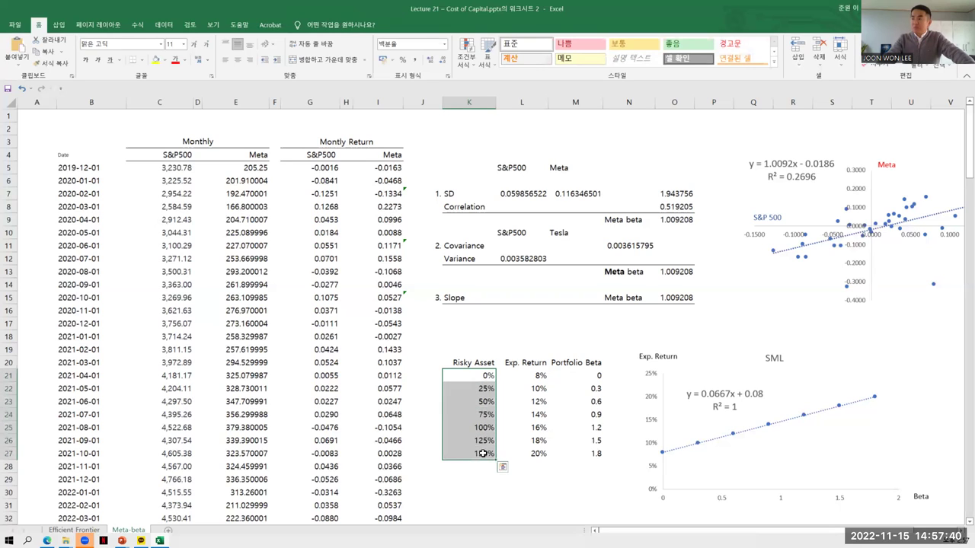
Point out the 0%, 150% and 100% Risky Asset weights, clearing the stray copy filled into K28
left_click(481, 376)
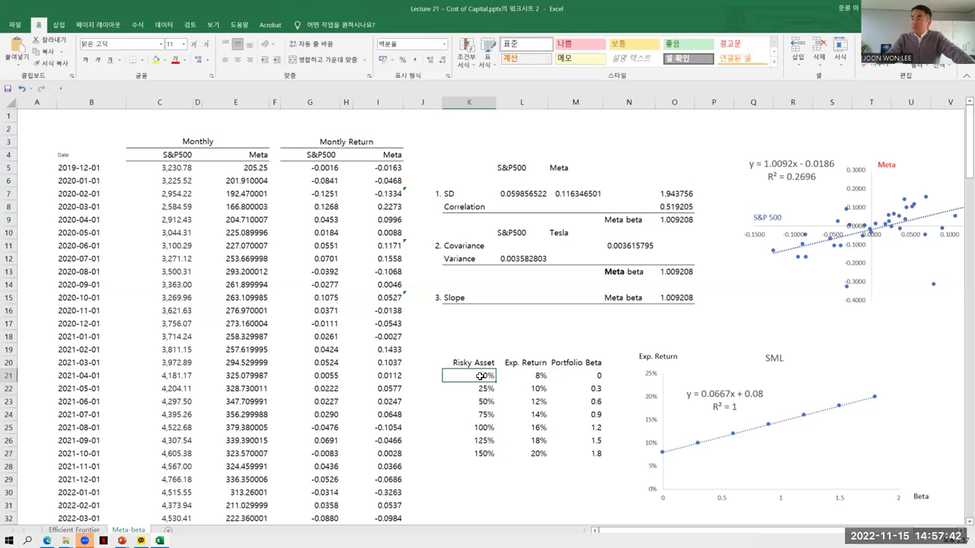
left_click(485, 456)
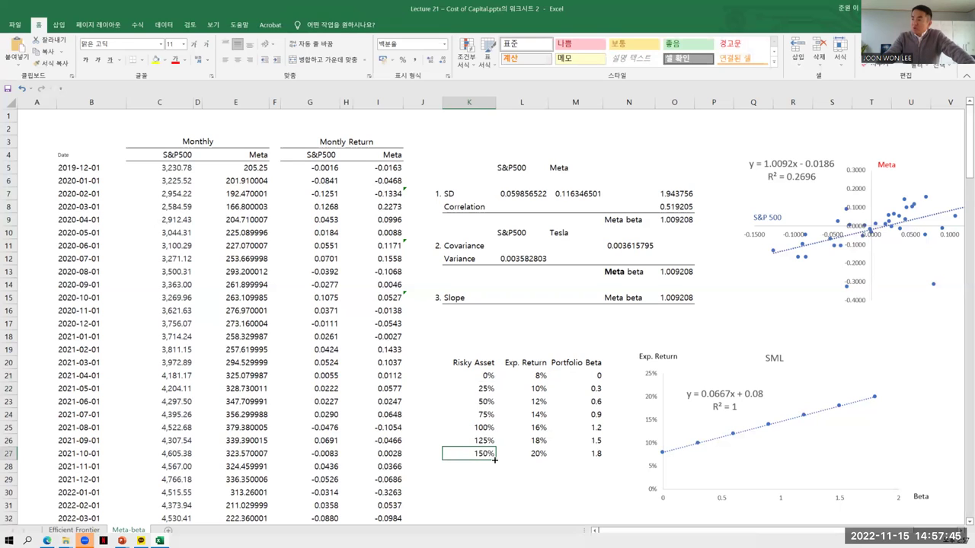
left_click_drag(495, 467, 485, 475)
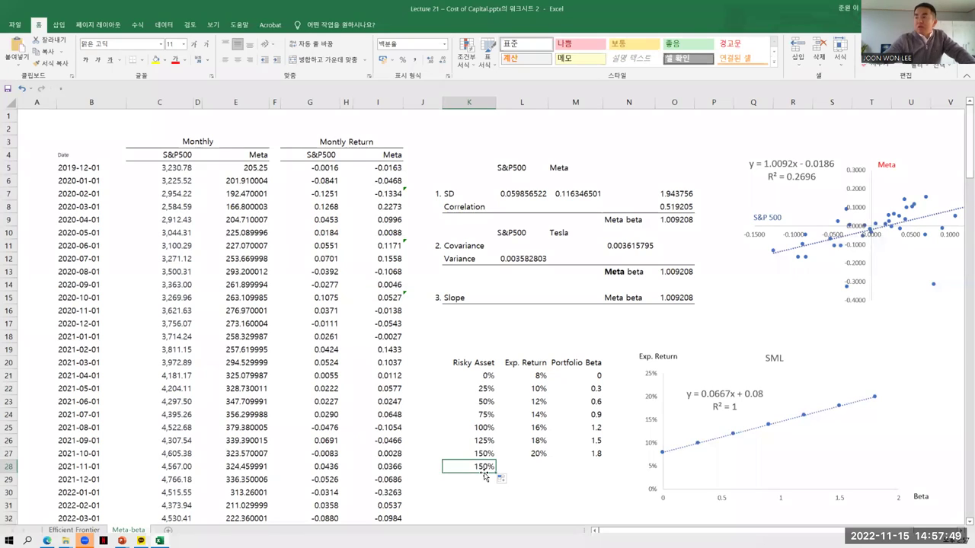
key("Delete")
left_click(490, 429)
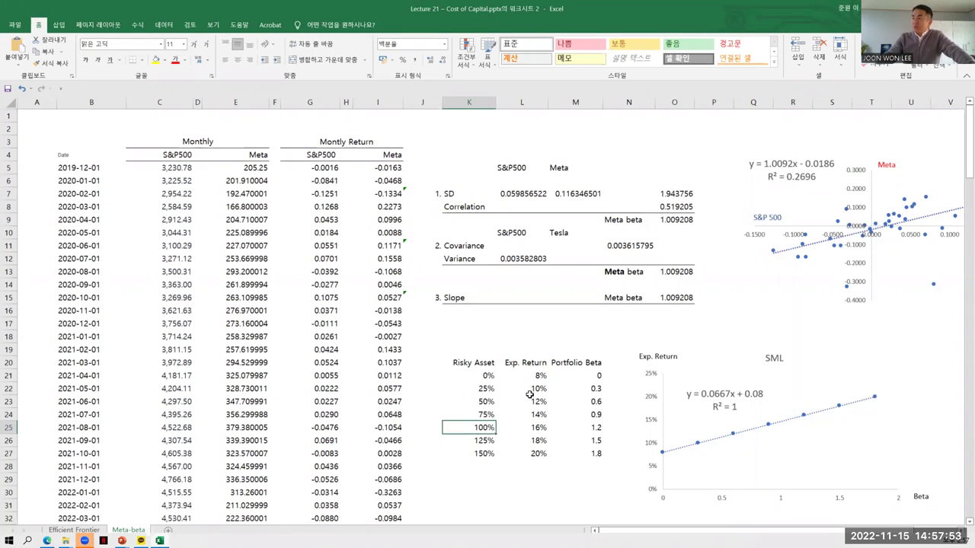
Highlight the expected returns in L21:L27, followed by the 0% risky asset row in K21:M21
left_click_drag(529, 376, 531, 456)
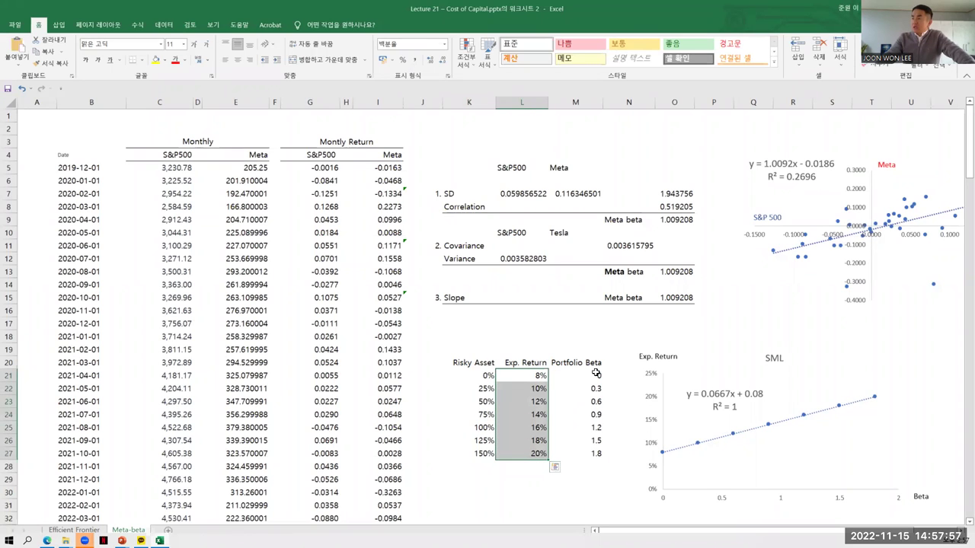
mouse_move(594, 372)
left_mouse_down()
mouse_move(594, 414)
mouse_move(593, 367)
mouse_move(592, 375)
left_mouse_up()
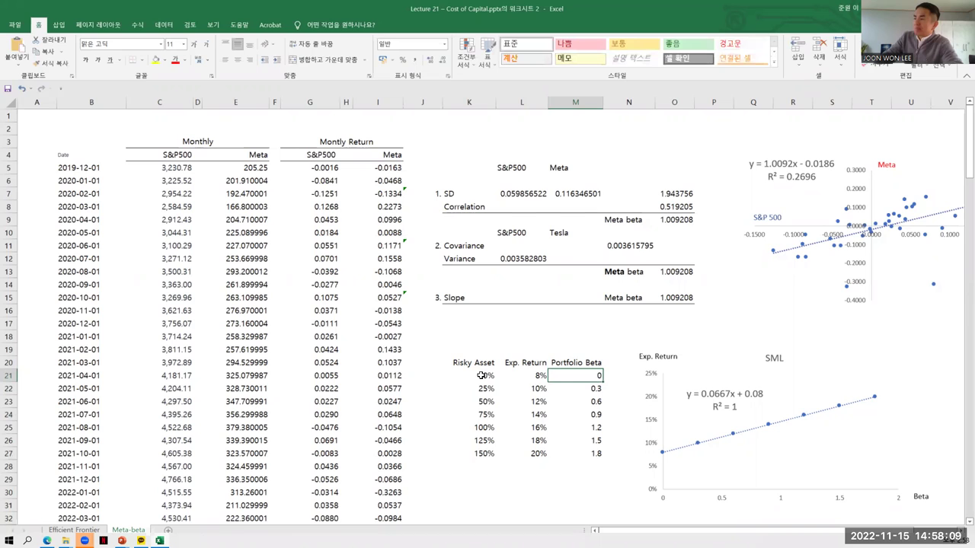
left_click_drag(595, 375, 469, 376)
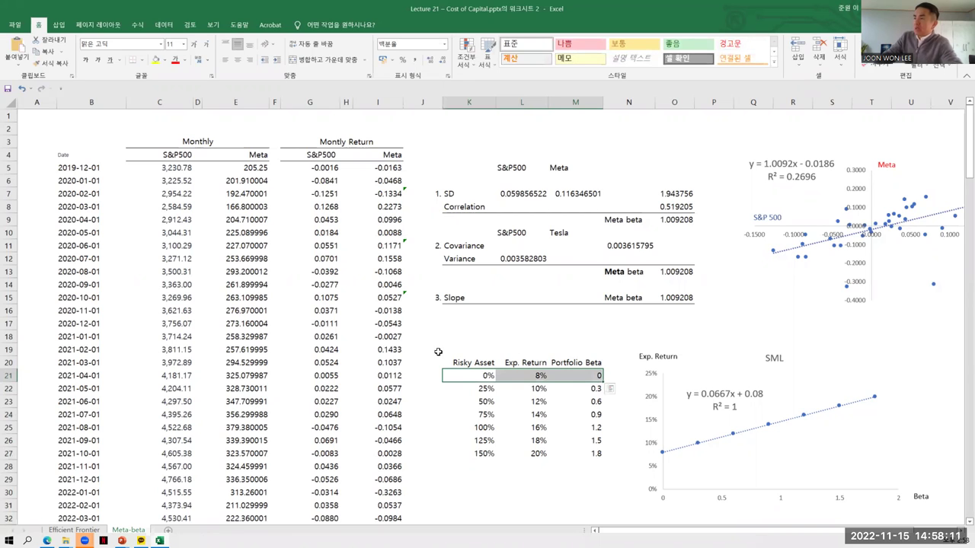
left_click(470, 323)
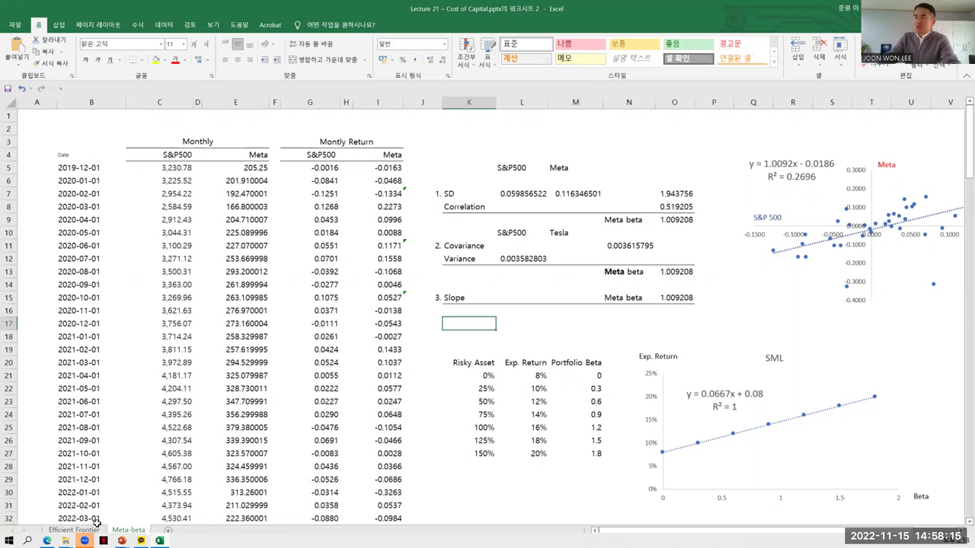
Switch to the Lecture 21 presentation in PowerPoint and show slide 7 on systematic and unsystematic risk
left_click(122, 540)
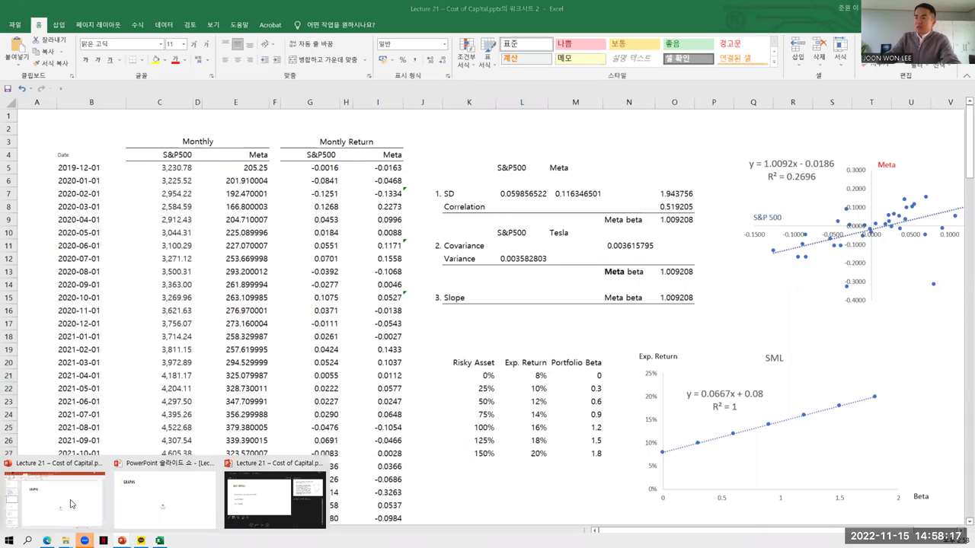
left_click(71, 504)
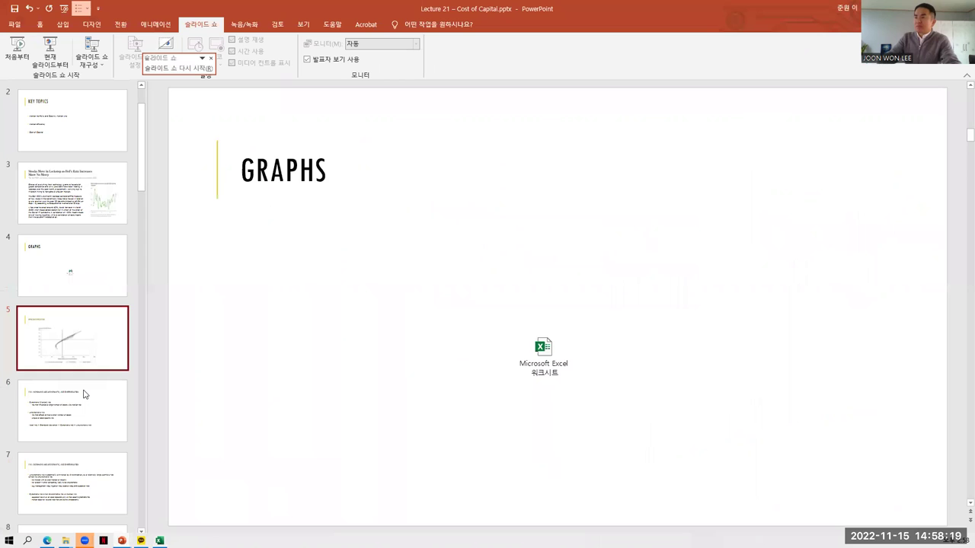
left_click(84, 393)
left_click(78, 466)
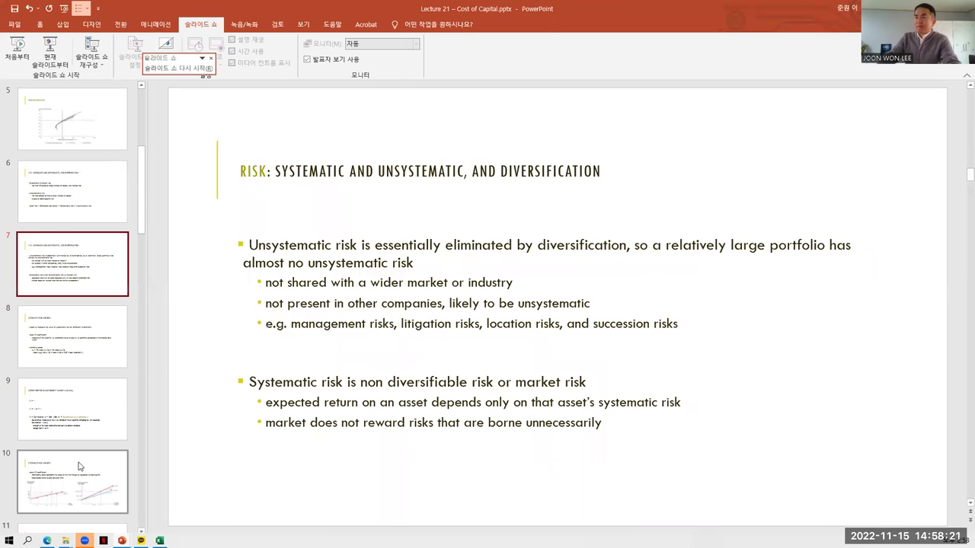
scroll(78, 466, "down", 3)
scroll(87, 279, "up", 1)
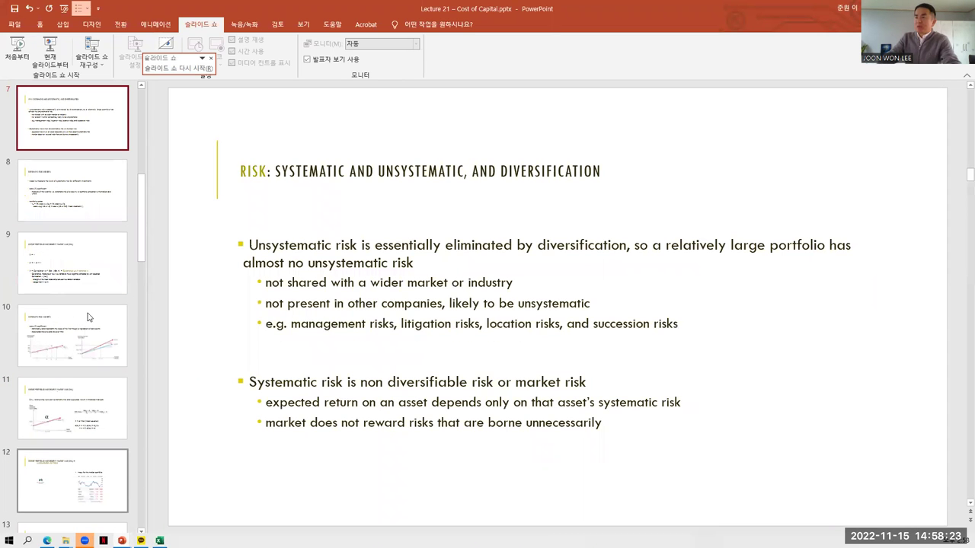
Show the Systematic Risk and Beta graphs on slide 10, and return to the portfolio betas on slide 8
key("Down")
key("Down")
key("Down")
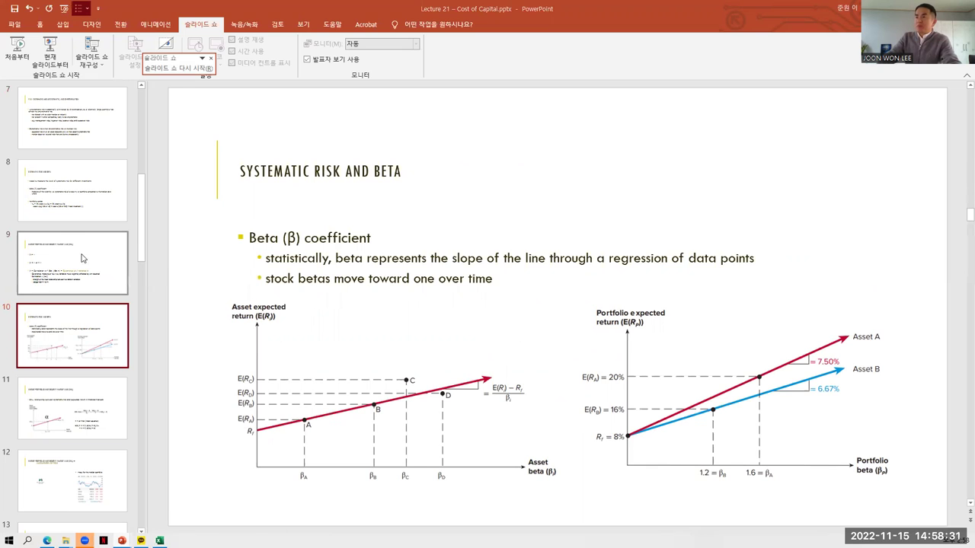
left_click(83, 206)
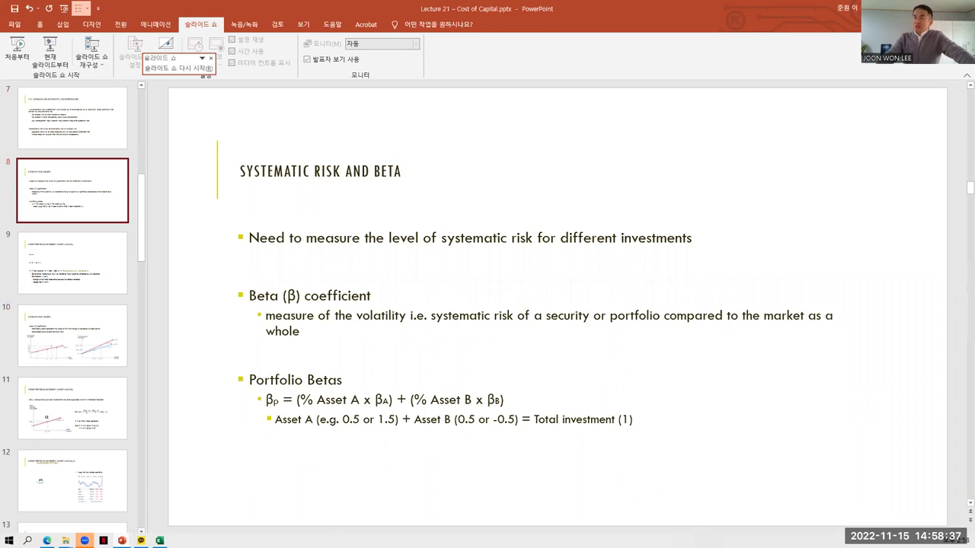
Switch back to the Excel workbook and point out the trendline equation of the Meta and S&P 500 scatter chart
key("alt+Tab")
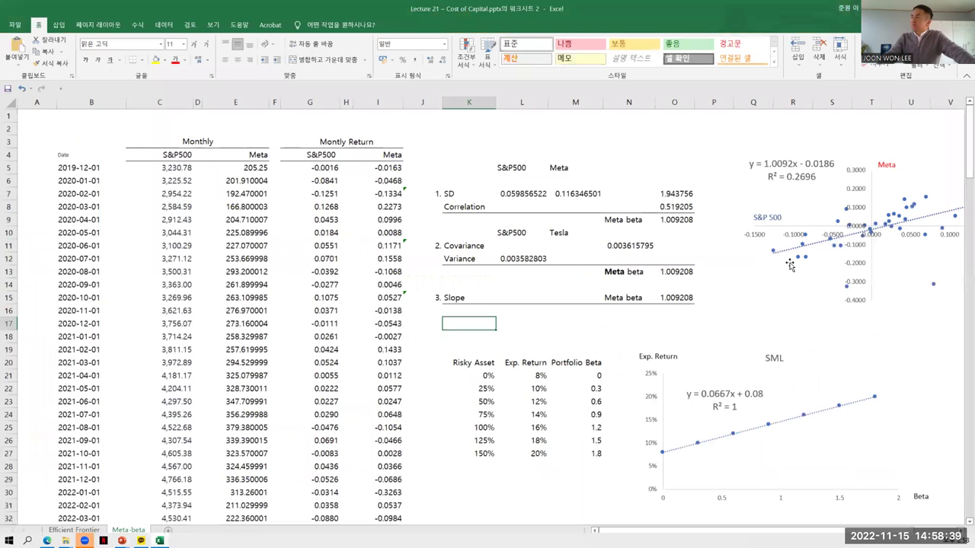
left_click(725, 332)
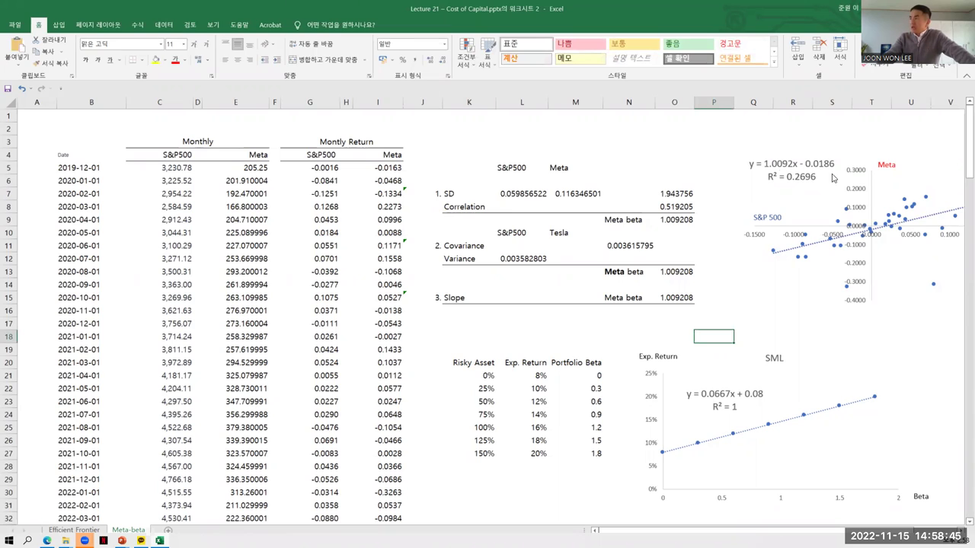
left_click(788, 166)
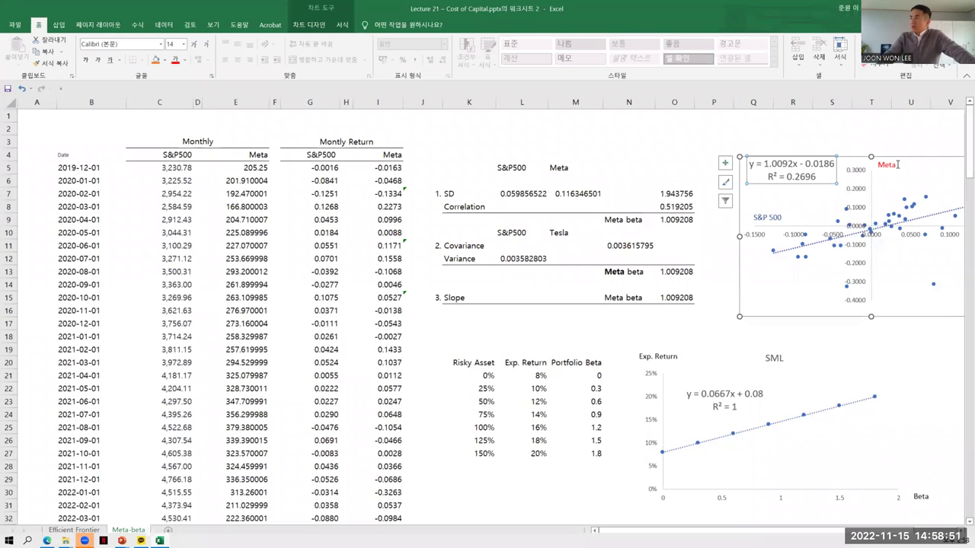
left_click(770, 142)
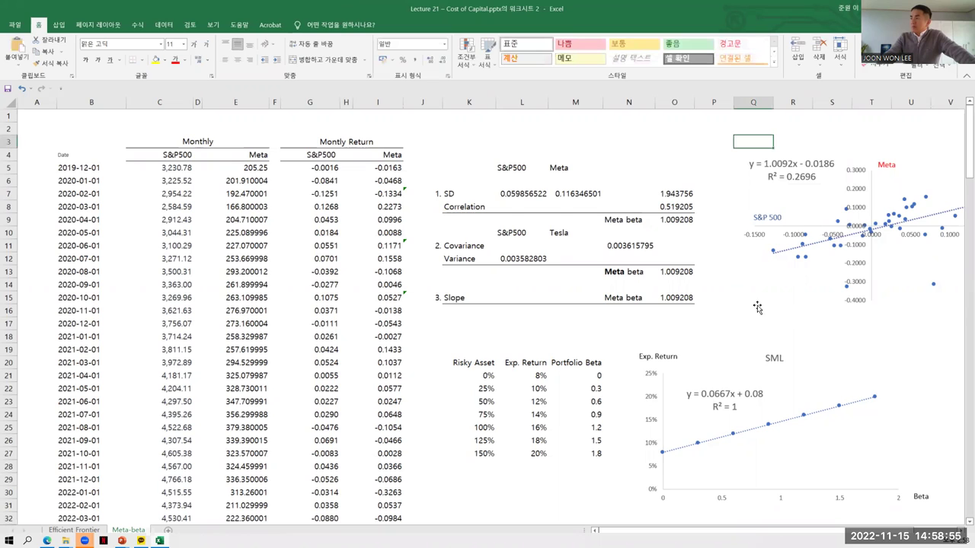
left_click(724, 305)
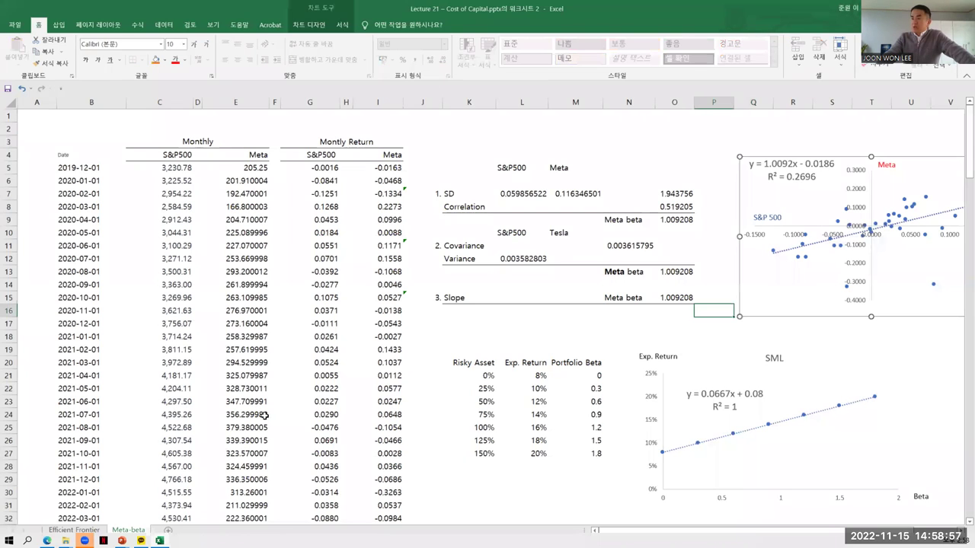
left_click(713, 310)
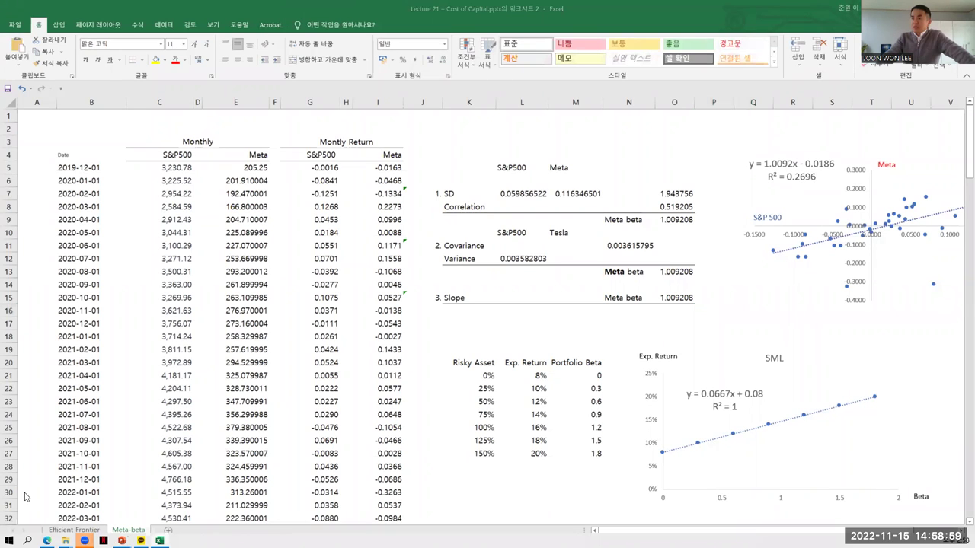
Switch to the PowerPoint presentation to show the portfolio betas on slide 8, and return to the Excel workbook
left_click(274, 499)
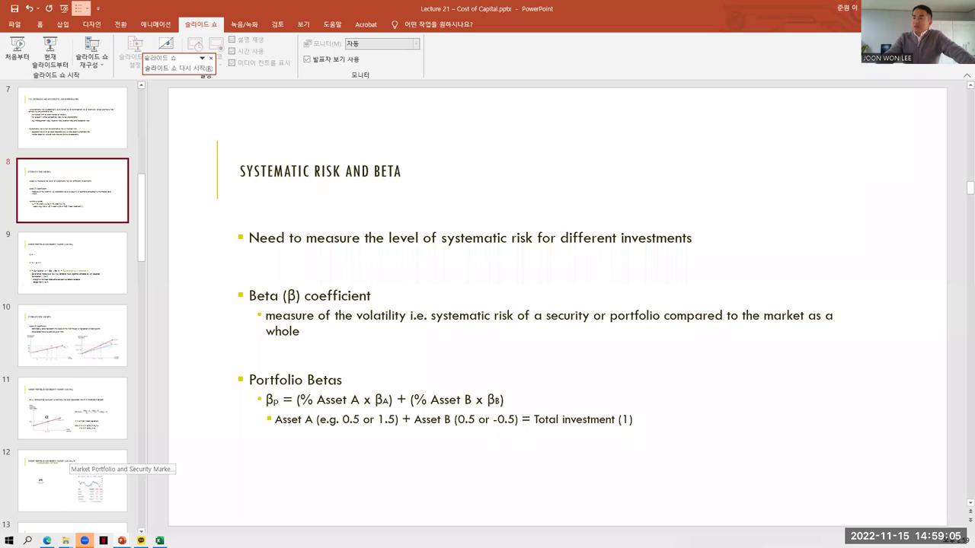
mouse_move(141, 541)
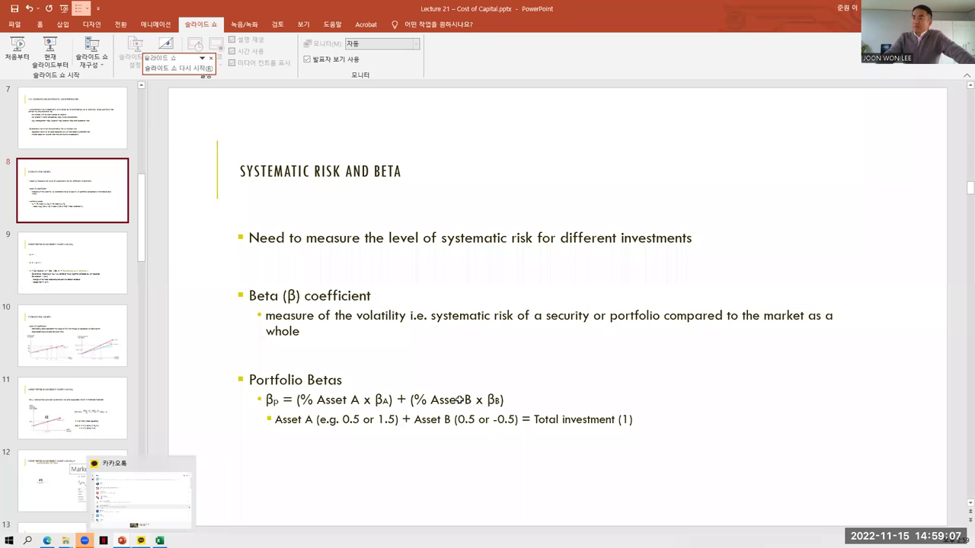
key("alt+Tab")
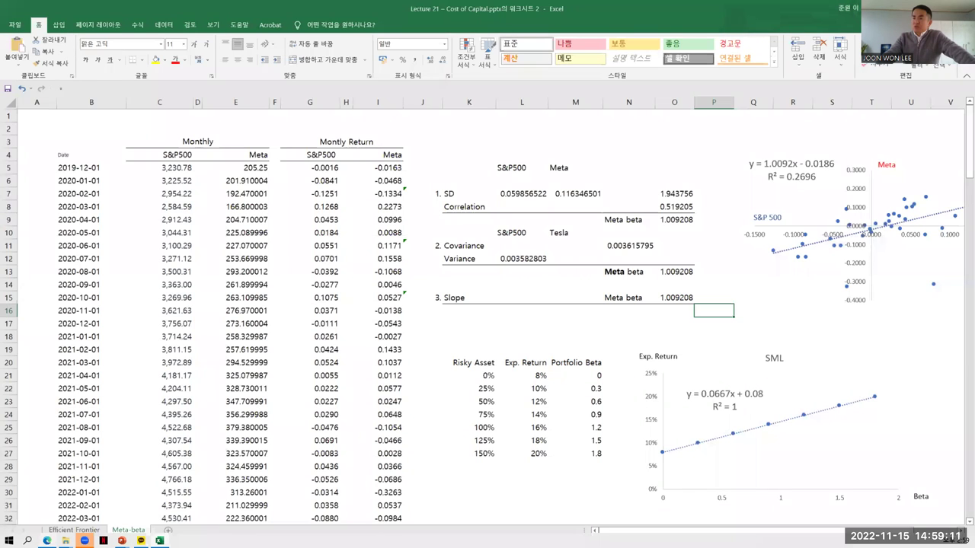
mouse_move(47, 541)
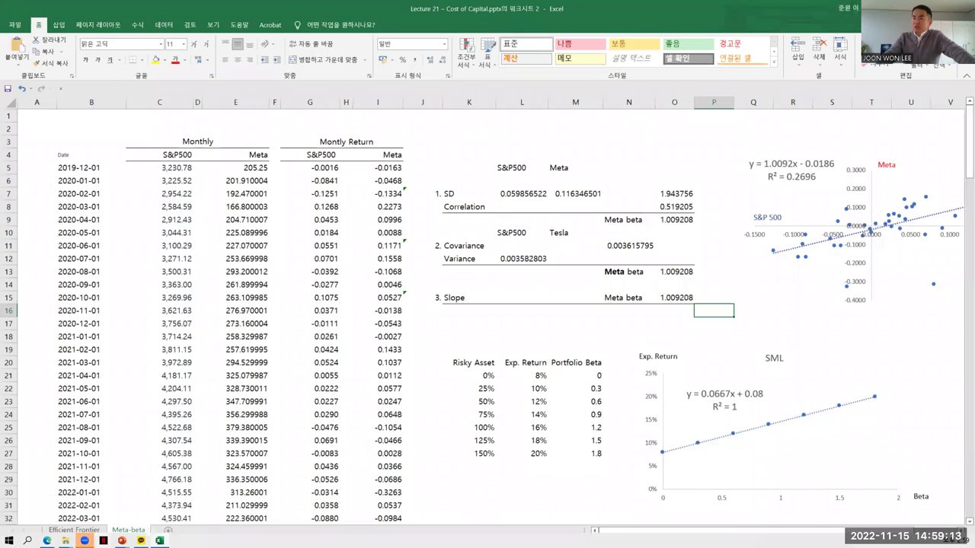
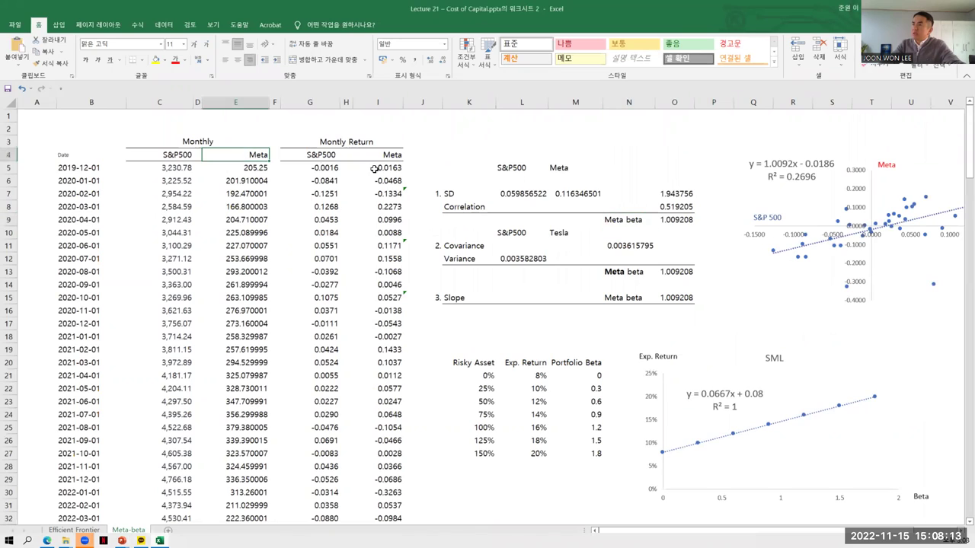
Inspect the Meta beta formula =O7*O8 in O9, leaving it without changes and keeping the cell selected
left_click(674, 220)
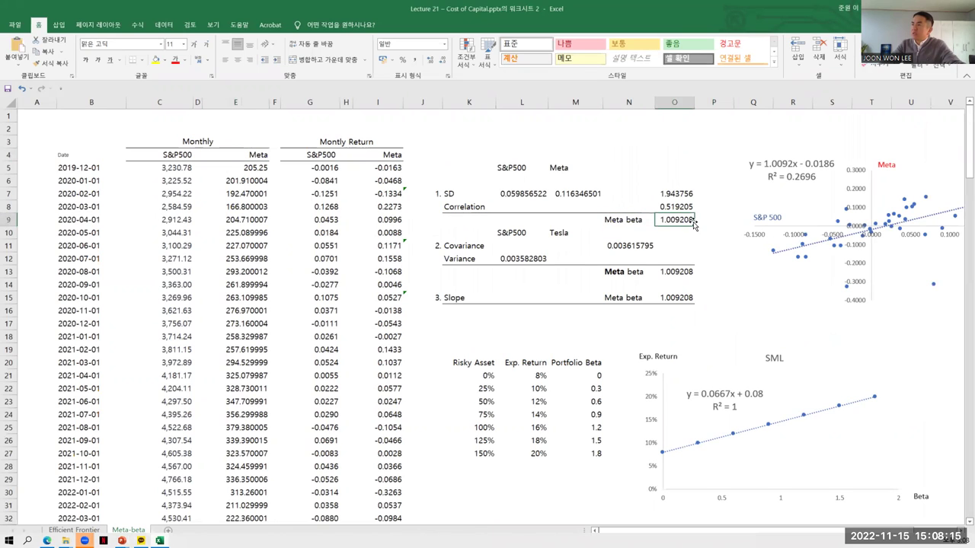
double_click(676, 220)
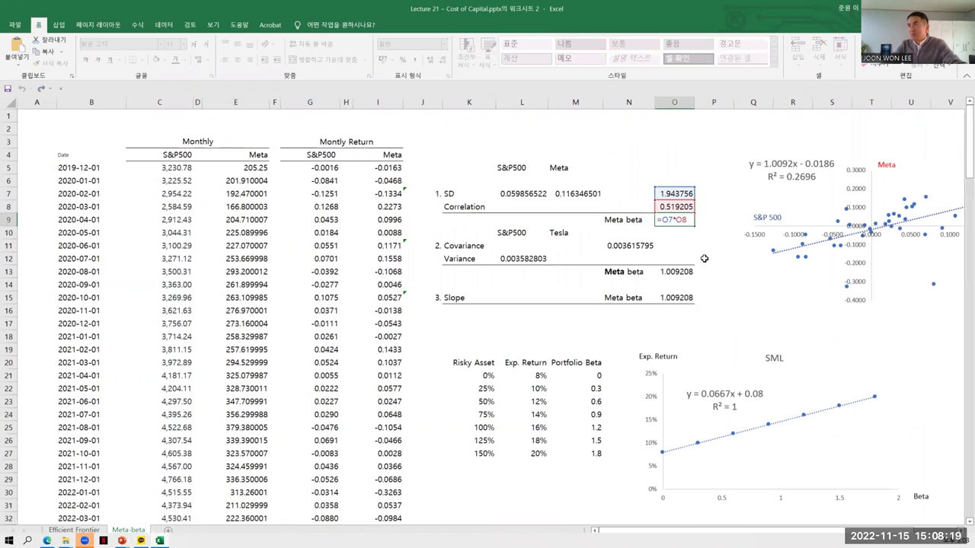
left_click(716, 247)
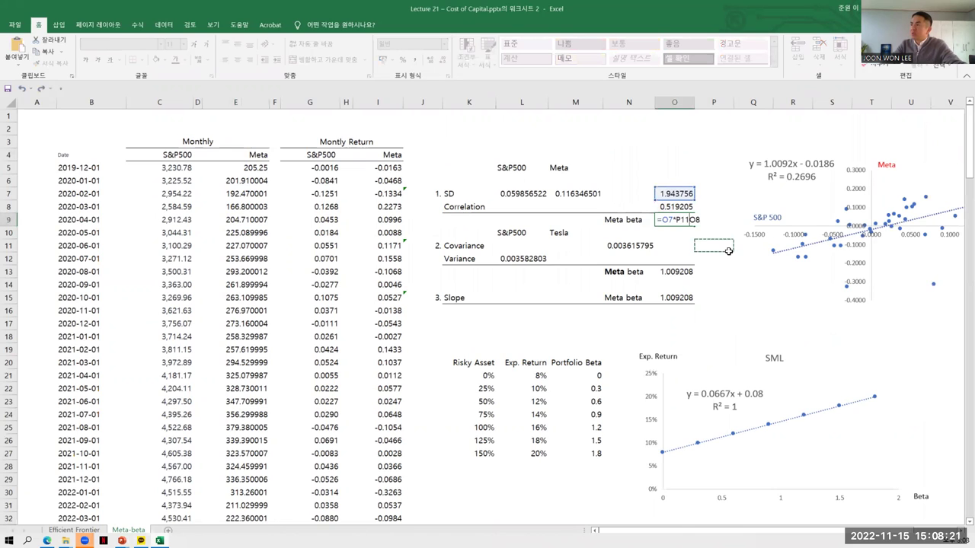
key("Escape")
left_click(635, 221)
left_click(670, 224)
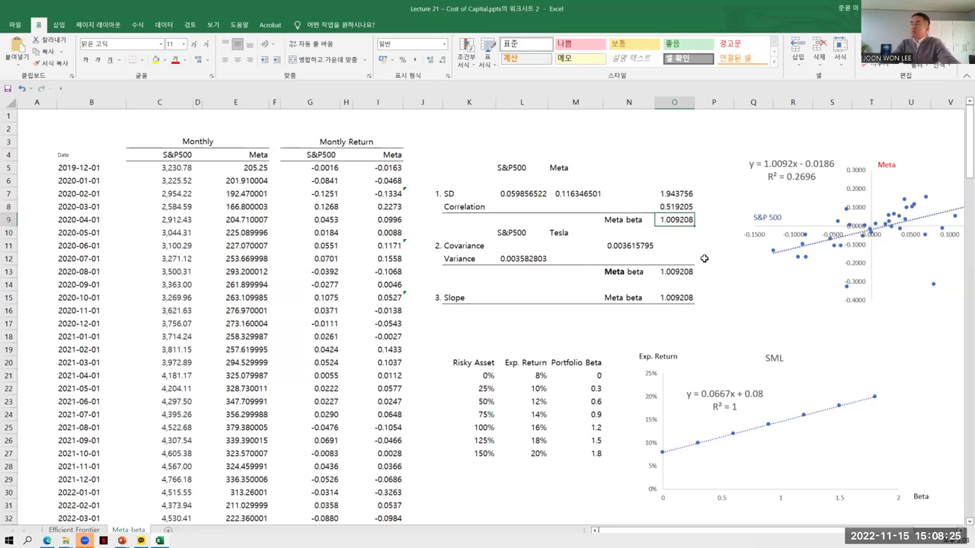
Highlight the first rows of the S&P500 and Meta monthly price and return columns, and point out the Correlation label
mouse_move(176, 156)
left_mouse_down()
mouse_move(173, 196)
mouse_move(179, 155)
left_mouse_up()
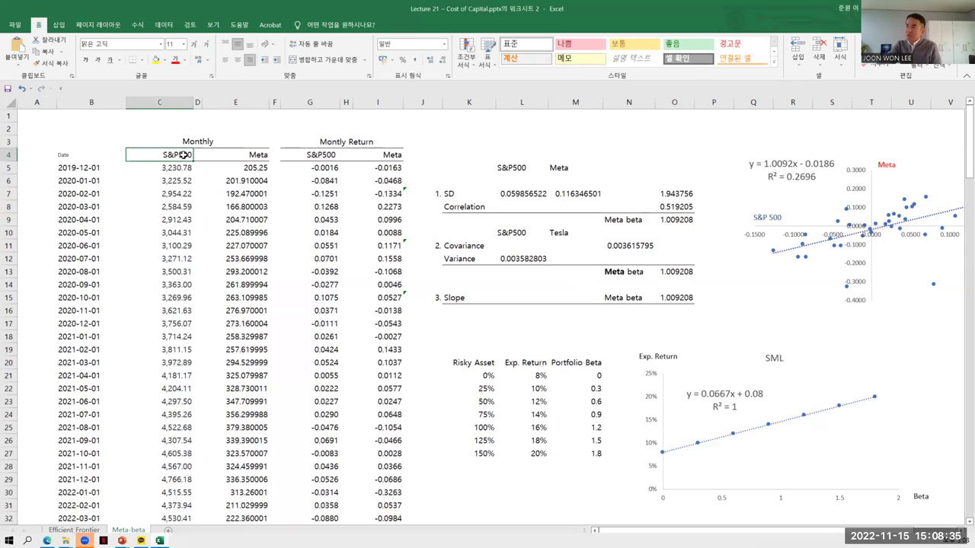
mouse_move(185, 154)
left_mouse_down()
mouse_move(164, 447)
mouse_move(165, 178)
mouse_move(176, 164)
mouse_move(178, 256)
mouse_move(178, 171)
left_mouse_up()
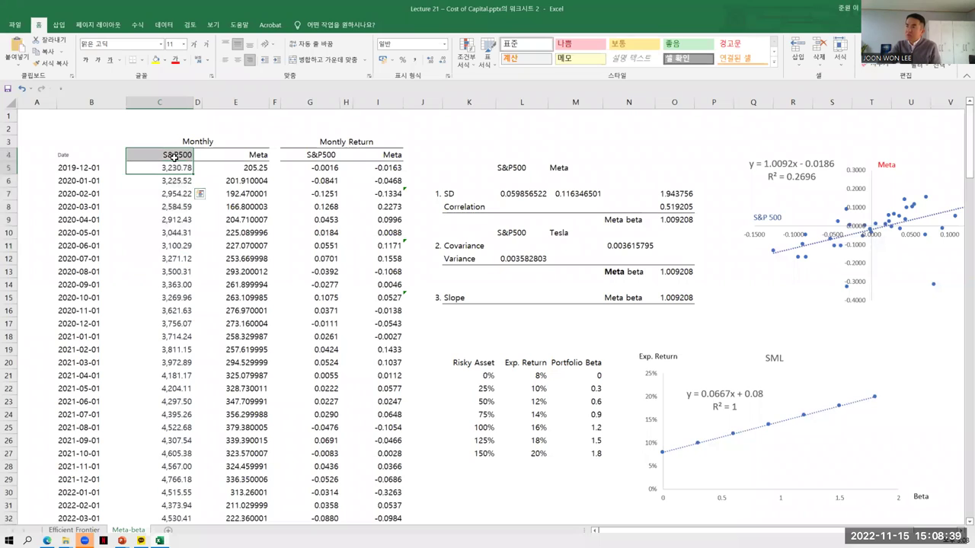
left_click_drag(258, 154, 259, 229)
left_click(258, 168)
left_click_drag(259, 167, 258, 225)
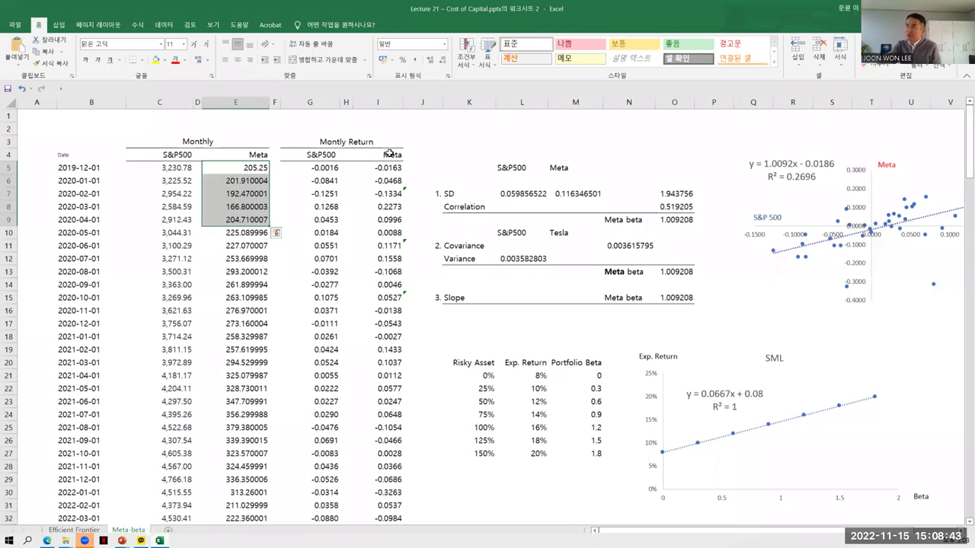
left_click_drag(391, 154, 390, 219)
left_click_drag(309, 155, 320, 232)
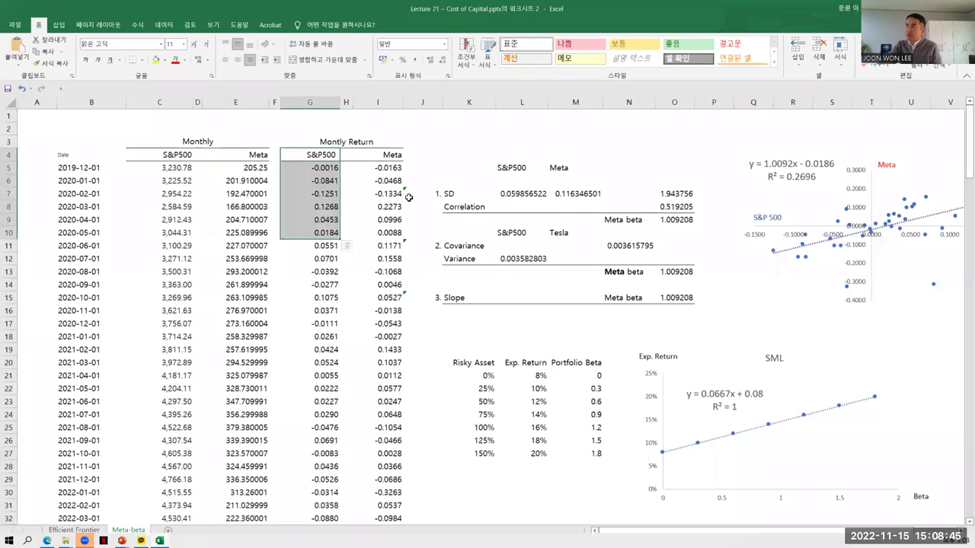
left_click(454, 206)
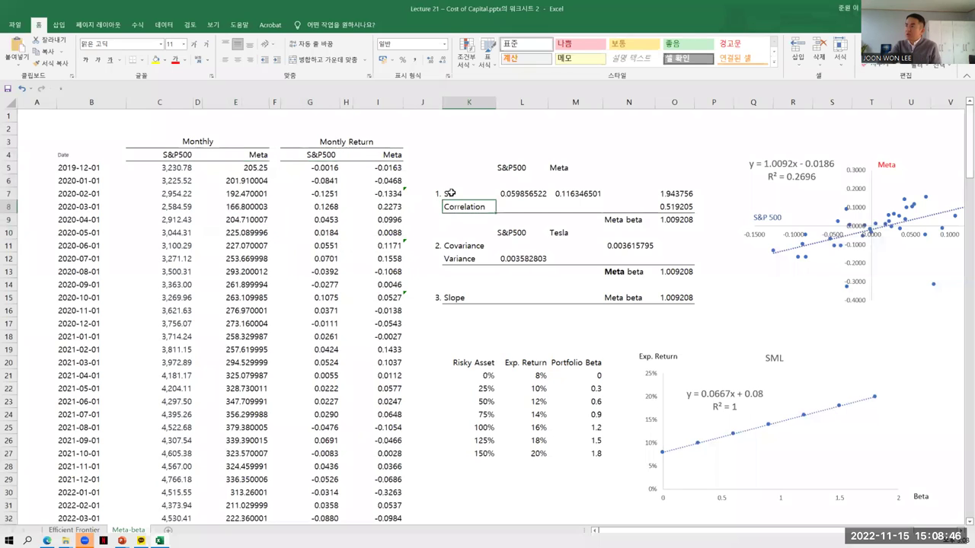
Point out the Meta beta in O9 together with the SD and Correlation labels and the S&P500 and Meta headings
left_click(686, 220)
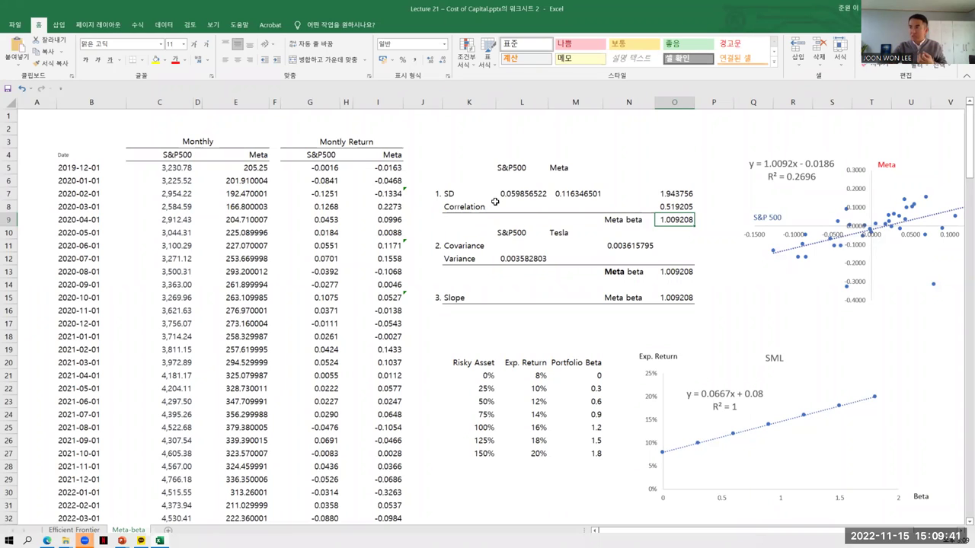
left_click(473, 193)
left_click(491, 212)
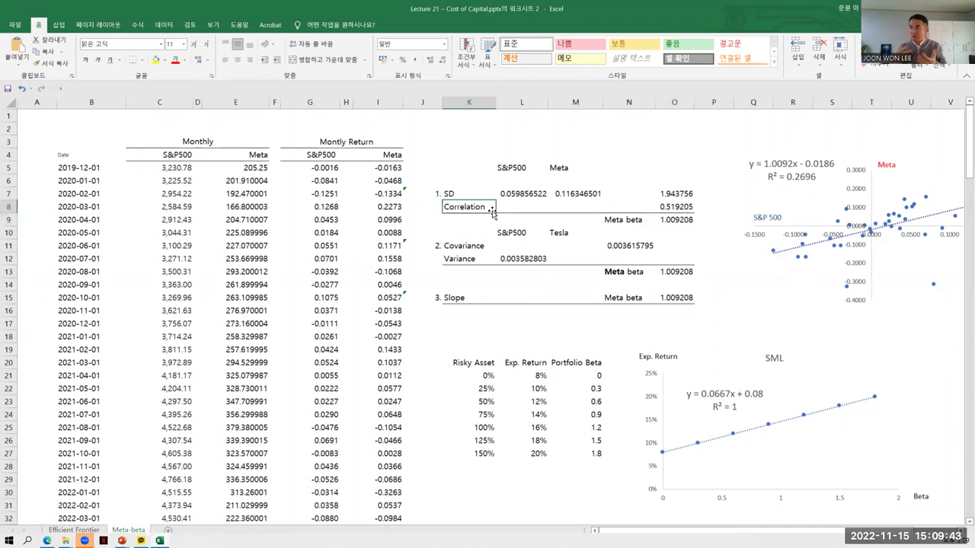
left_click(507, 167)
left_click(573, 167)
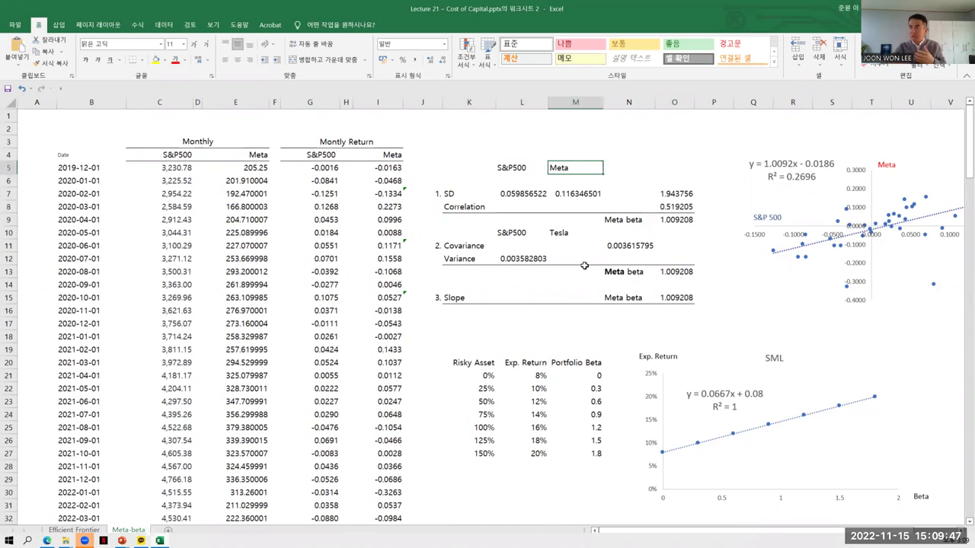
left_click(683, 221)
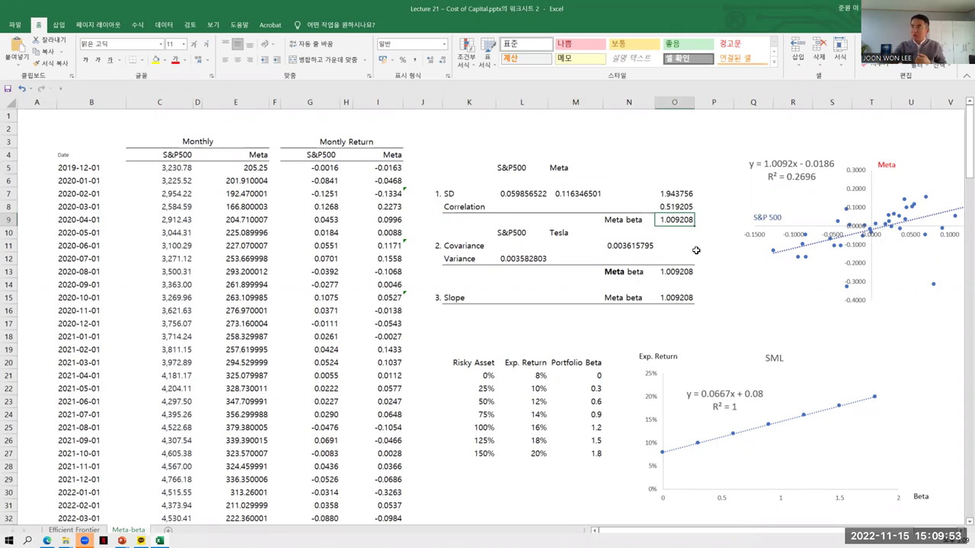
Inspect the standard deviation ratio formula =M7/L7 in O7 and the beta formula =O7*O8 in O9
double_click(683, 221)
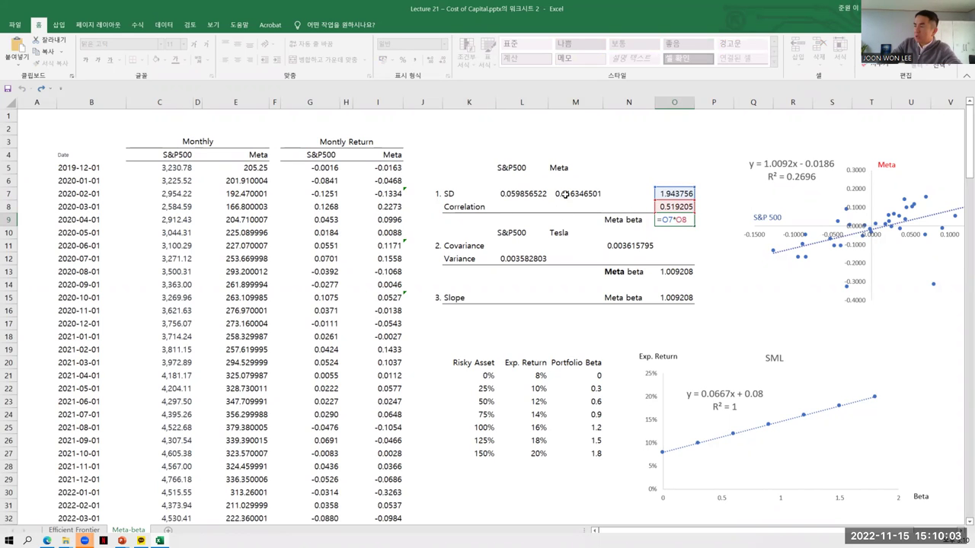
double_click(680, 194)
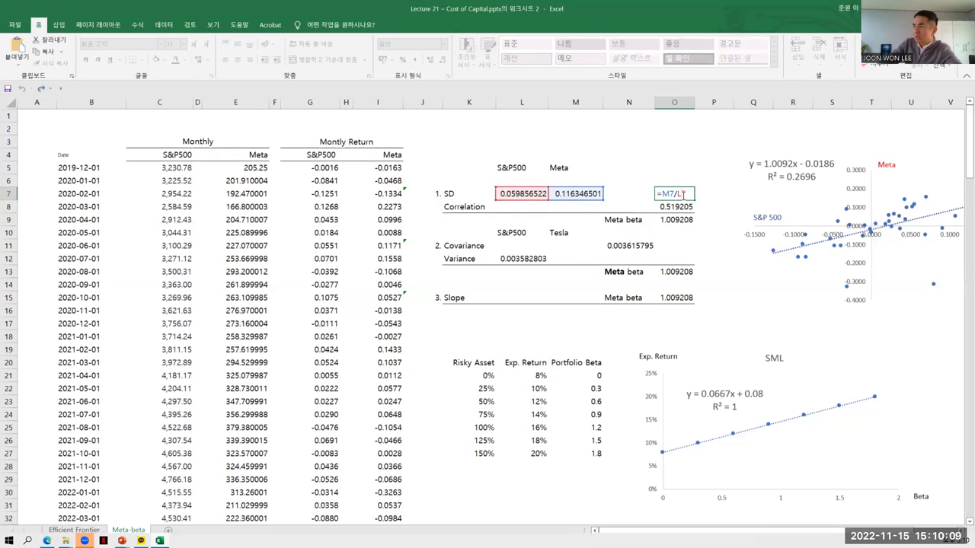
key("Return")
double_click(683, 219)
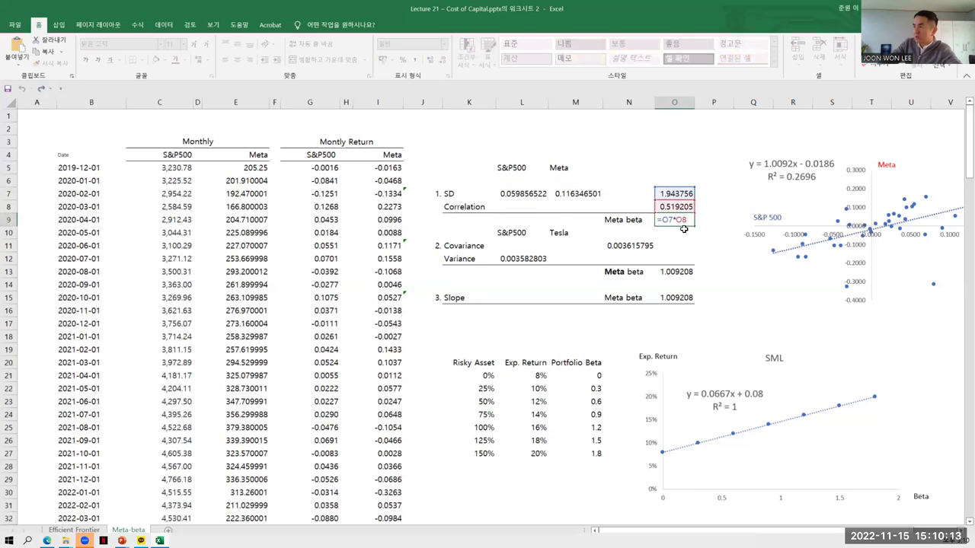
key("Return")
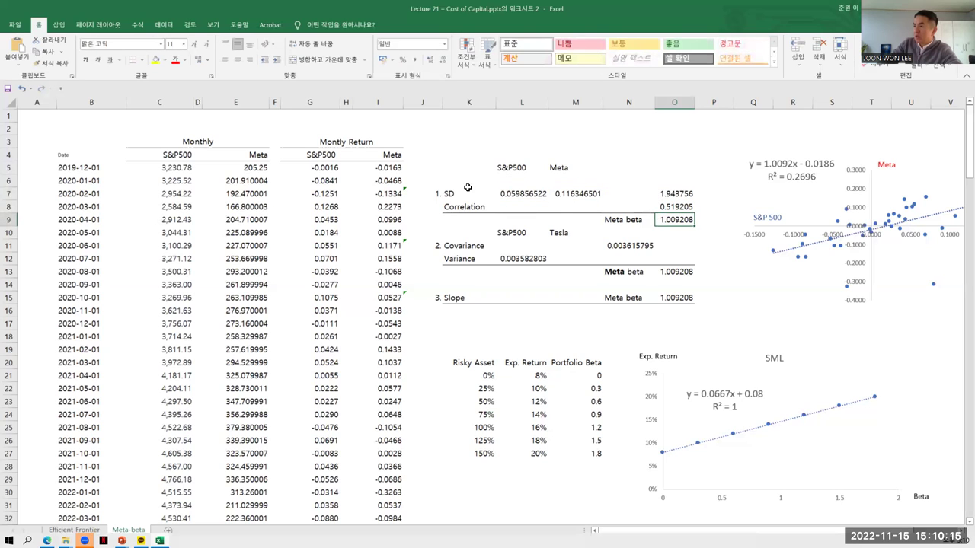
Point out the covariance and slope methods, and go back to the Meta beta of the SD and correlation method
left_click(449, 233)
left_click(454, 297)
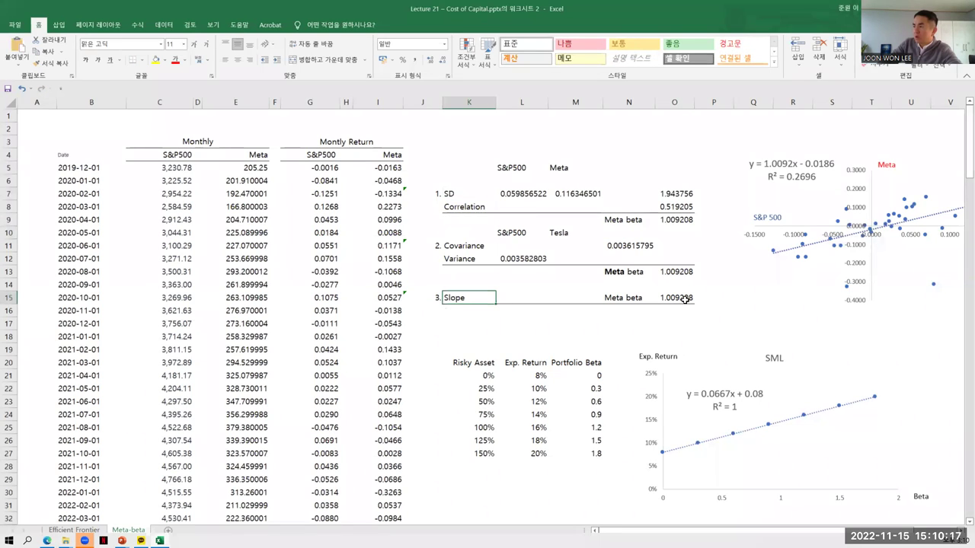
left_click(673, 219)
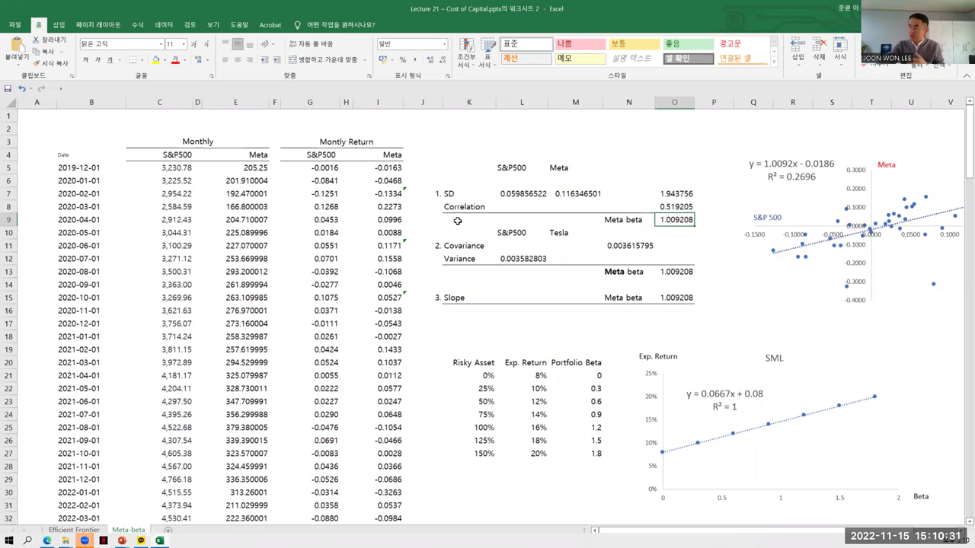
left_click(462, 197)
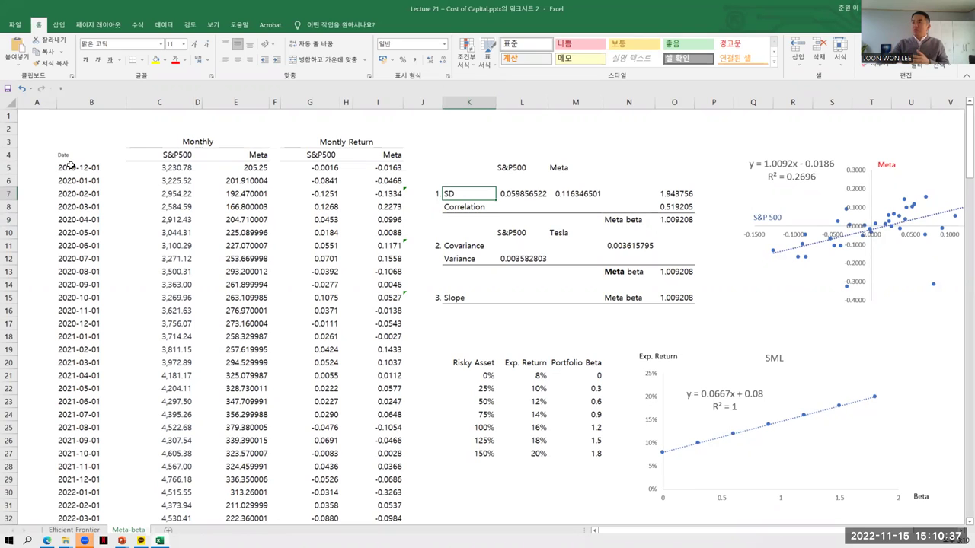
Highlight the monthly S&P500 prices in column C and the Meta prices in column E, ending with E5:E22
left_click(161, 169)
left_click_drag(164, 207, 160, 513)
scroll(162, 515, "up", 3)
left_click_drag(240, 171, 217, 503)
scroll(217, 503, "up", 1)
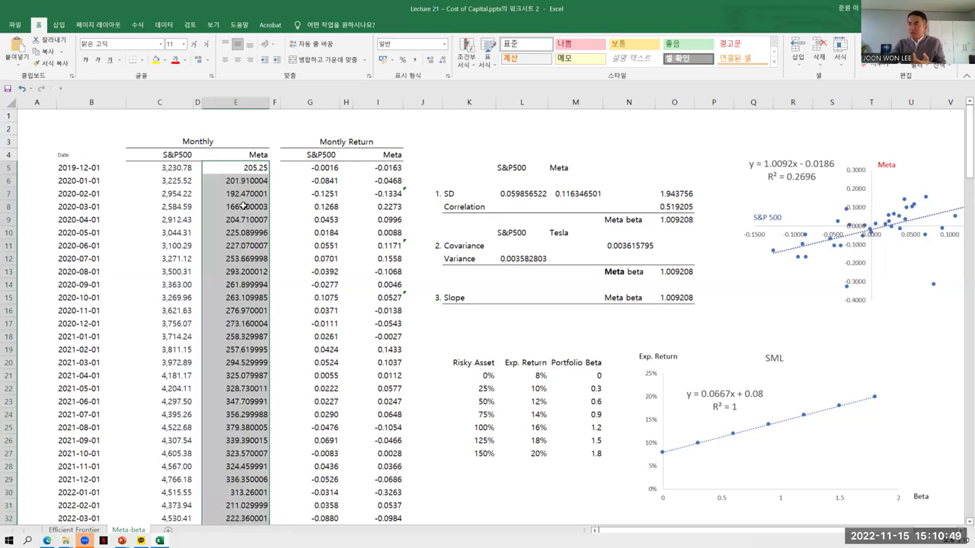
left_click(249, 172)
left_click_drag(249, 172, 246, 385)
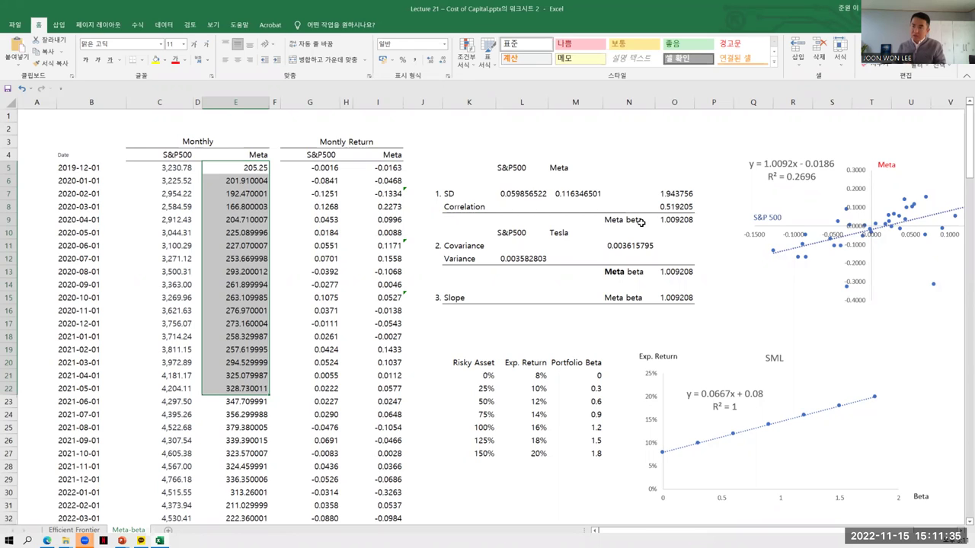
Point out the Meta beta in O9, and move the selection to the empty cell A1
left_click(692, 218)
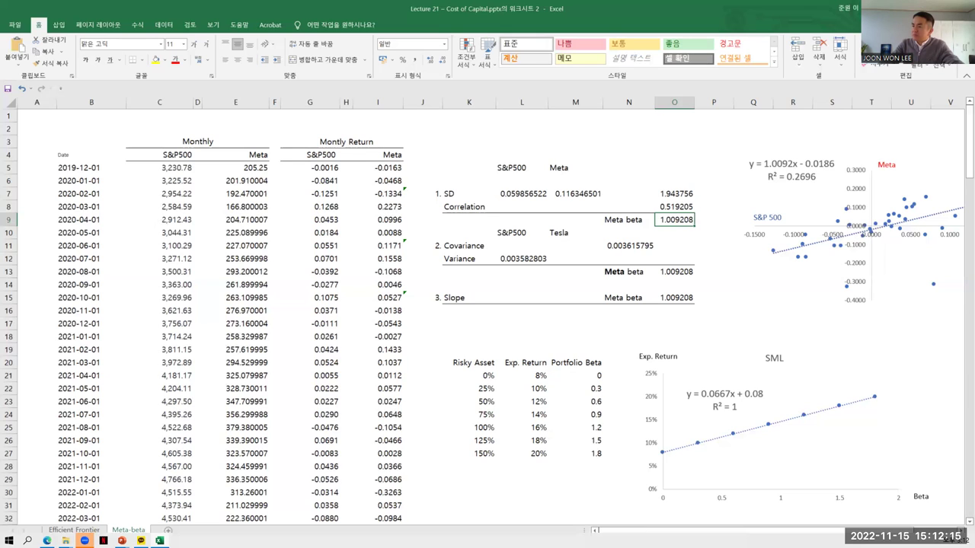
mouse_move(159, 540)
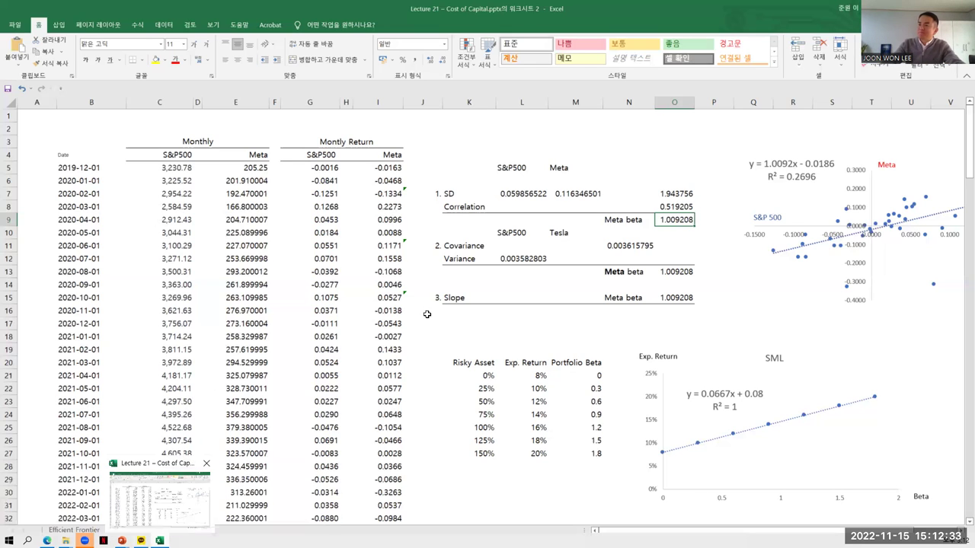
left_click(37, 119)
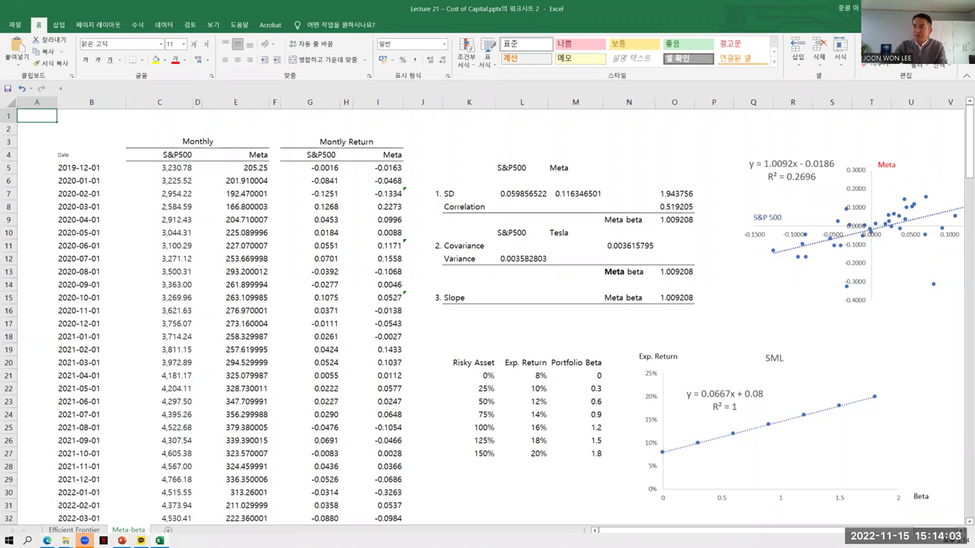
Switch to the PowerPoint presentation, go back to the Key Topics slide and point out the Market Efficiency topic
mouse_move(122, 540)
left_click(61, 506)
scroll(152, 313, "up", 3)
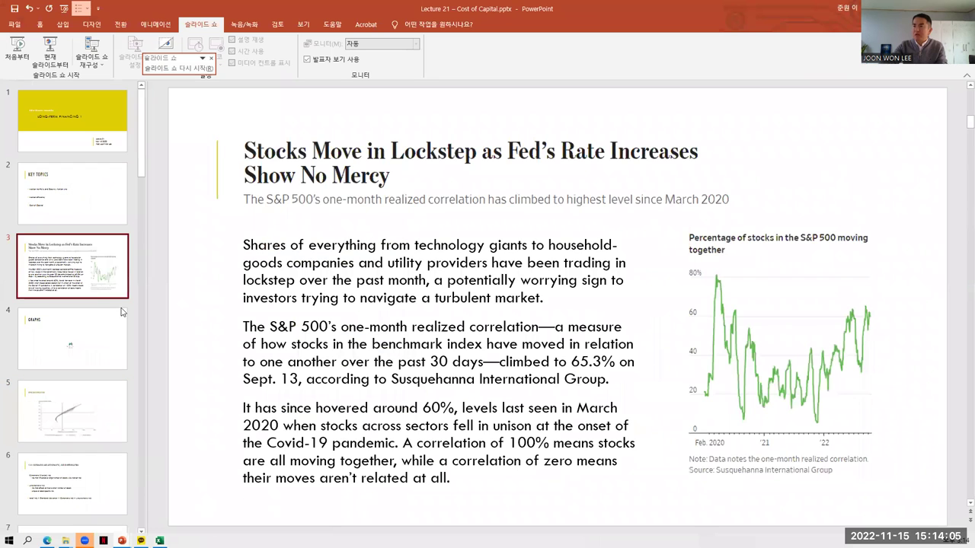
scroll(160, 299, "up", 1)
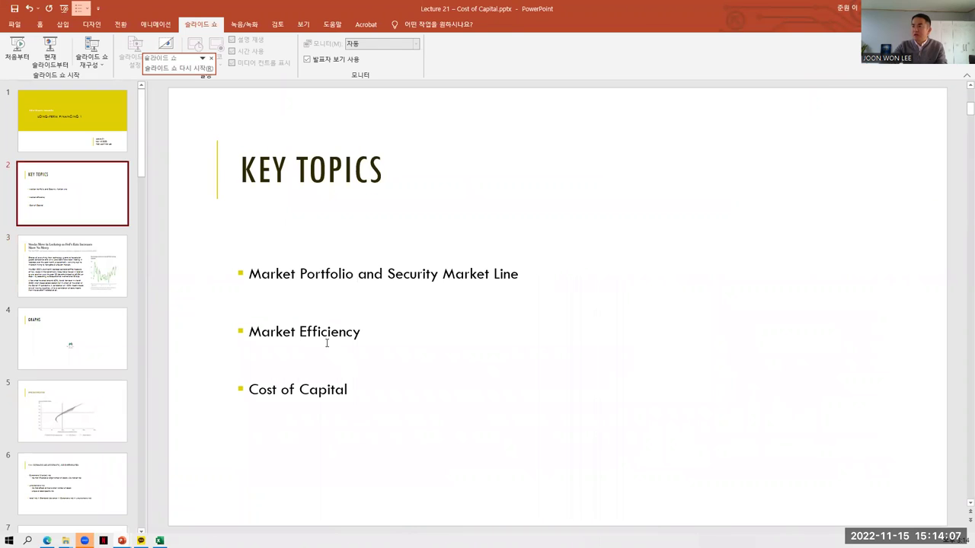
left_click(322, 333)
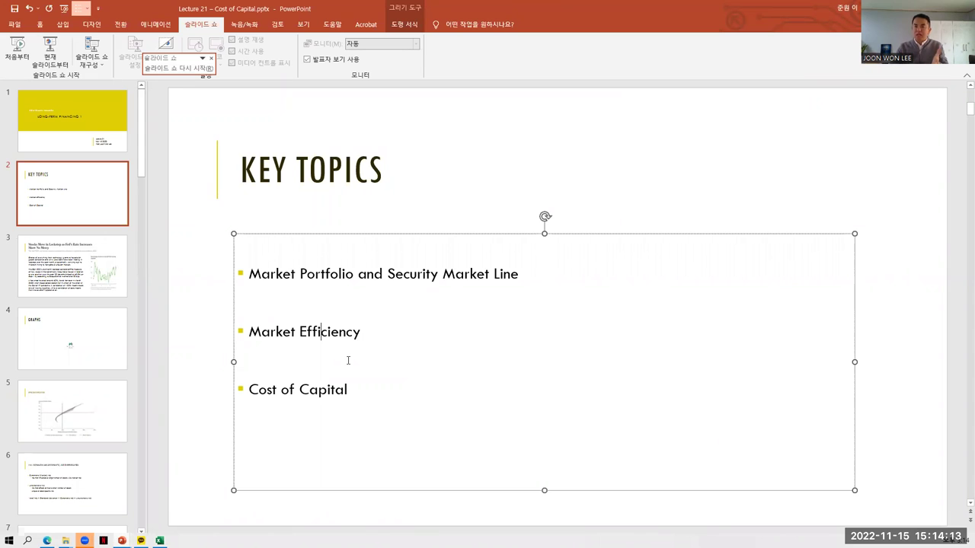
Leave the Key Topics text box and advance to the Efficient Frontier slide
left_click(239, 382)
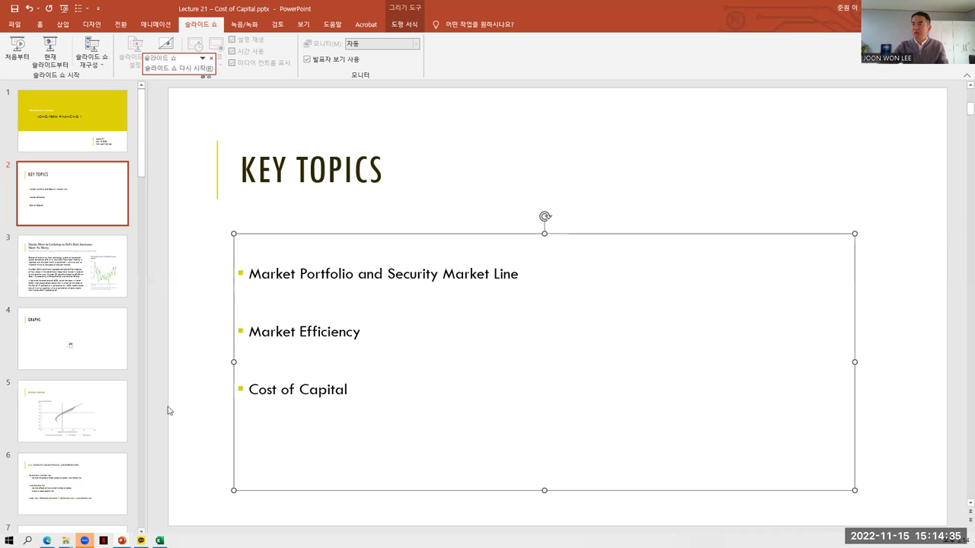
left_click(212, 421)
scroll(212, 442, "down", 4)
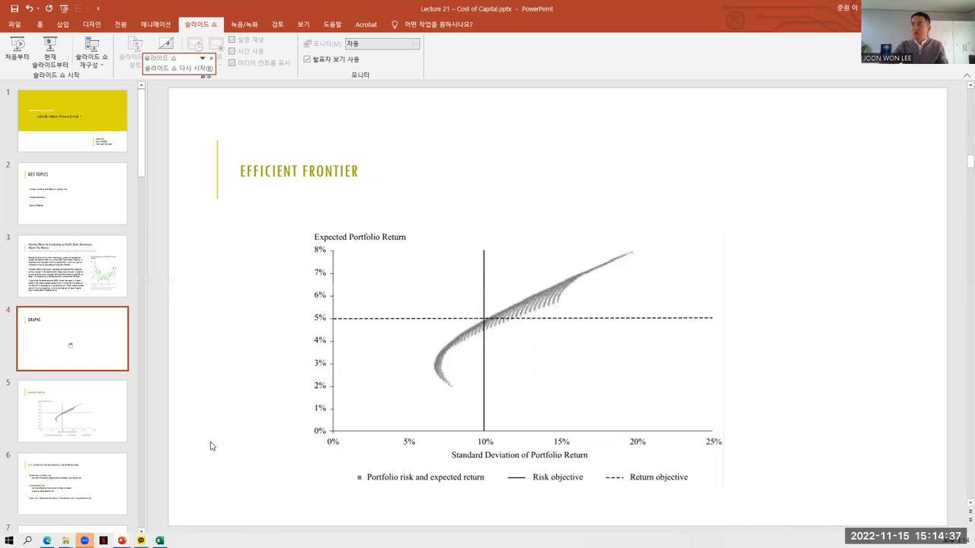
Go to the Systematic Risk and Beta slide with the asset and portfolio beta graphs
scroll(212, 447, "down", 5)
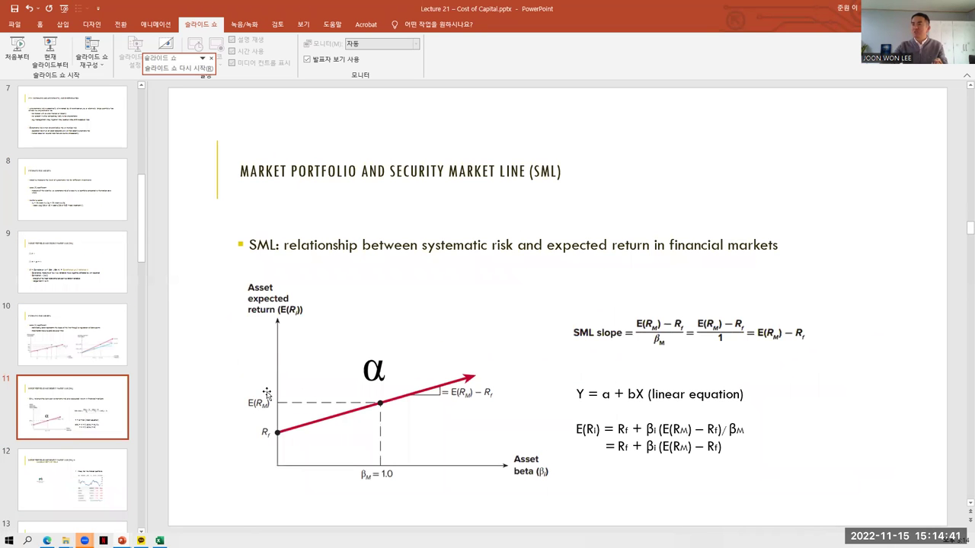
left_click(97, 350)
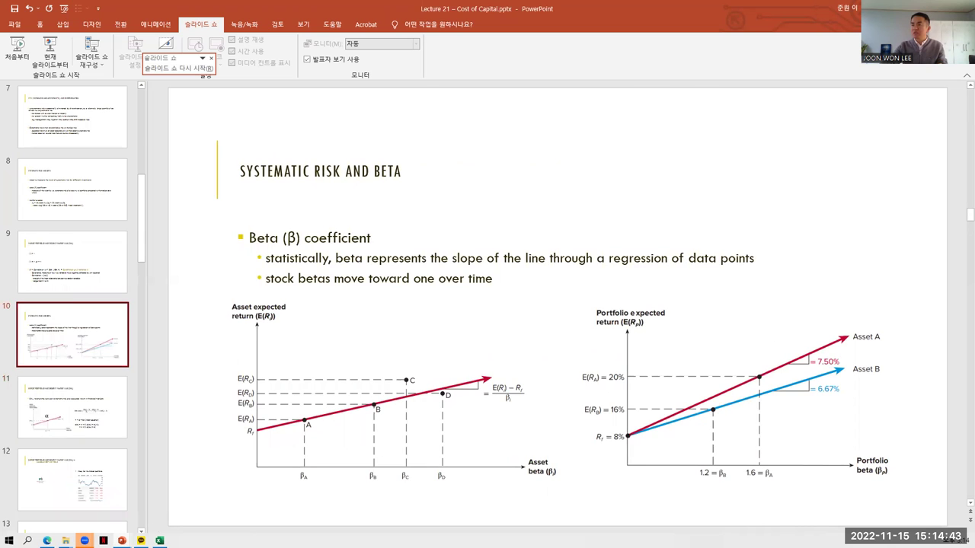
Switch to the Excel workbook, highlight the Meta monthly returns in I5:I19, and move the selection to the empty cell O14
key("alt+Tab")
left_click_drag(385, 180, 389, 349)
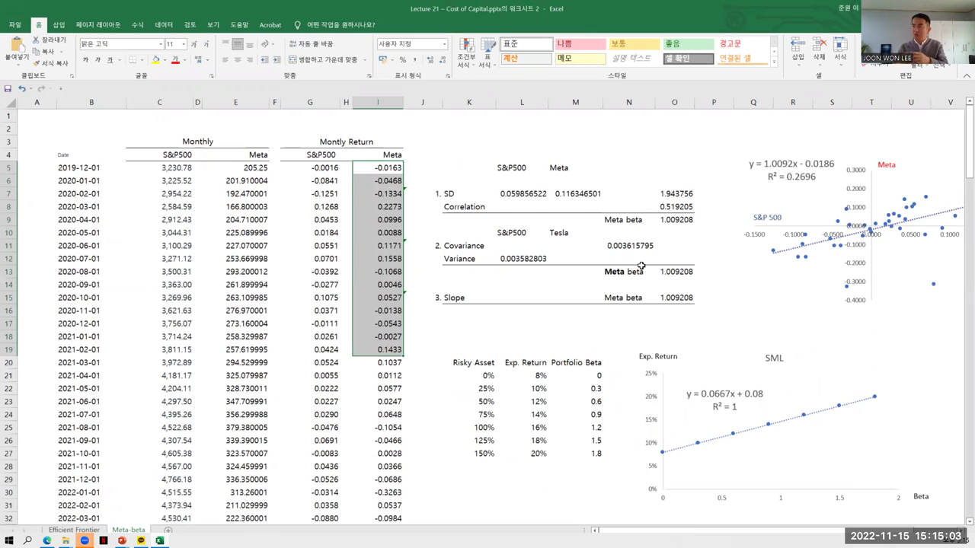
left_click(657, 286)
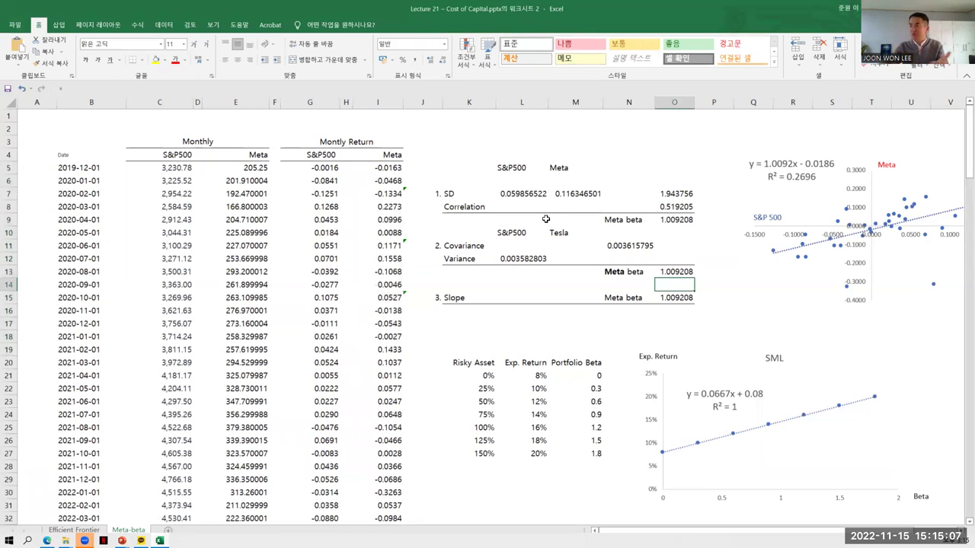
Point out the three beta calculation methods in column K: SD with Correlation, Covariance with Variance, and Slope
left_click(465, 214)
left_click(466, 196)
left_click(466, 205)
left_click(467, 195)
left_click(467, 206)
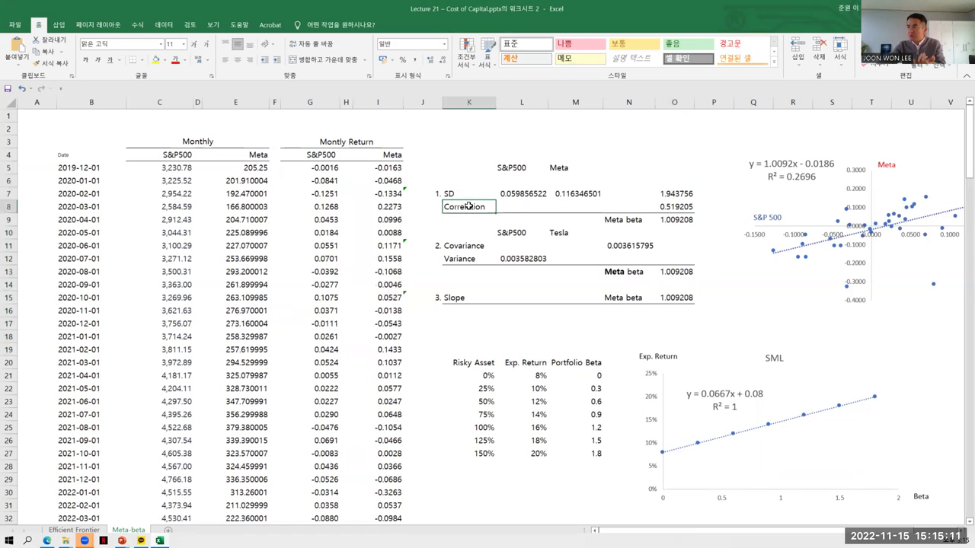
left_click(475, 246)
left_click(477, 259)
left_click(460, 297)
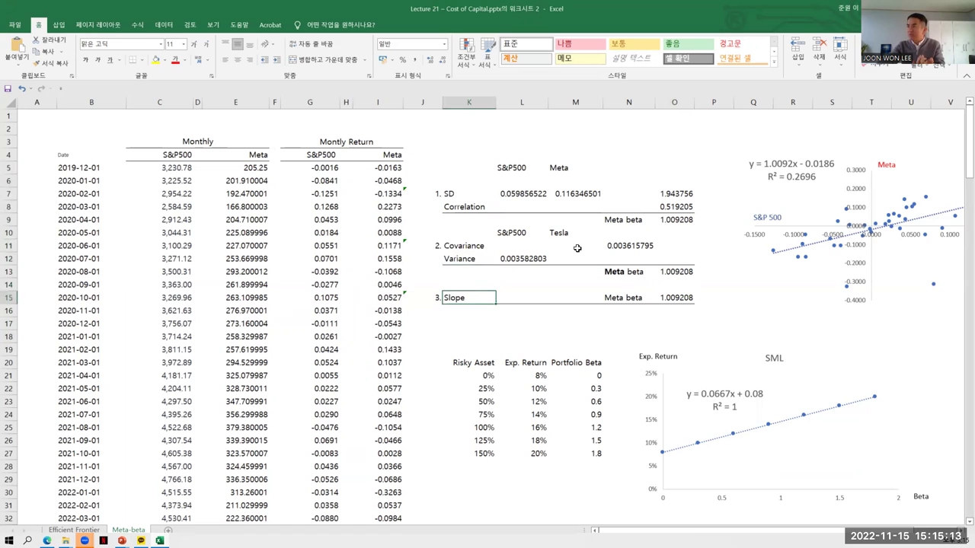
Point out the S&P500 and Meta regression chart's data points and plot area, and the Meta beta label and value in N9 and O9
left_click(875, 229)
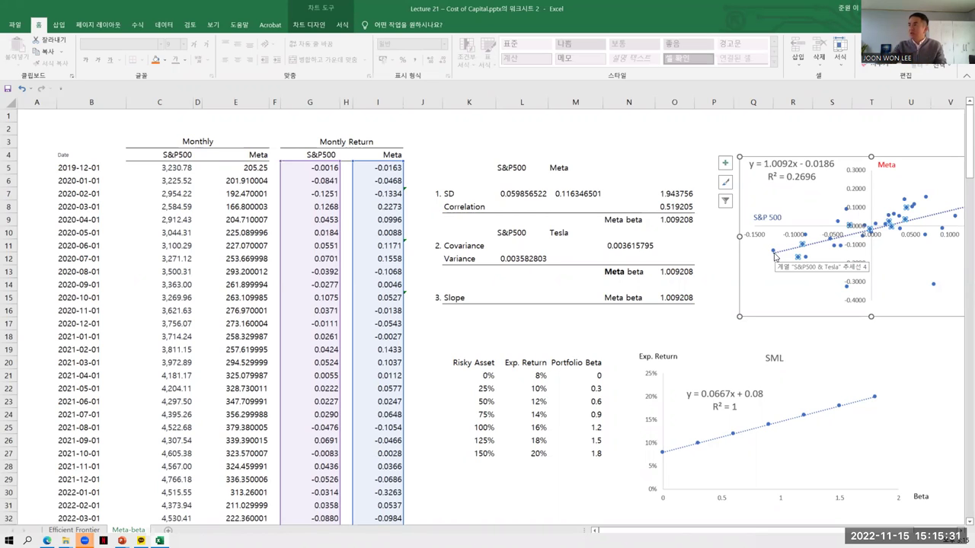
left_click(805, 262)
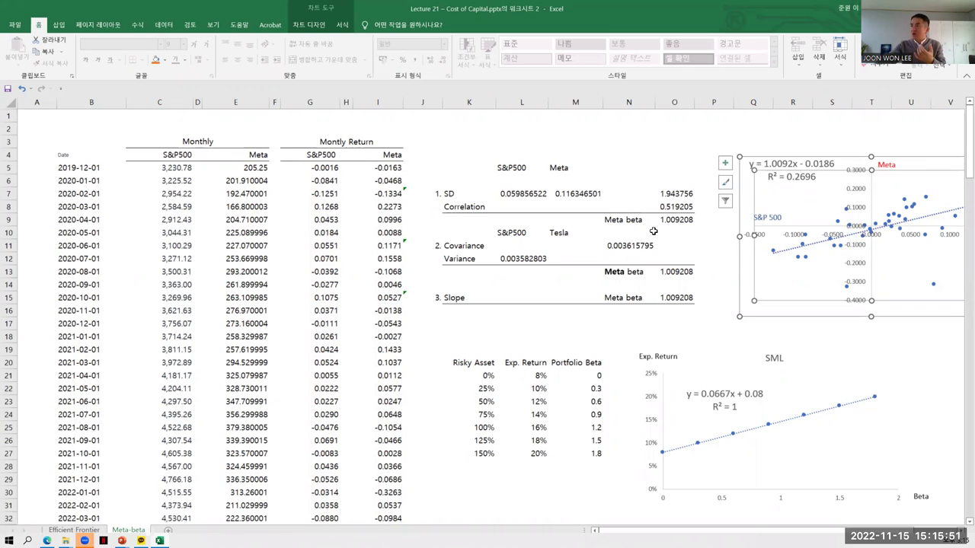
left_click(677, 220)
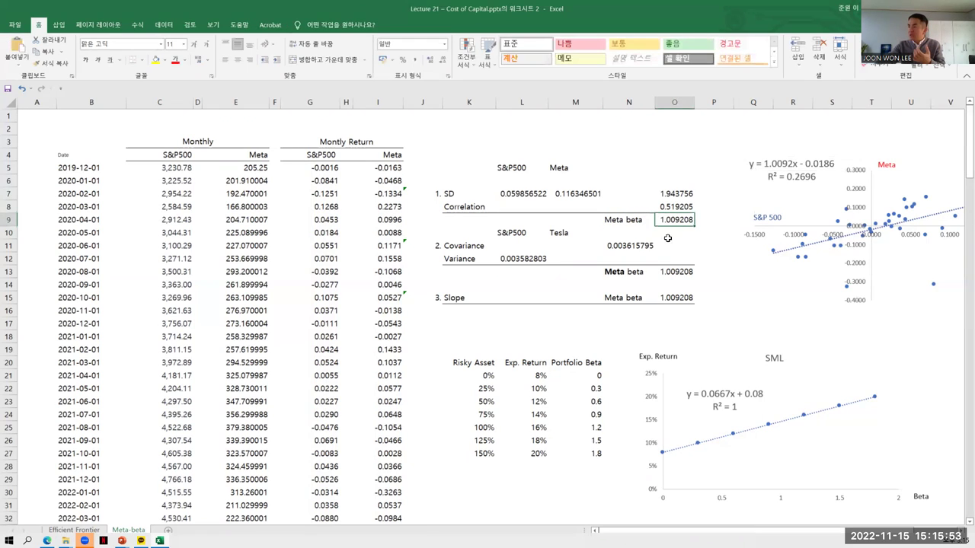
key("Left")
key("Right")
left_click(638, 223)
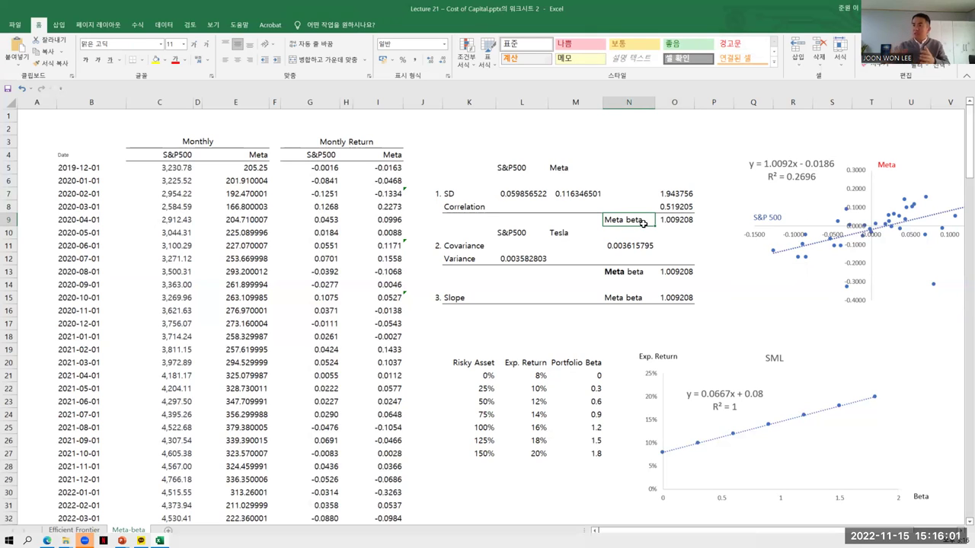
left_click(681, 220)
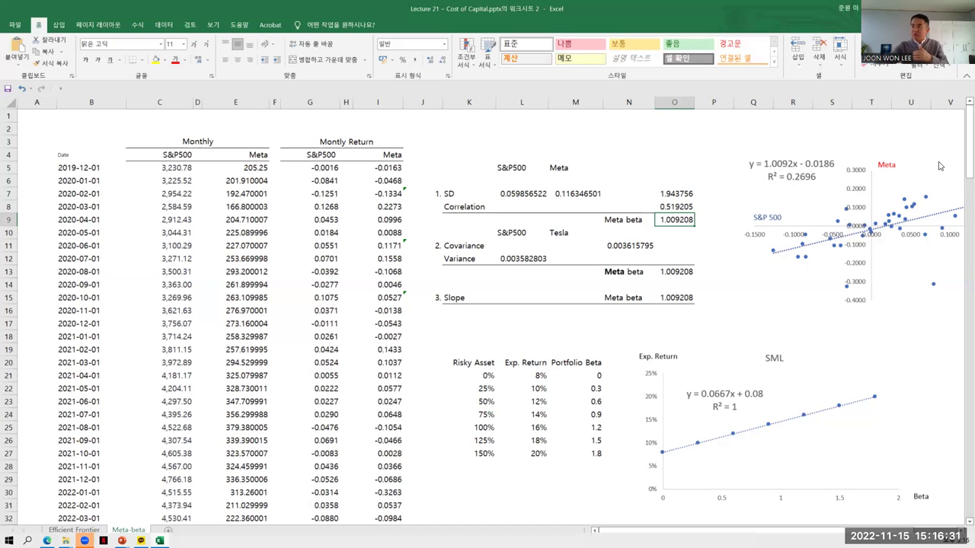
Switch to the PowerPoint presentation and go to the Market Portfolio and SML slide containing the beta correlation and covariance formula
mouse_move(122, 540)
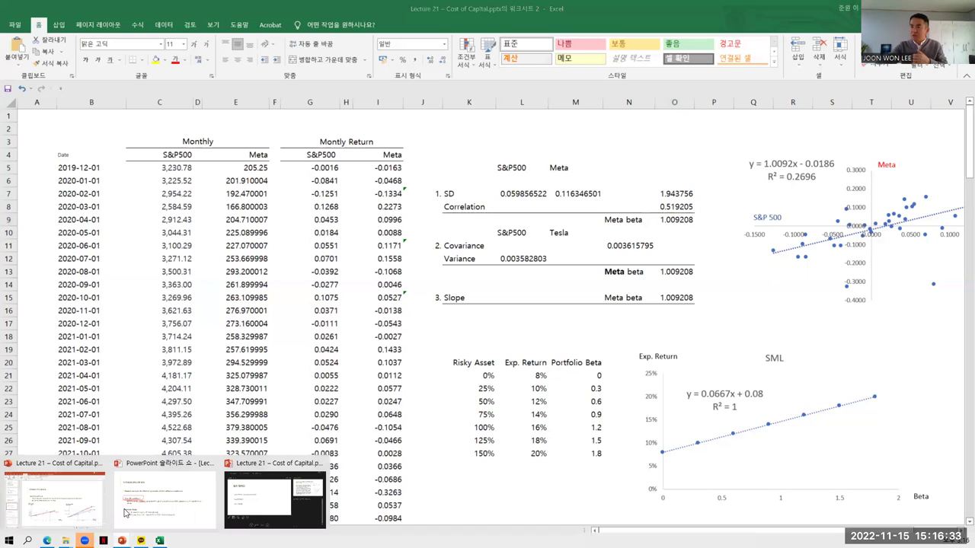
left_click(76, 507)
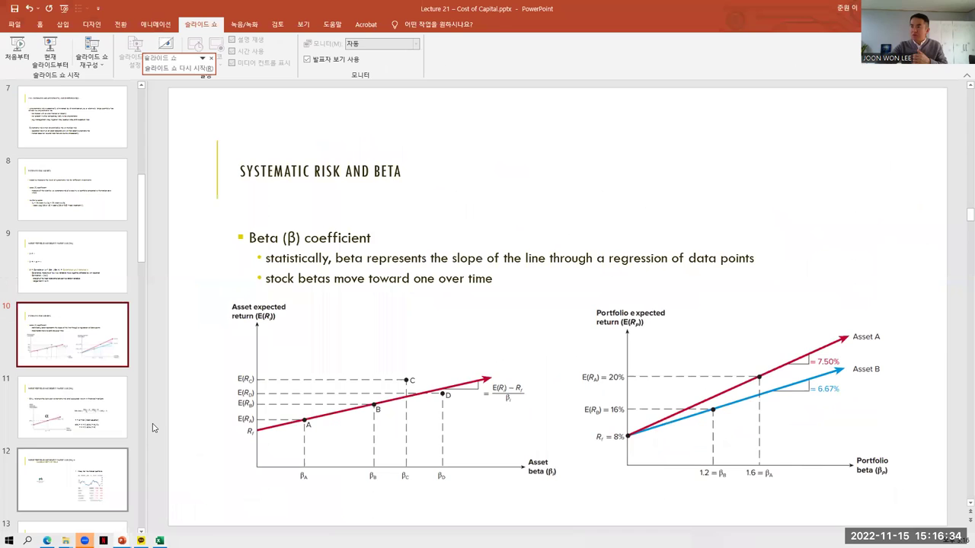
scroll(71, 431, "down", 1)
left_click(71, 427)
left_click(67, 249)
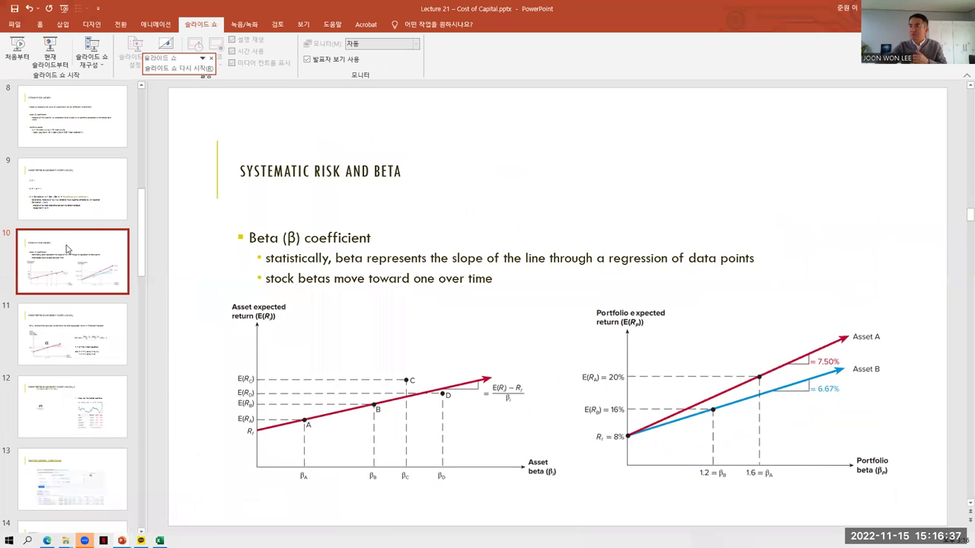
key("Up")
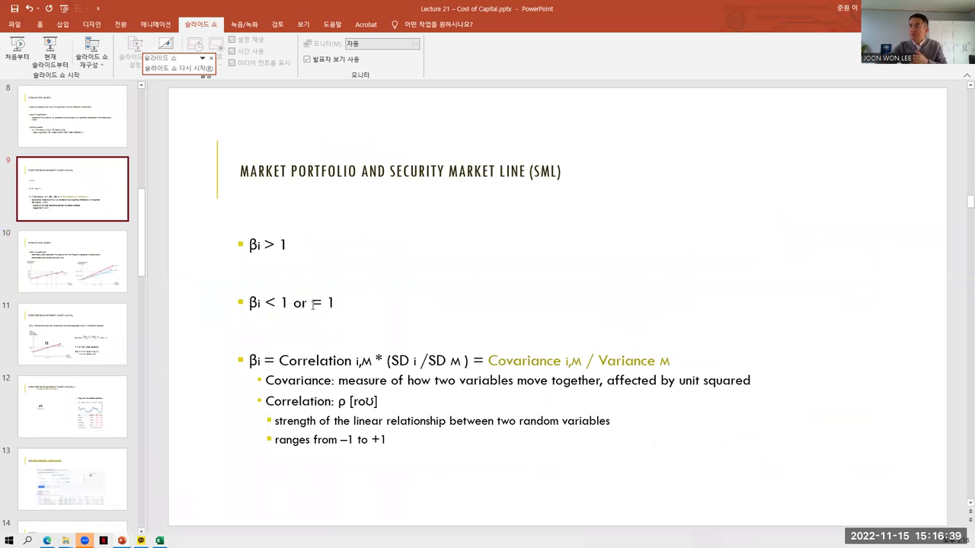